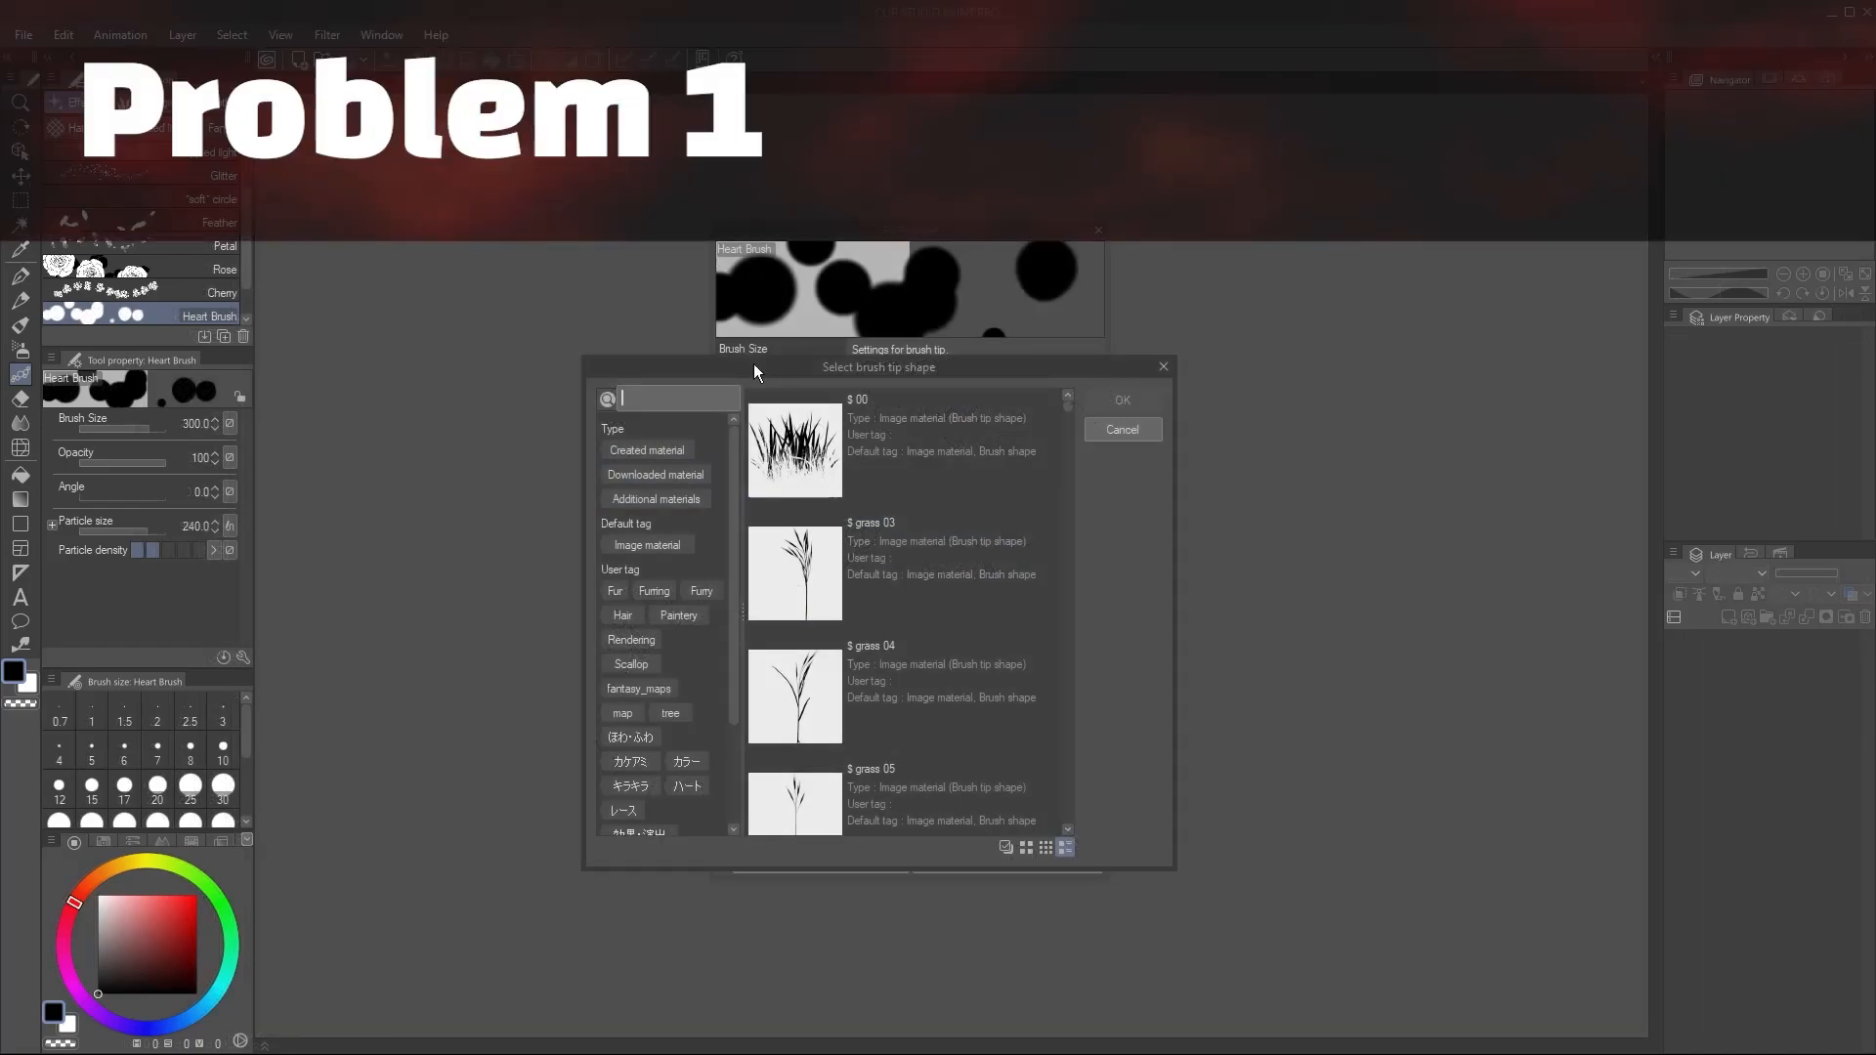
Search the available brush tip shapes for "heart".
text(heart)
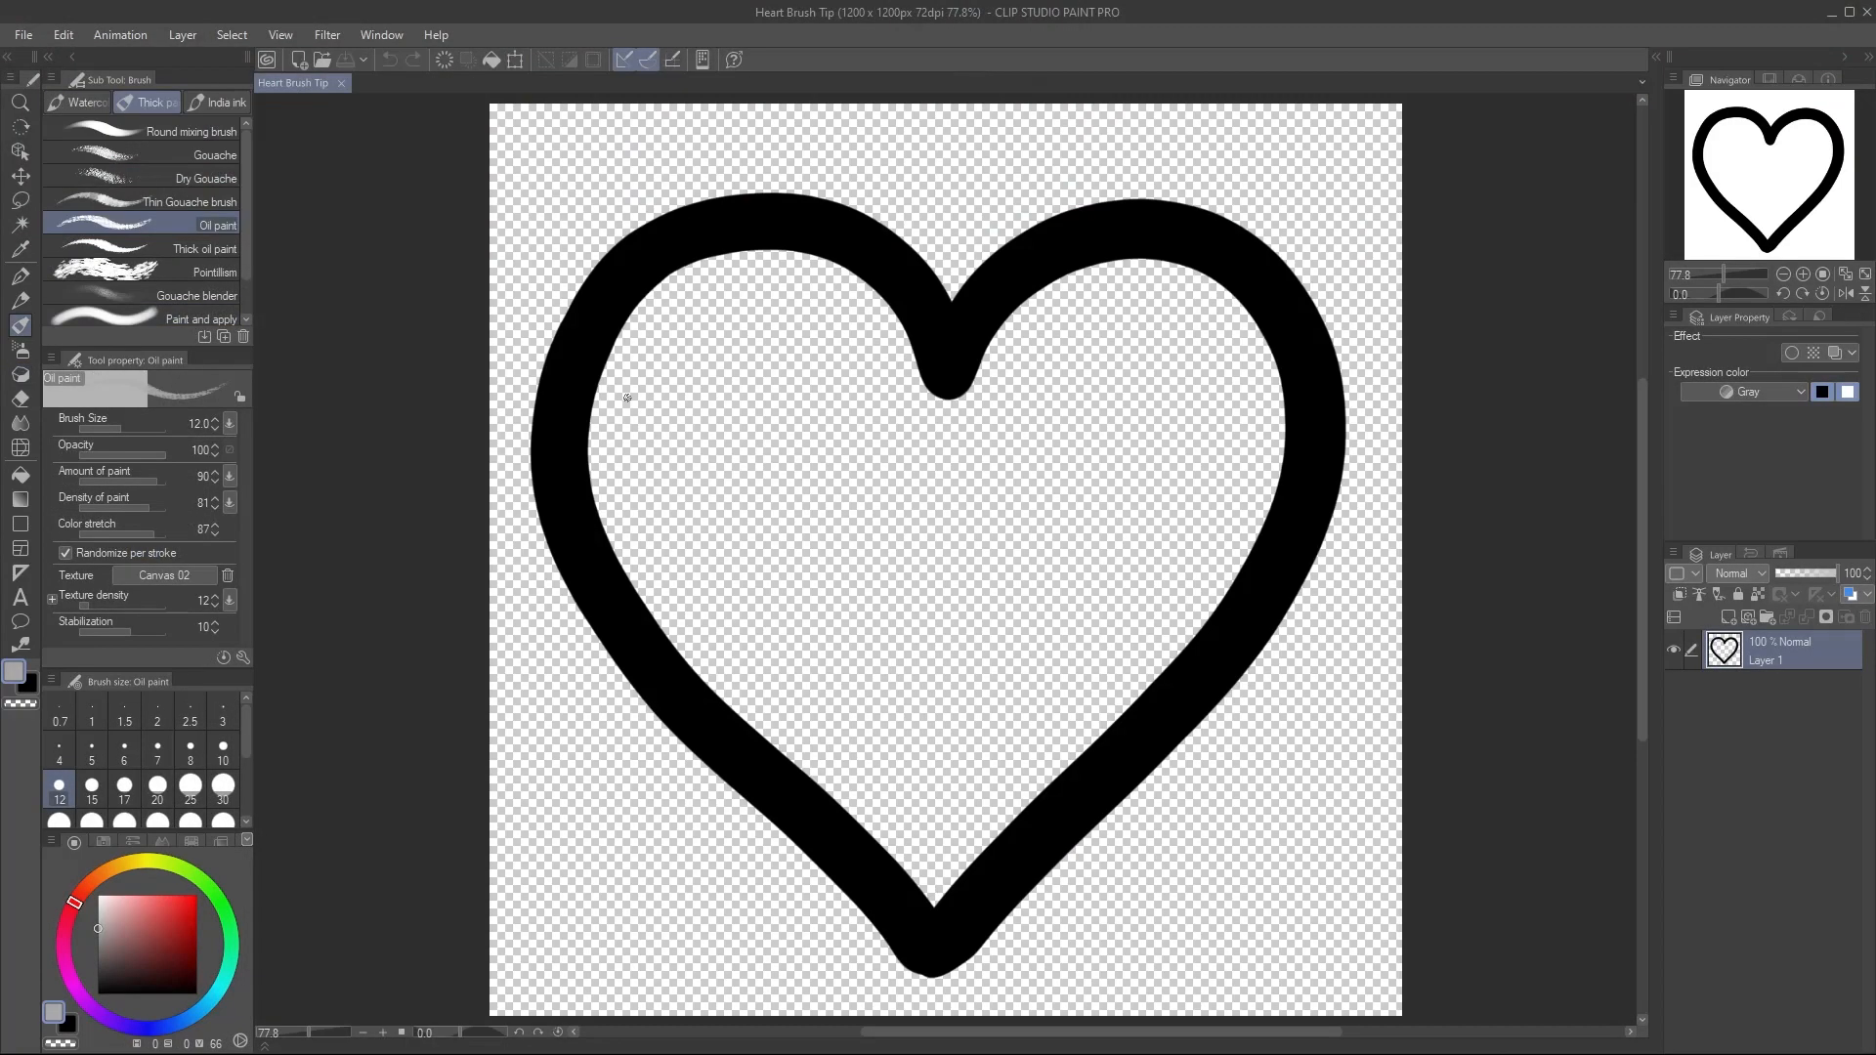
Register the heart drawing on Layer 1 as an image material with use for brush tip shape enabled.
click(68, 36)
mouse_move(293, 481)
click(406, 485)
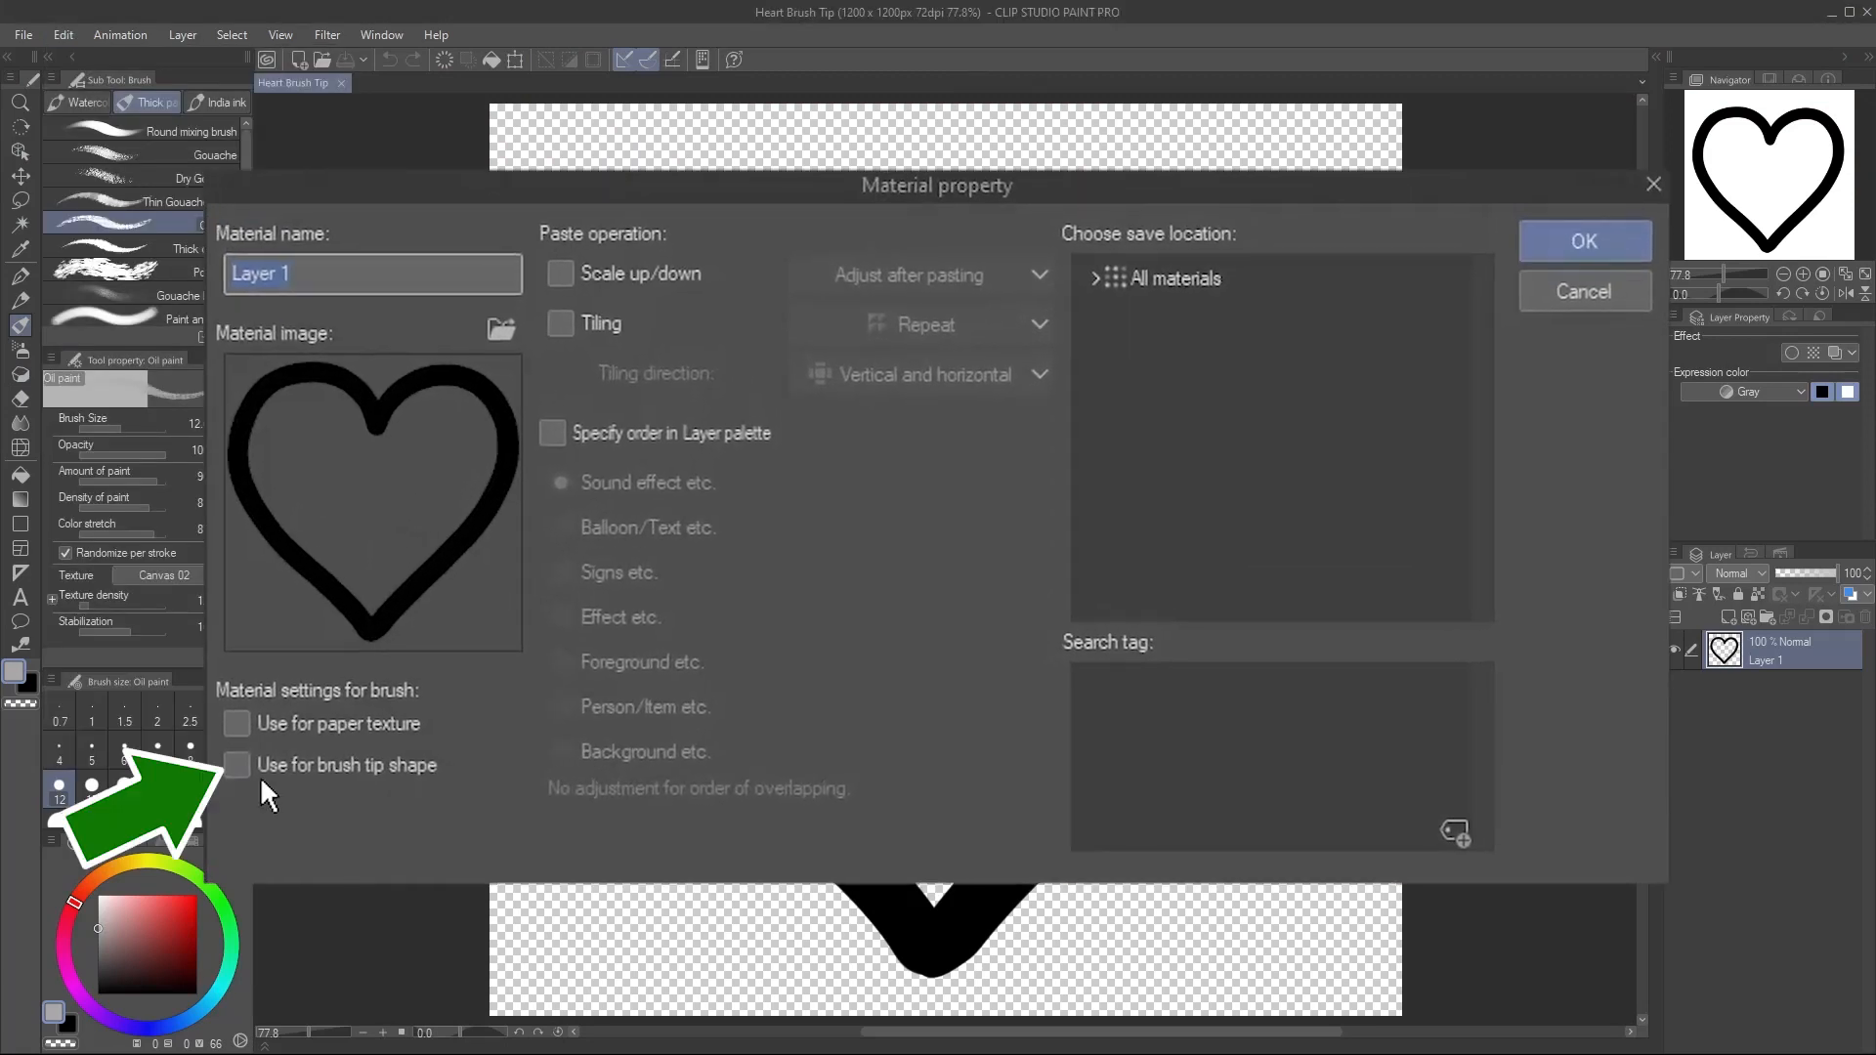
click(235, 766)
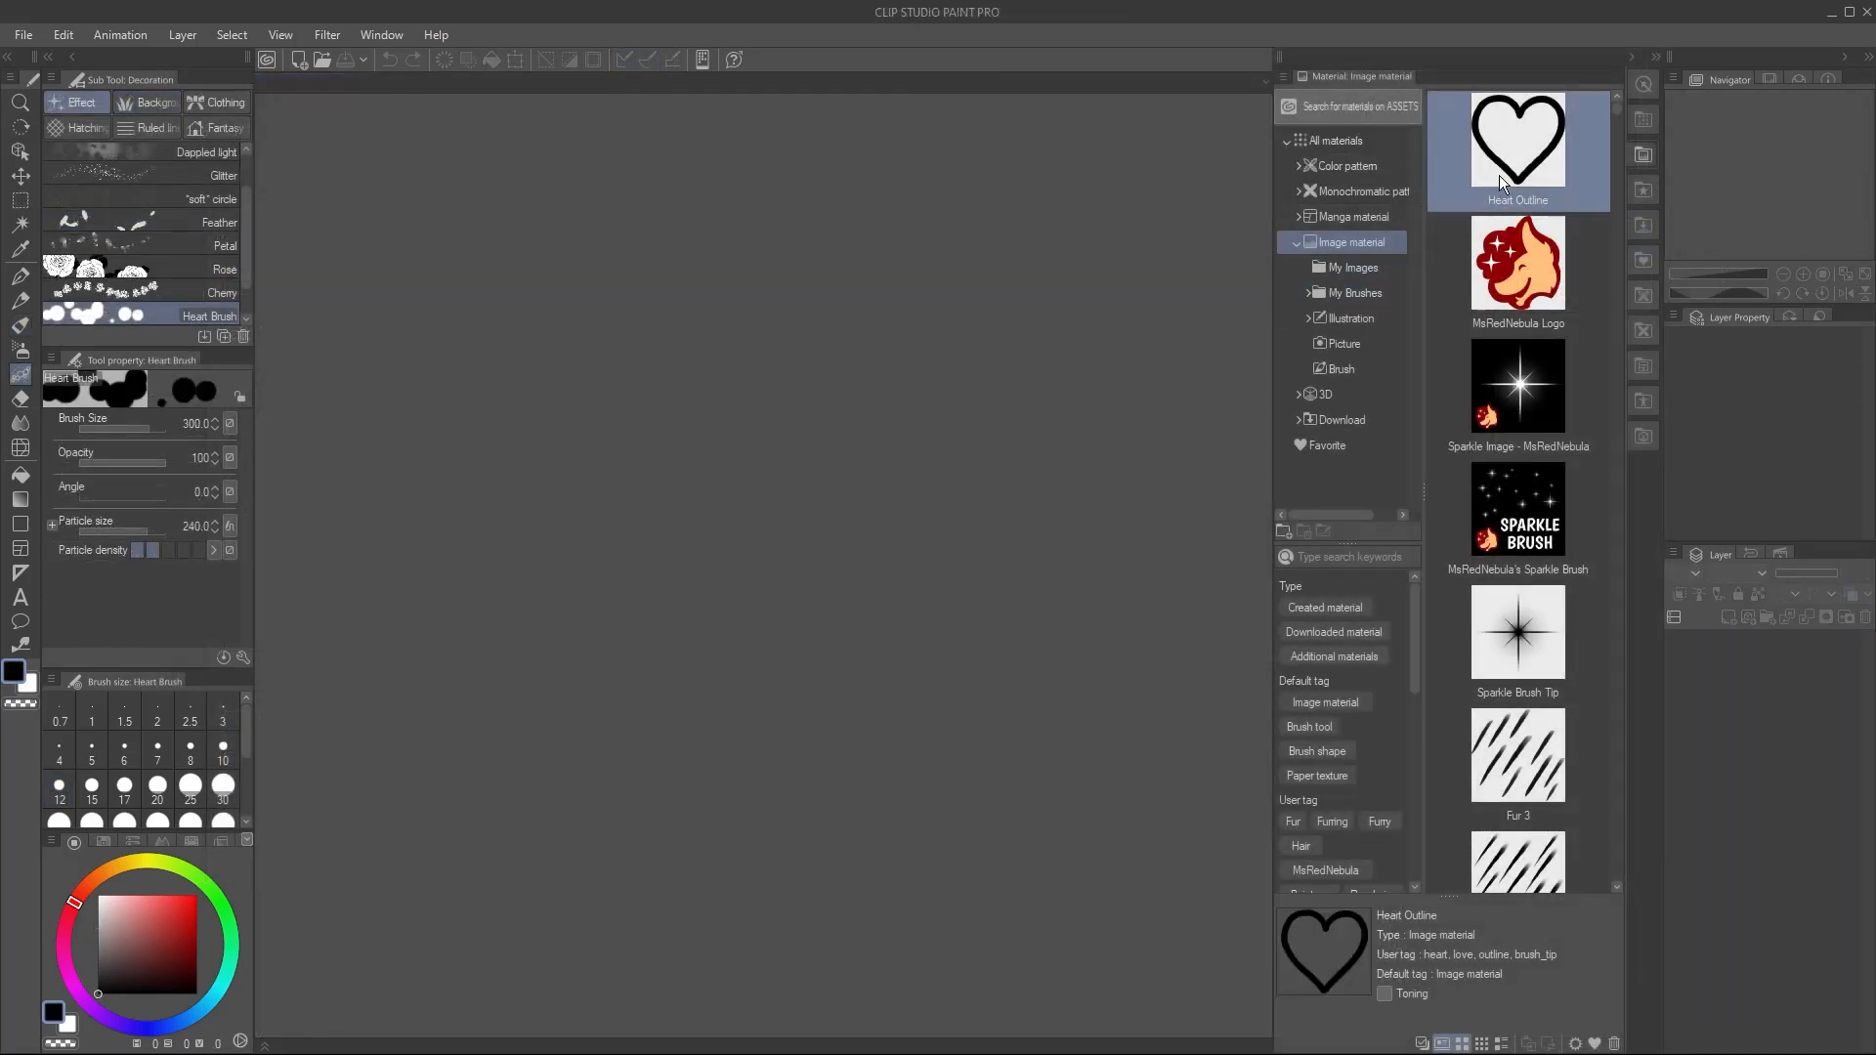
Enable the Heart Outline material for use as a brush tip shape, and select it as a brush tip by searching for "heart".
double_click(1513, 170)
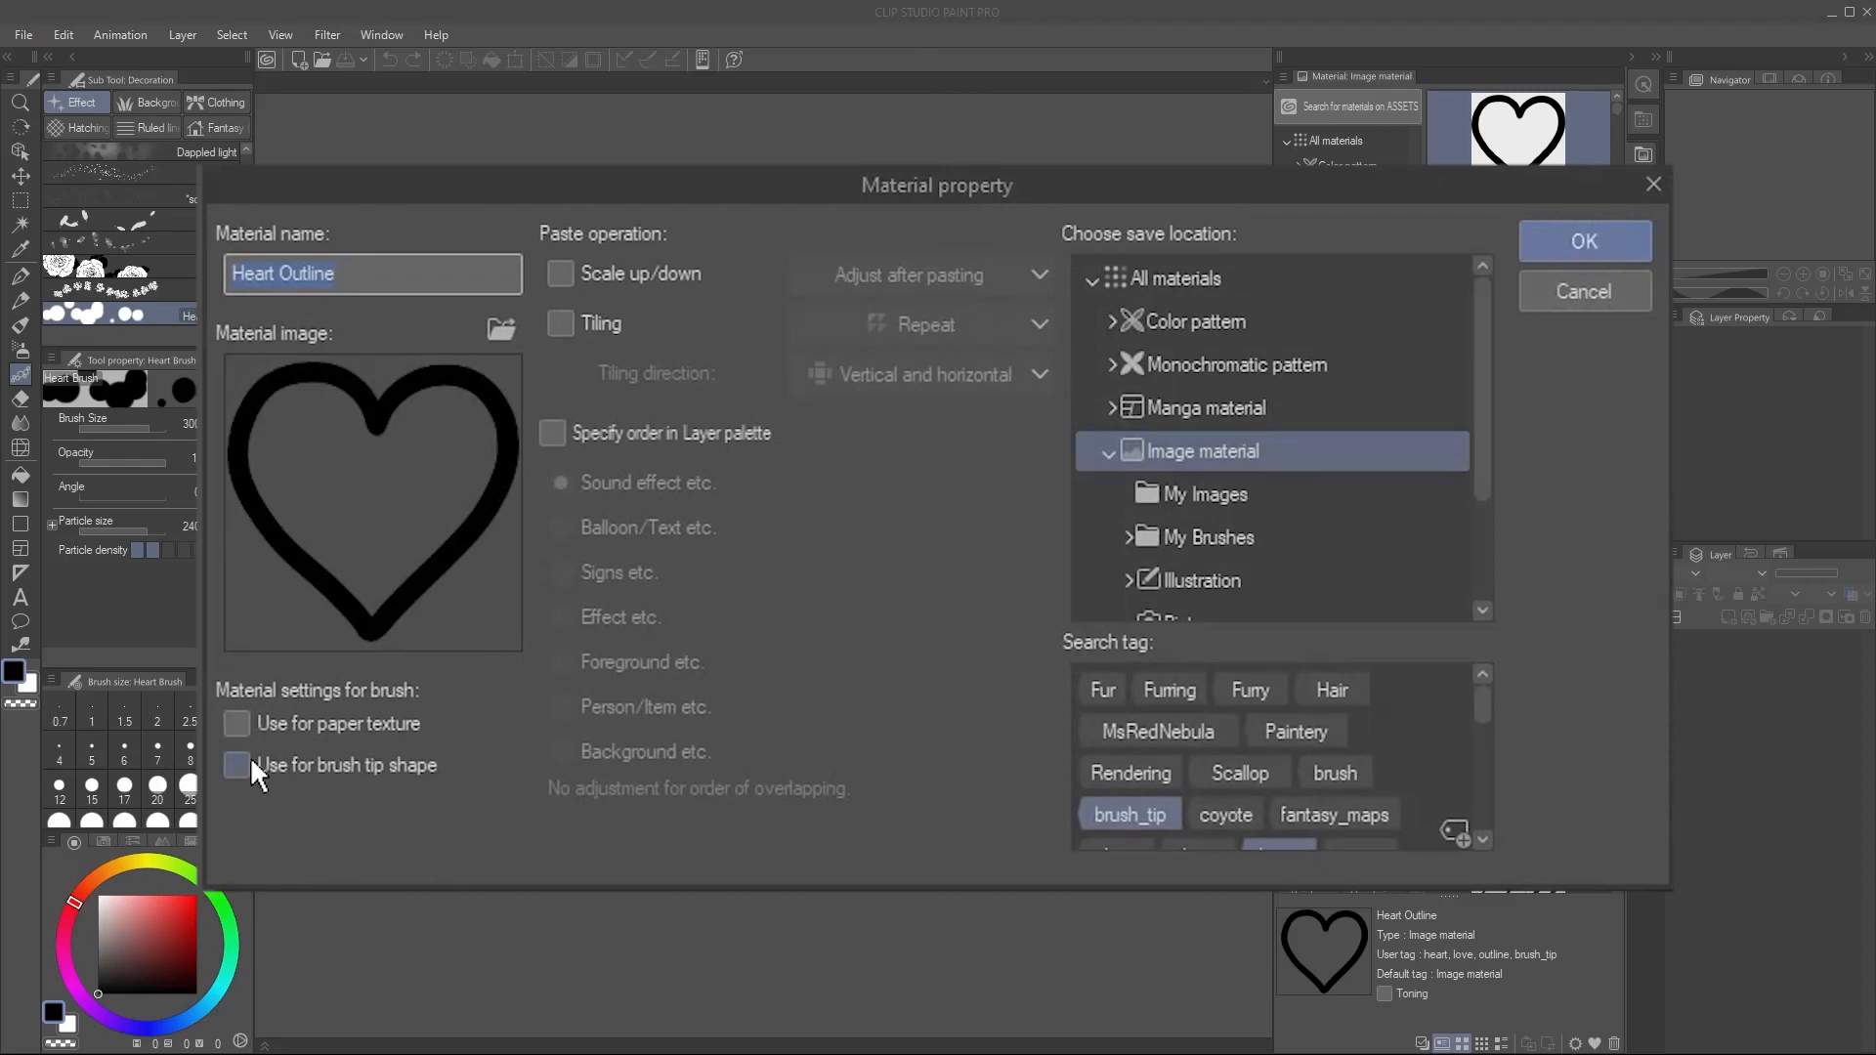
click(250, 758)
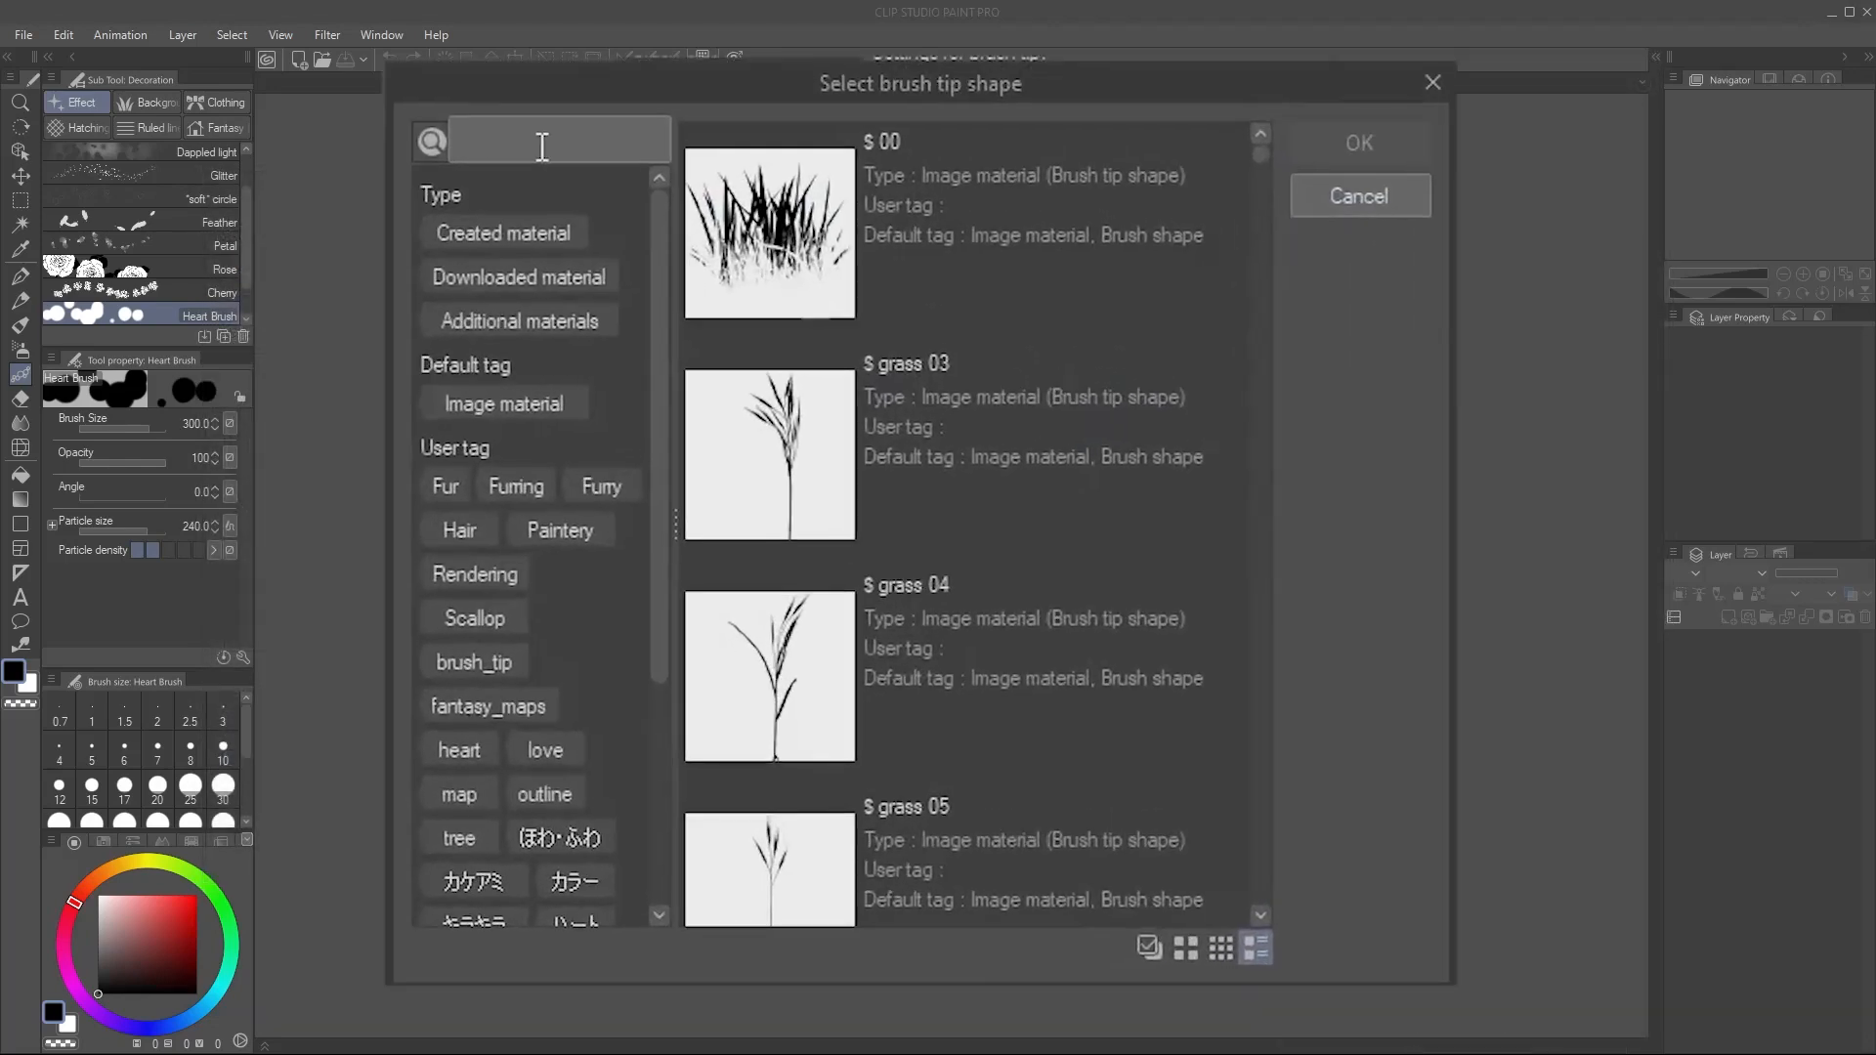
text(heart)
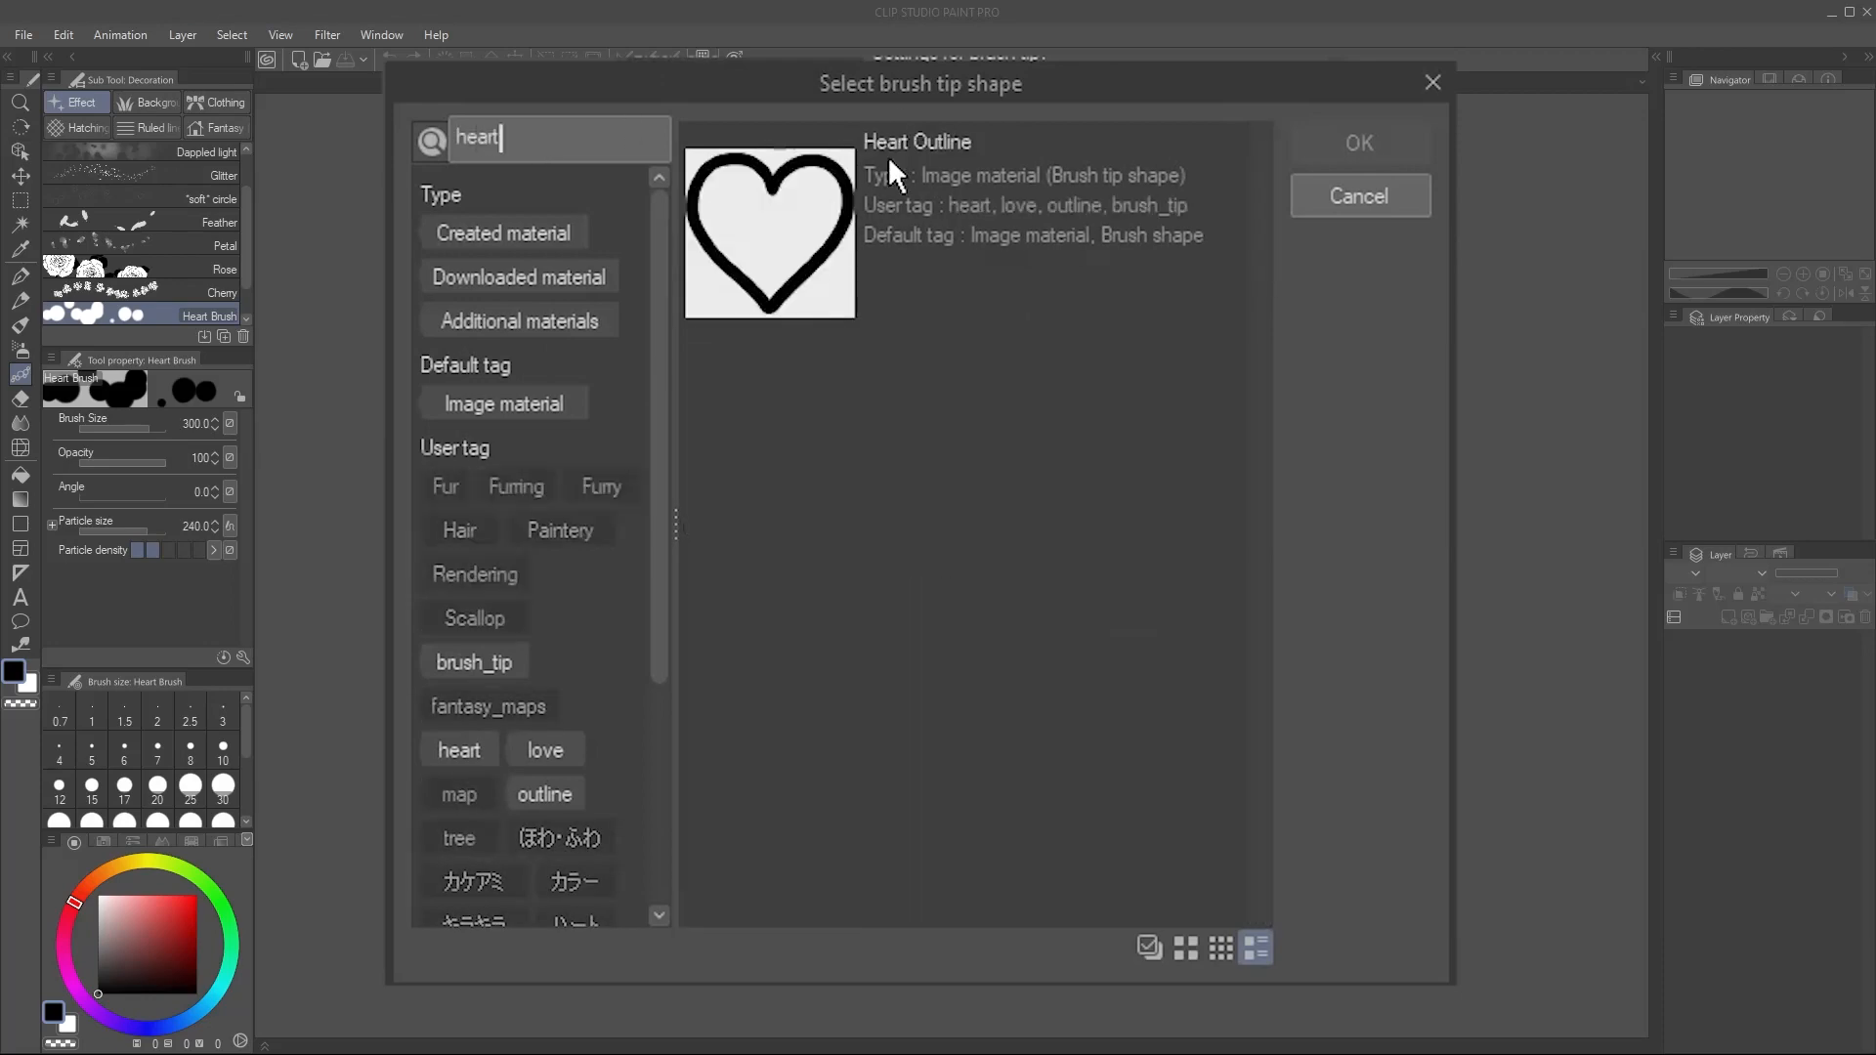
click(788, 230)
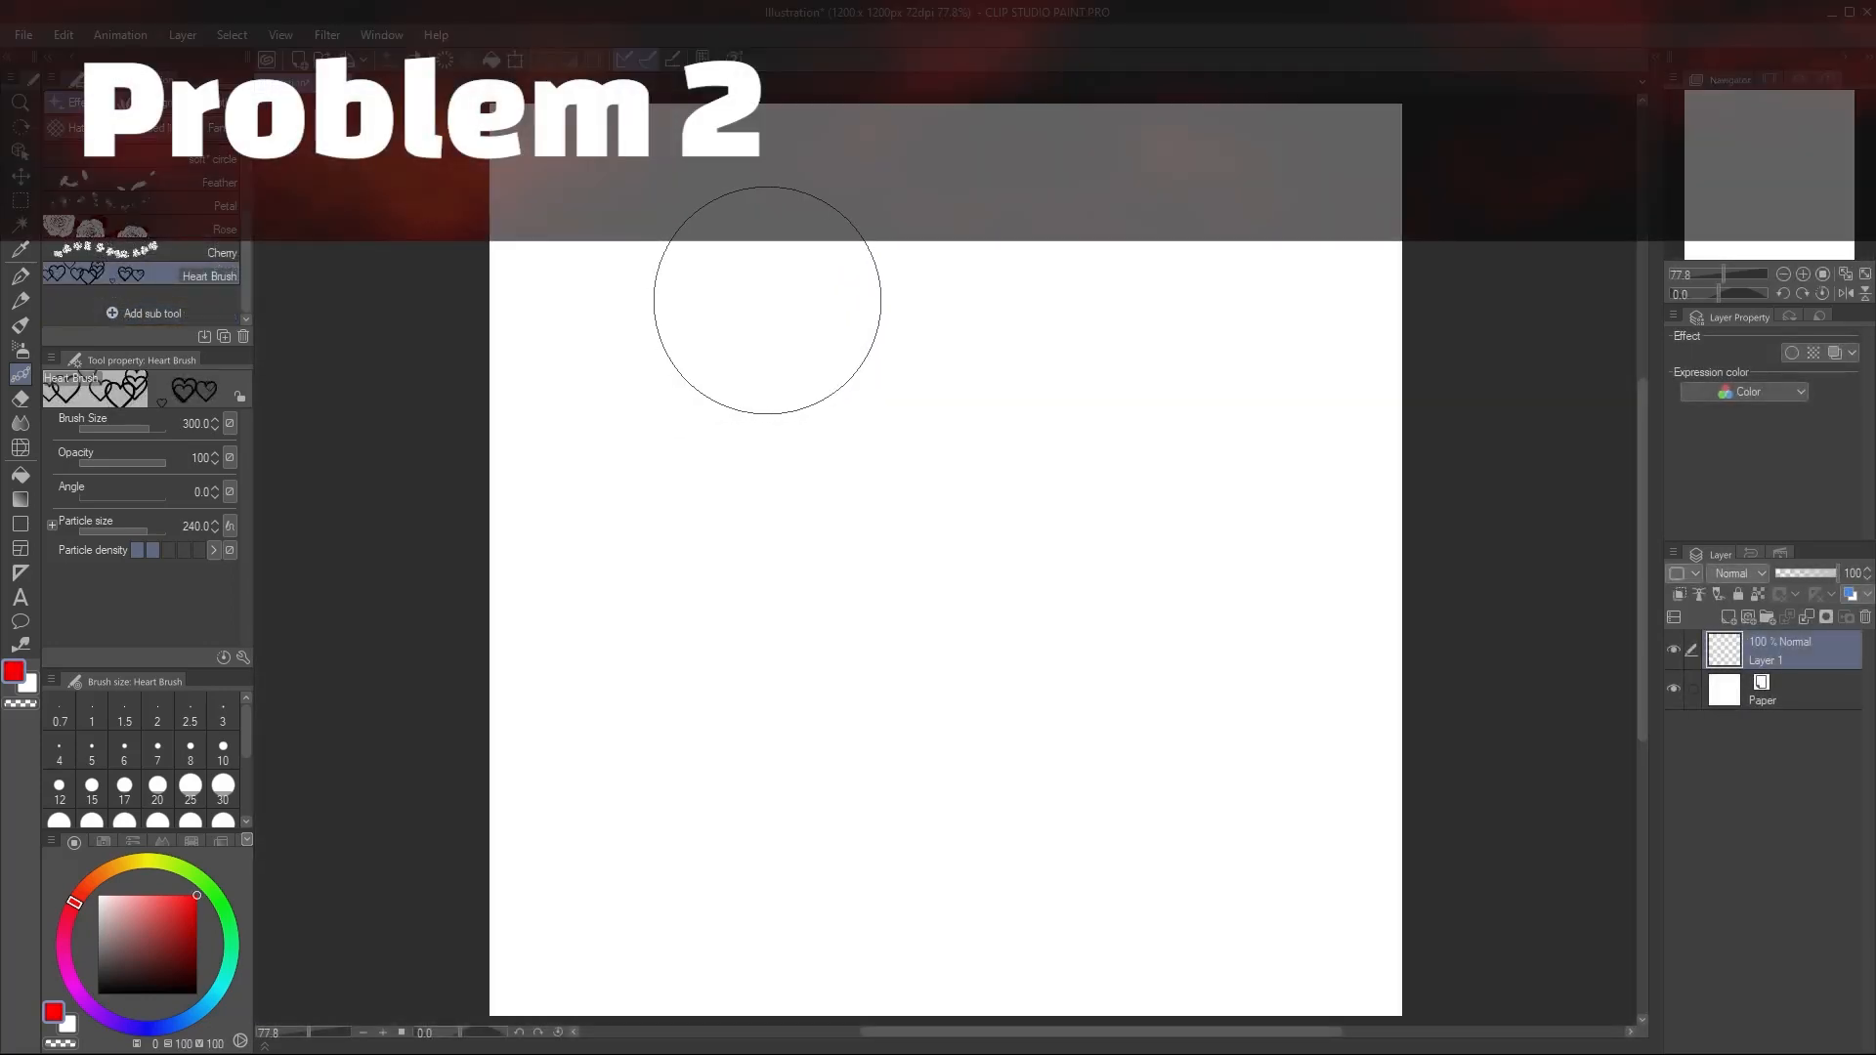
Paint a test stroke with the Heart Brush, and set the heart drawing layer's expression color to Gray.
mouse_move(767, 297)
mouse_down()
mouse_move(690, 537)
mouse_move(955, 519)
mouse_move(1118, 407)
mouse_move(1080, 567)
mouse_move(787, 785)
mouse_move(787, 864)
mouse_move(1086, 866)
mouse_move(1217, 779)
mouse_move(1205, 567)
mouse_move(1141, 276)
mouse_up()
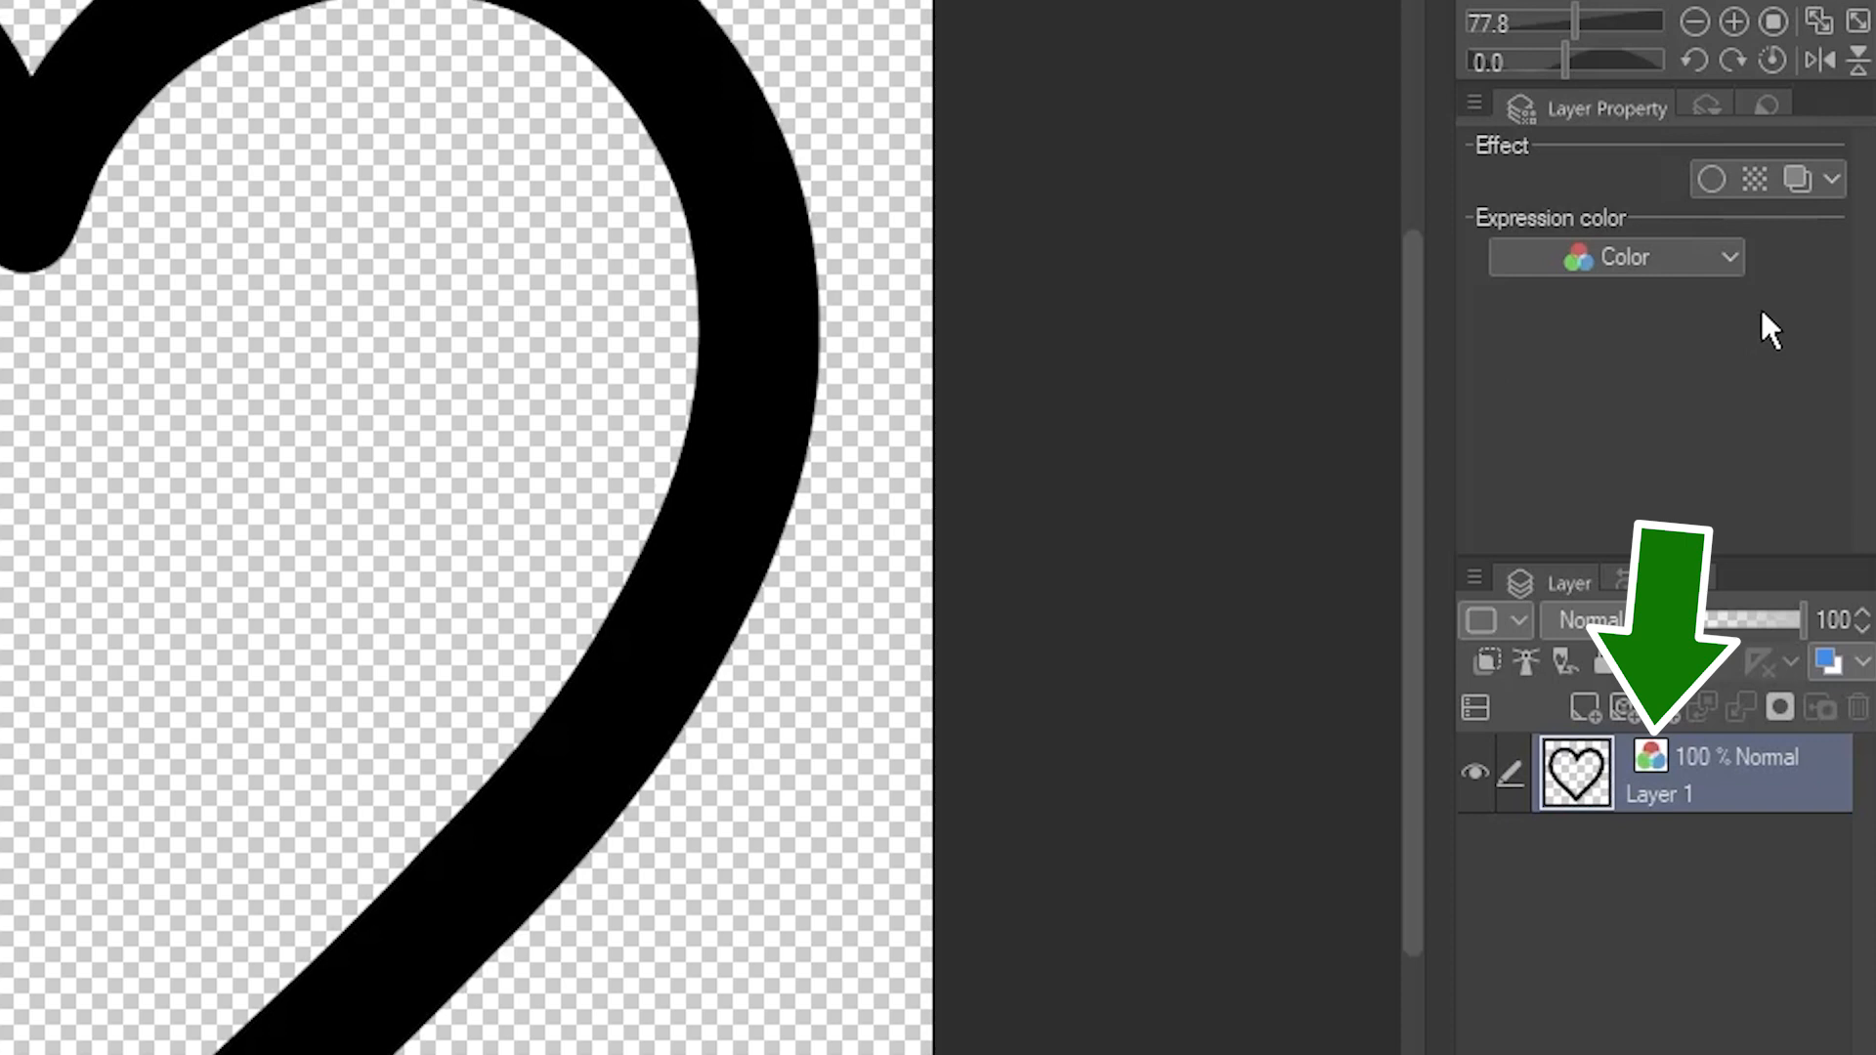
click(1728, 257)
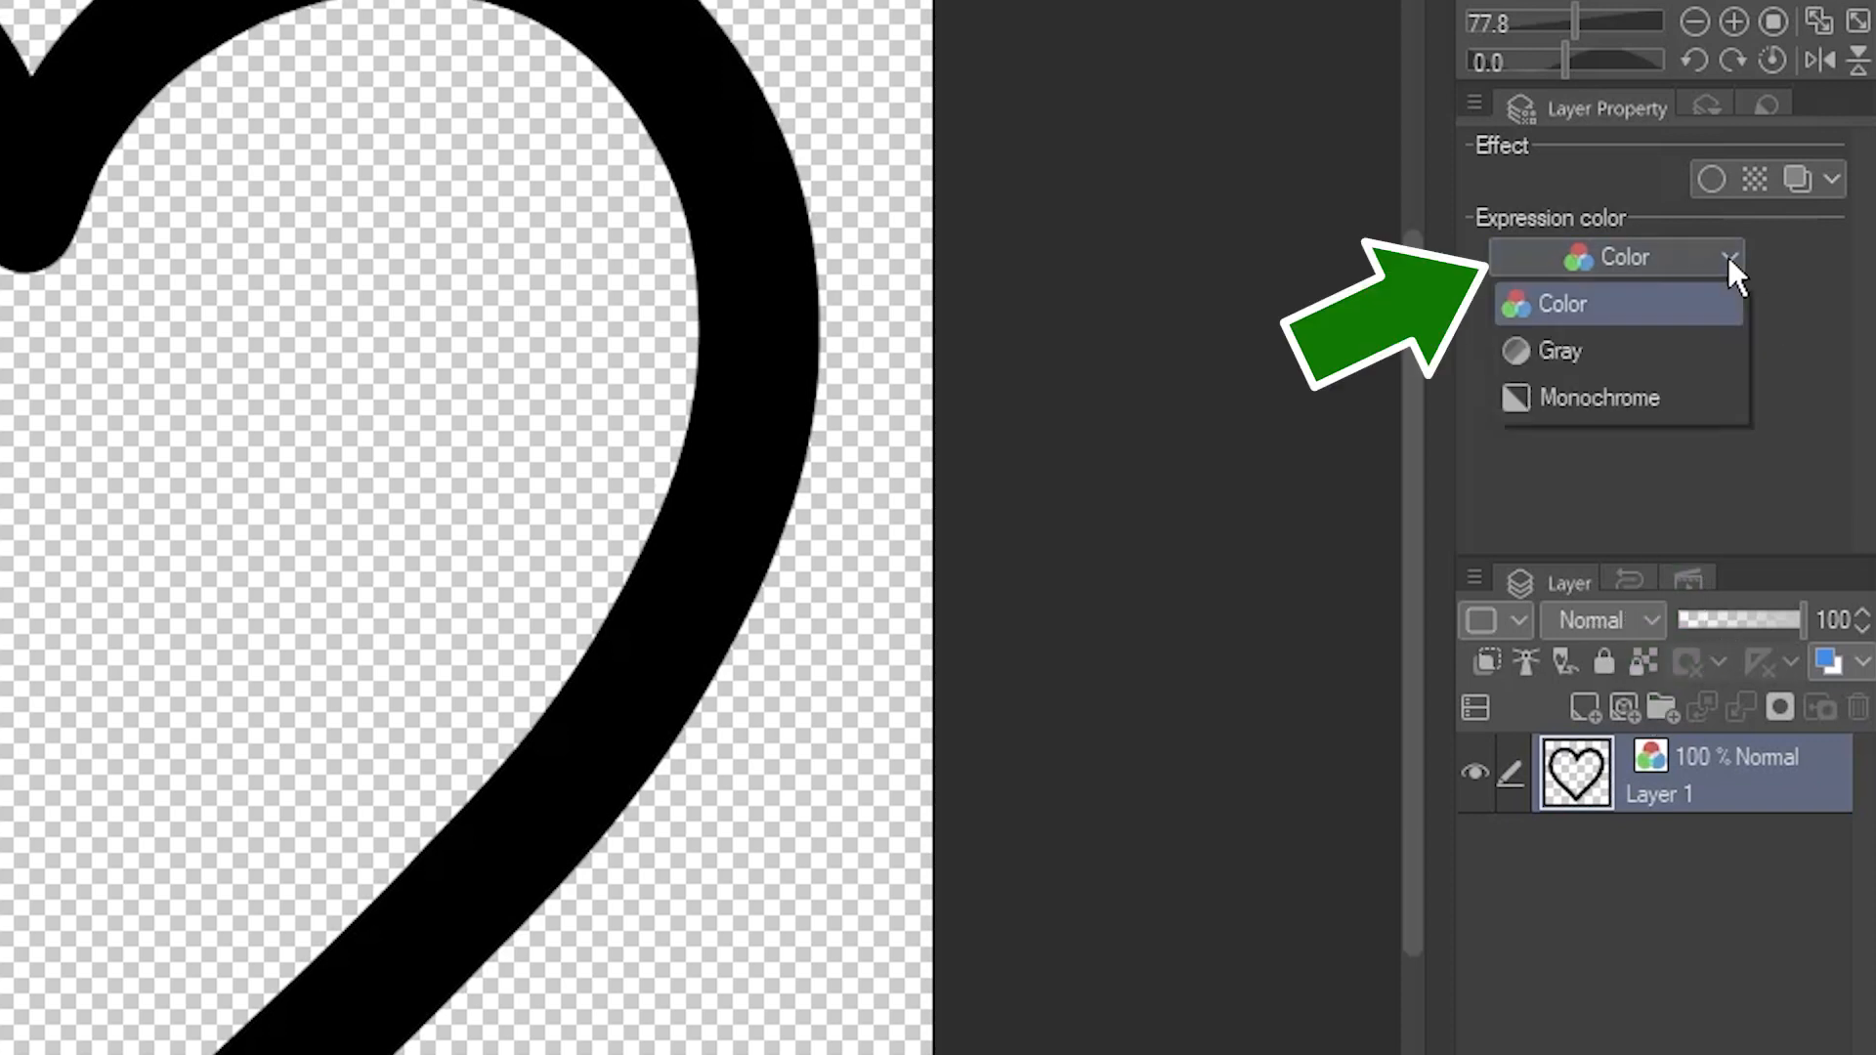
click(1648, 366)
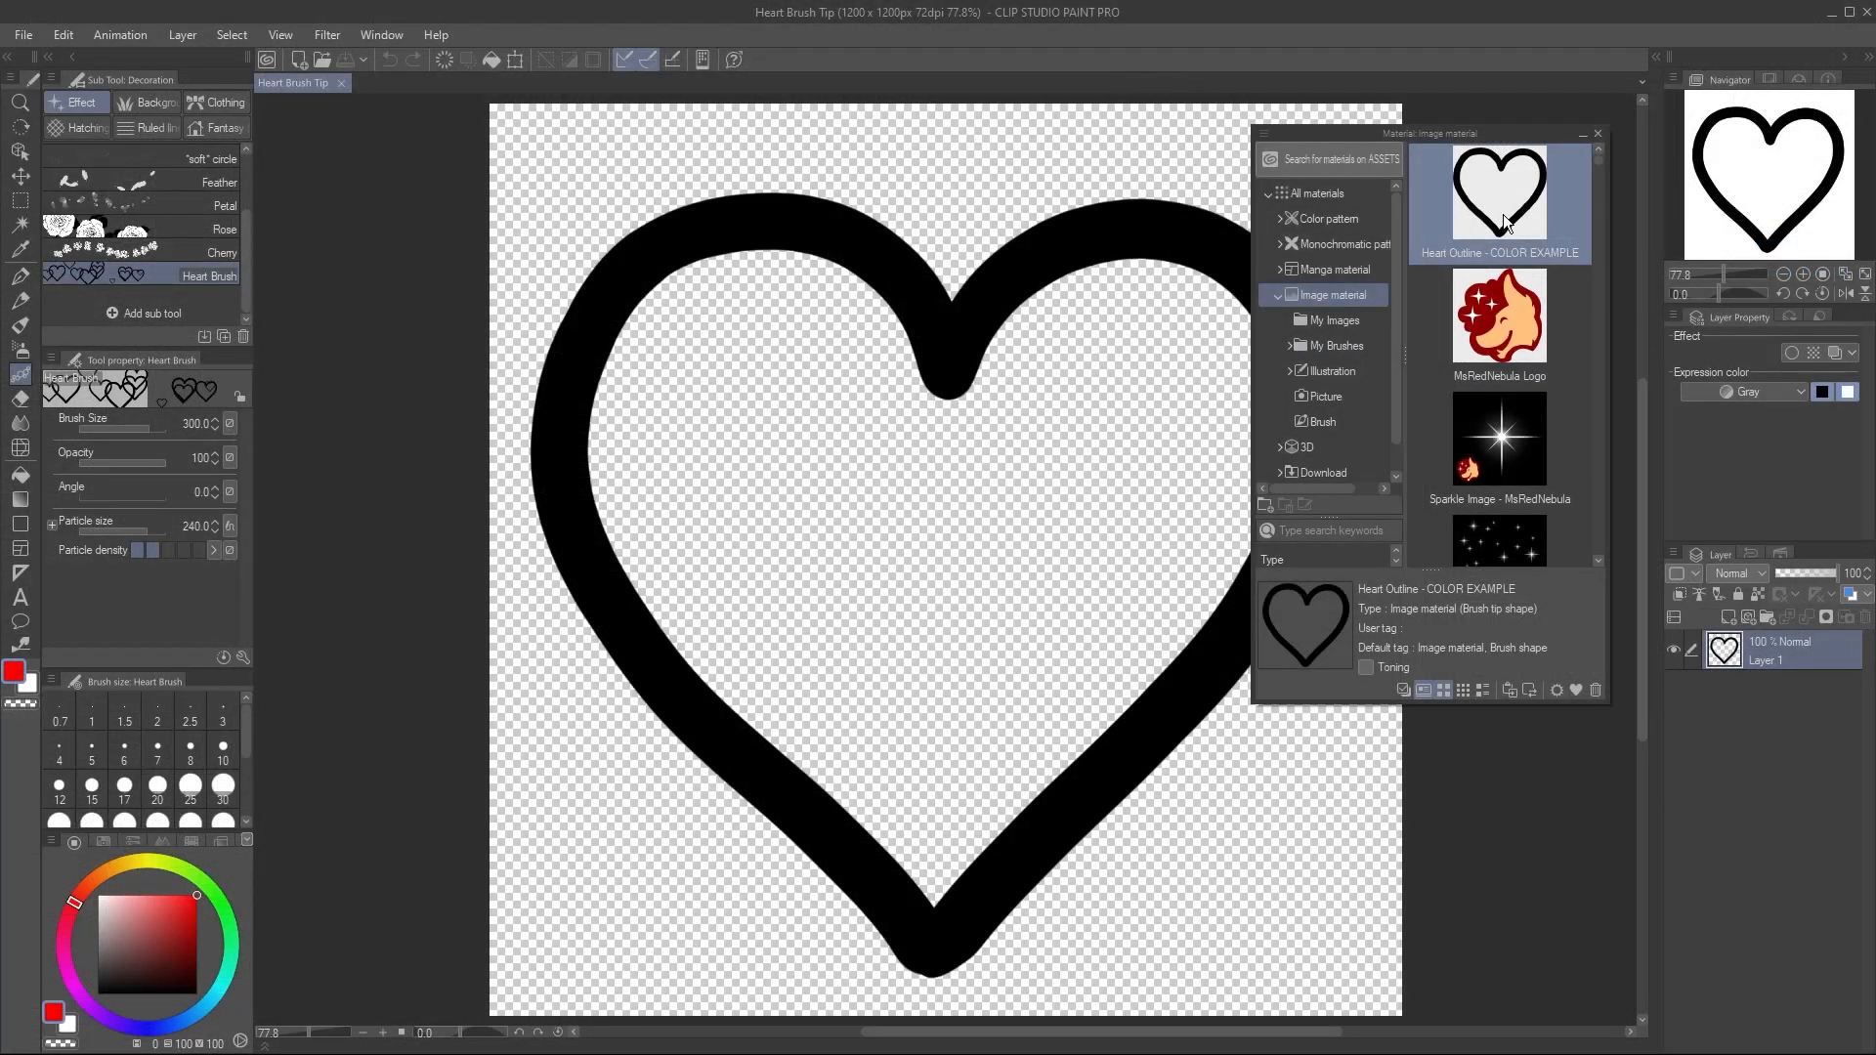
Delete the "Heart Outline - COLOR EXAMPLE" material from the image materials.
click(1595, 692)
click(924, 413)
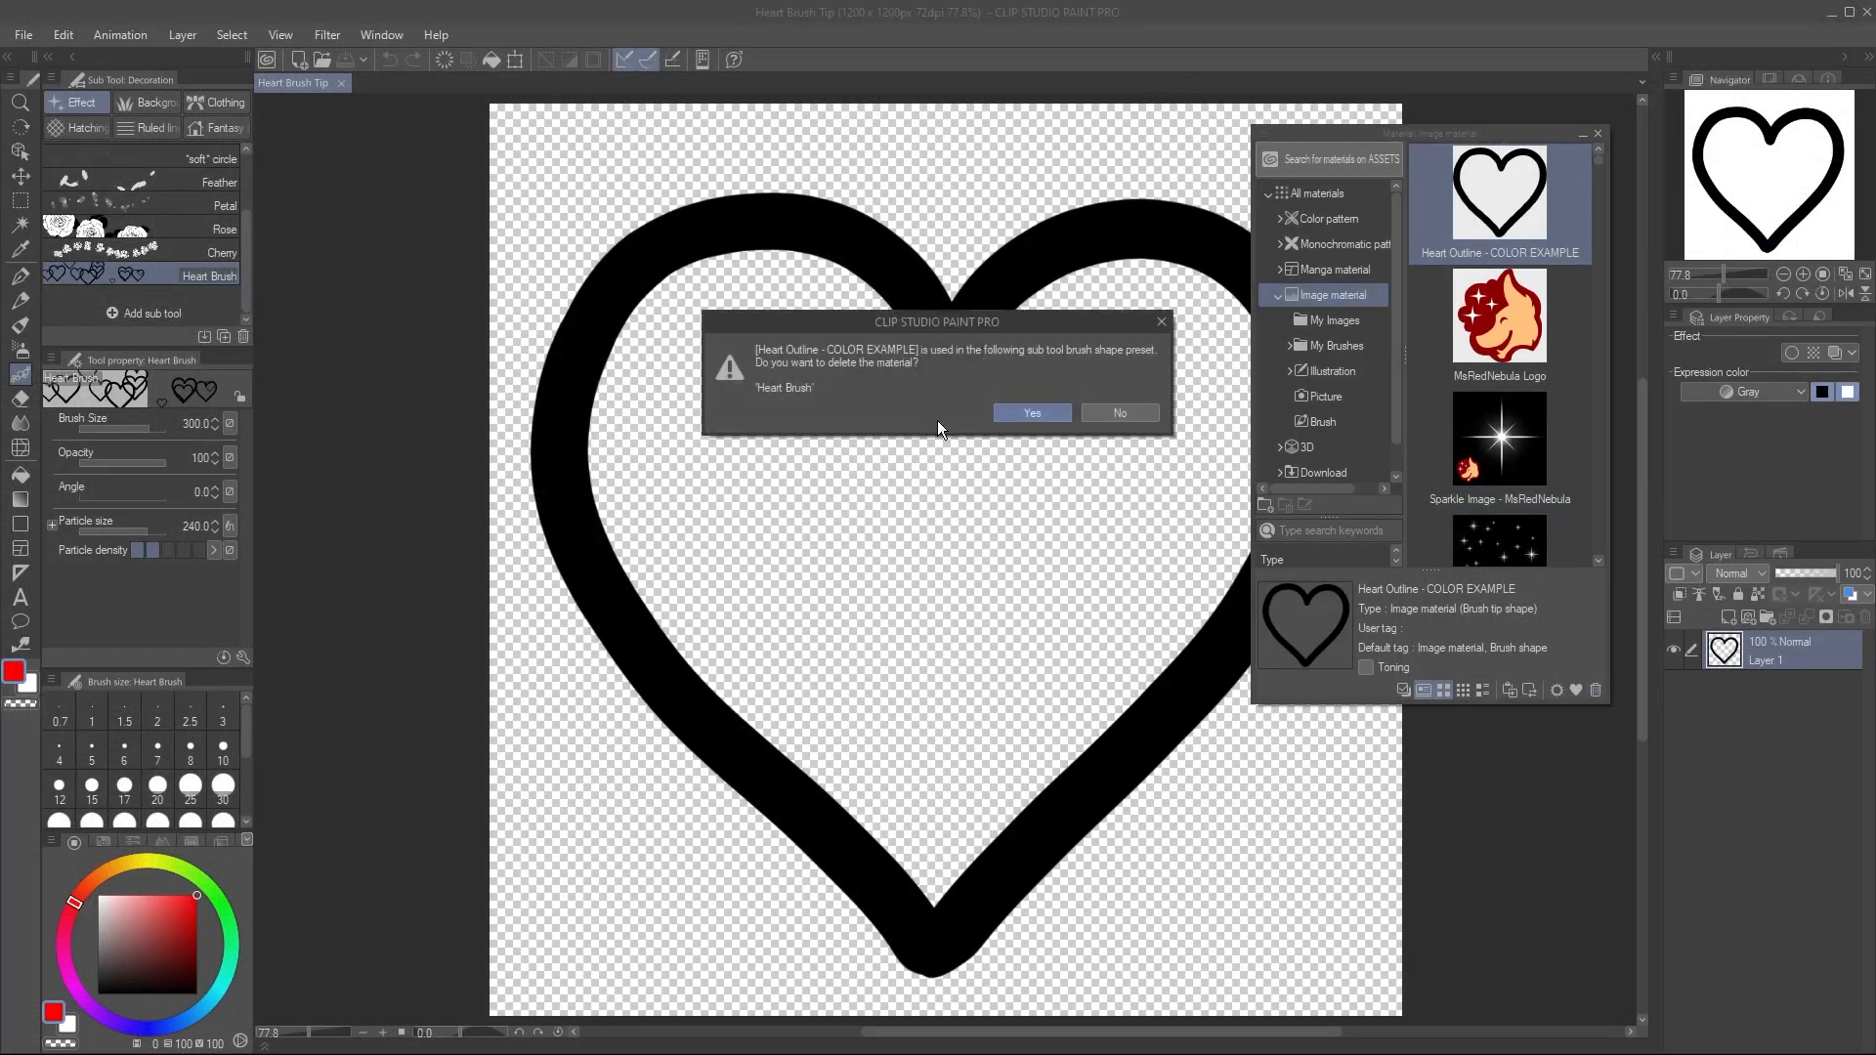
click(1025, 414)
Register the gray heart layer as a material named "Heart Outline", usable as a brush tip shape and located in Image material.
click(67, 36)
mouse_move(134, 481)
click(430, 476)
text(Heart Outline)
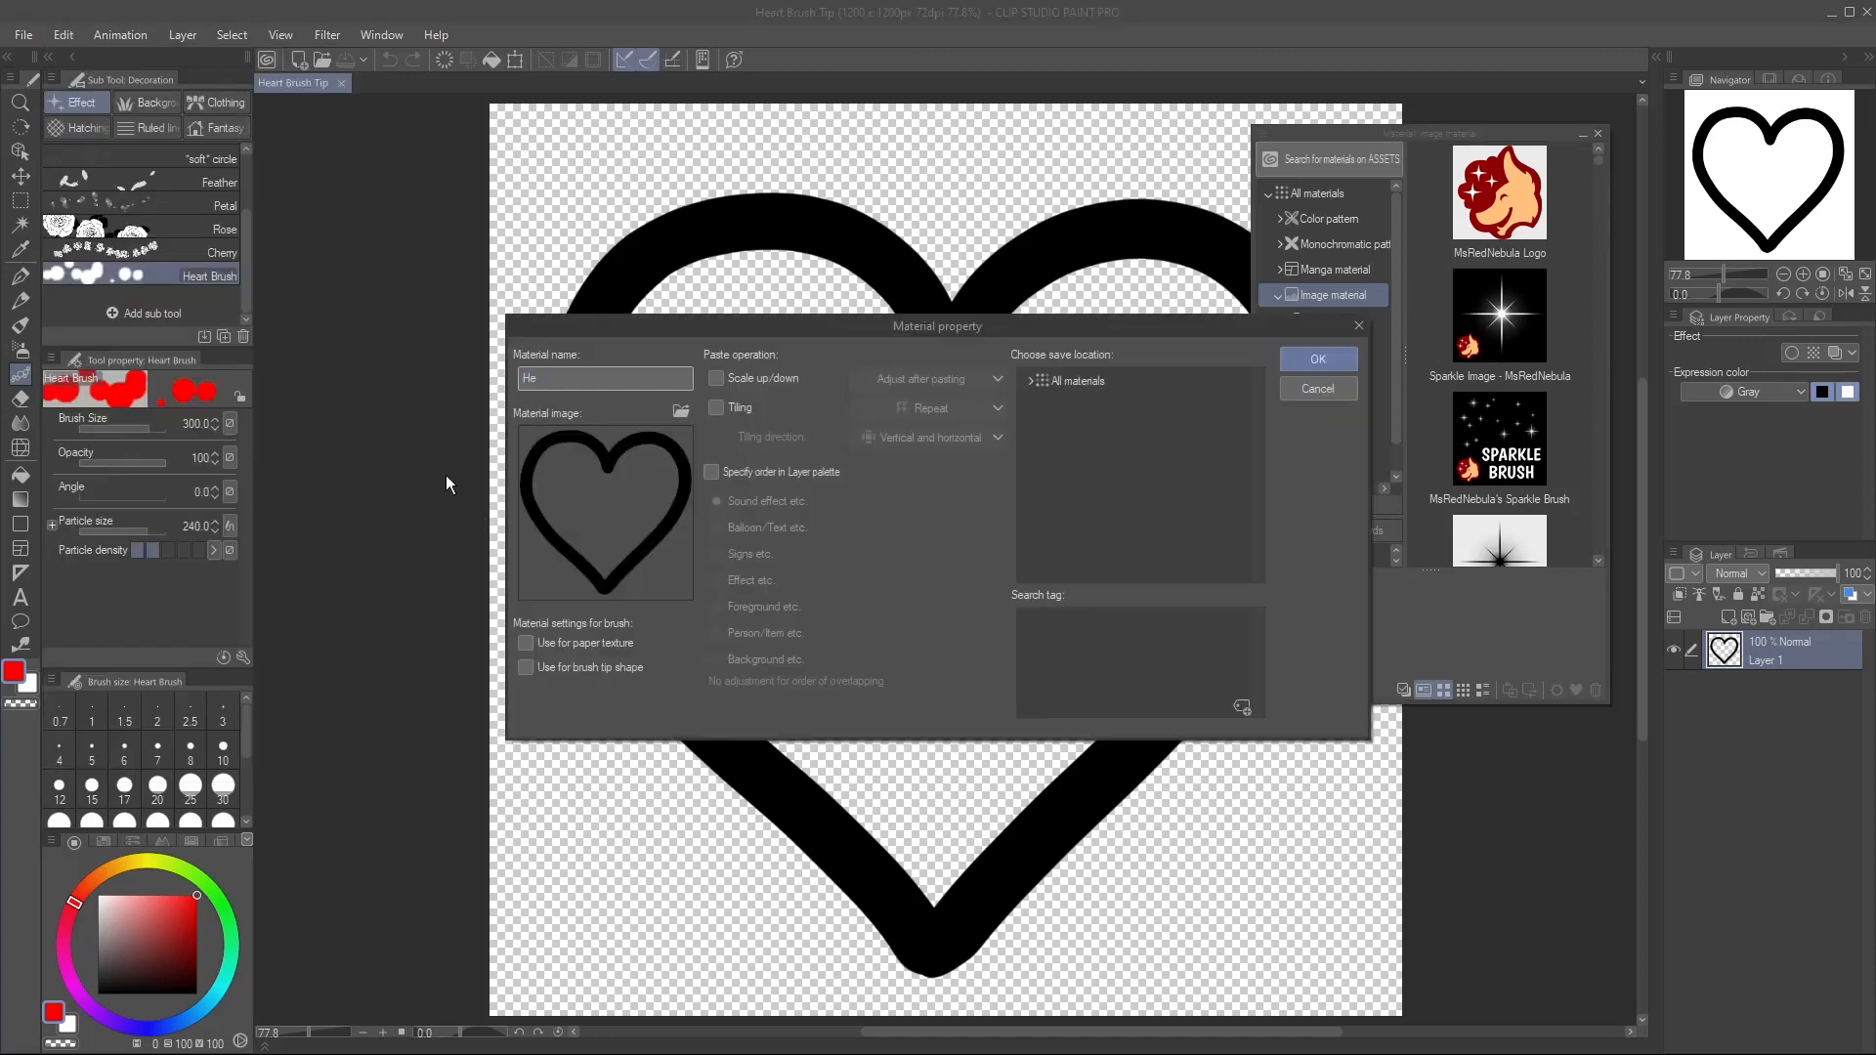
click(526, 667)
click(1031, 383)
click(1095, 482)
Add the search tags "heart", "love" and "brush tip" to the new material and save it.
click(1243, 707)
text(heart)
key(Return)
text(love)
key(Return)
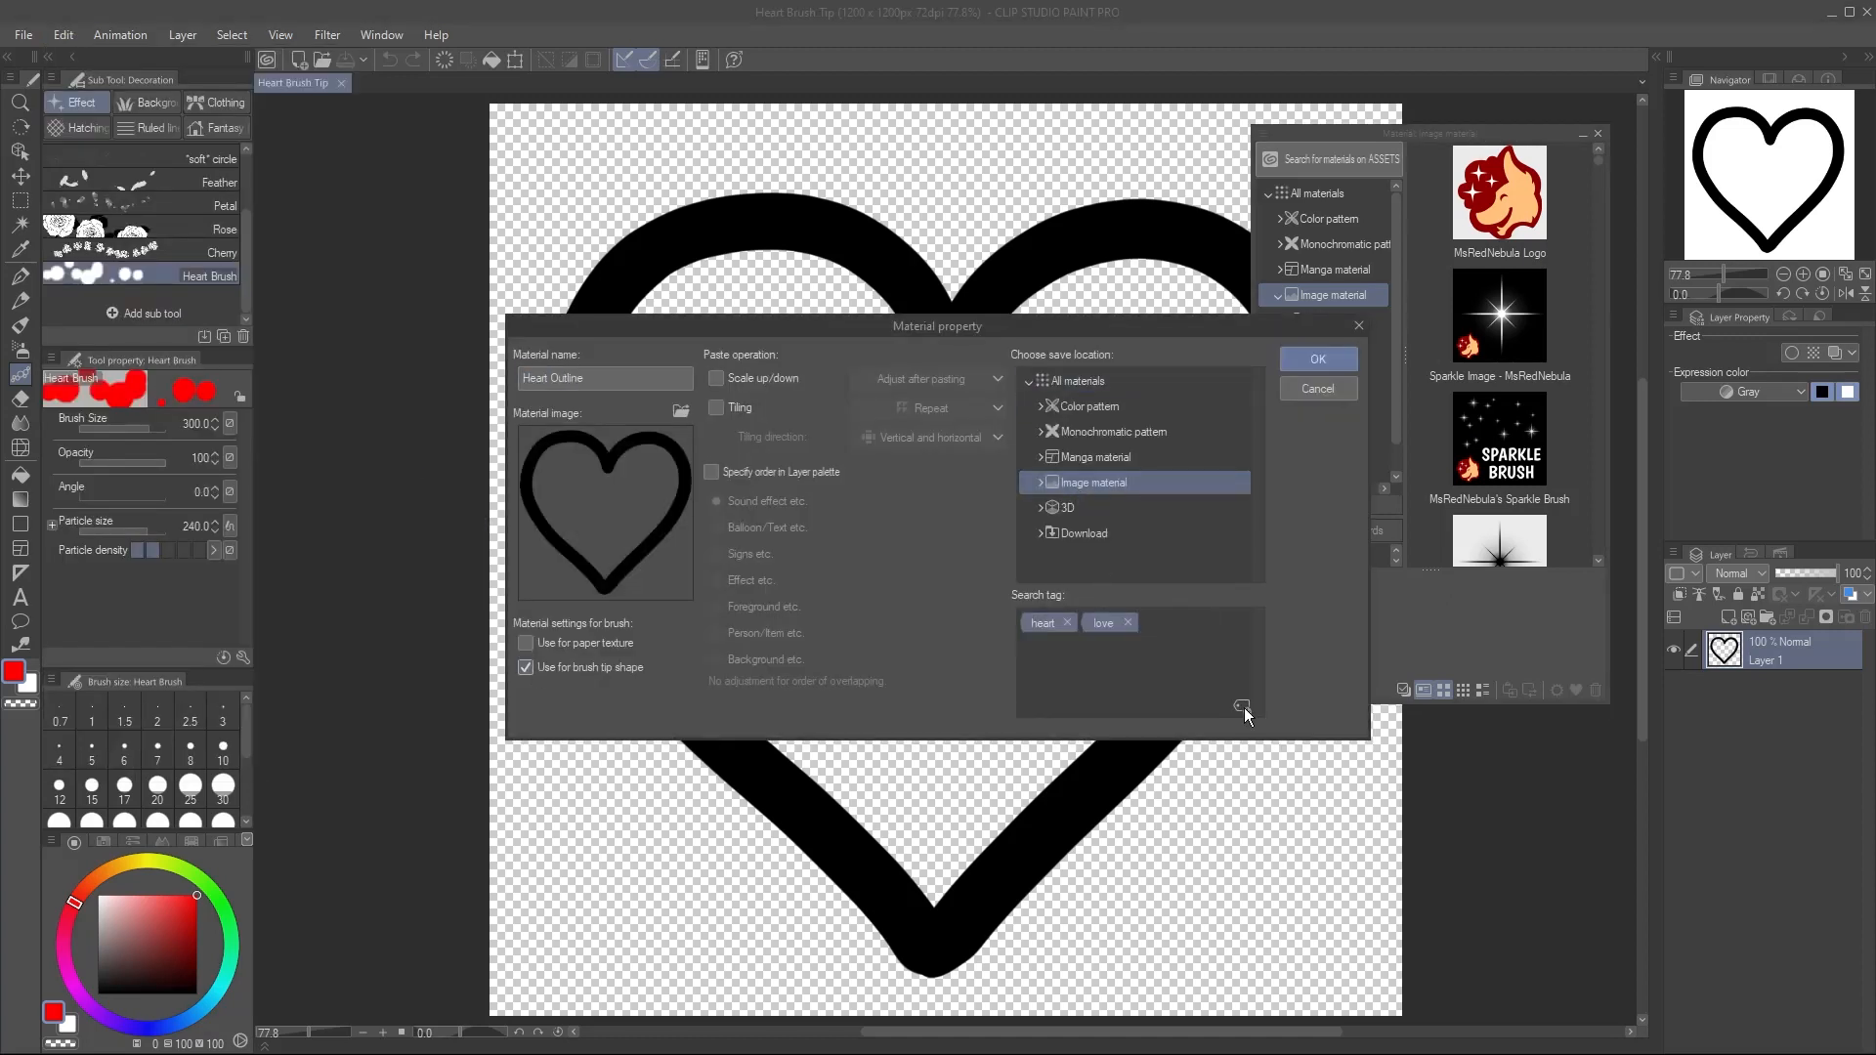
text(brush tip)
key(Return)
click(1290, 363)
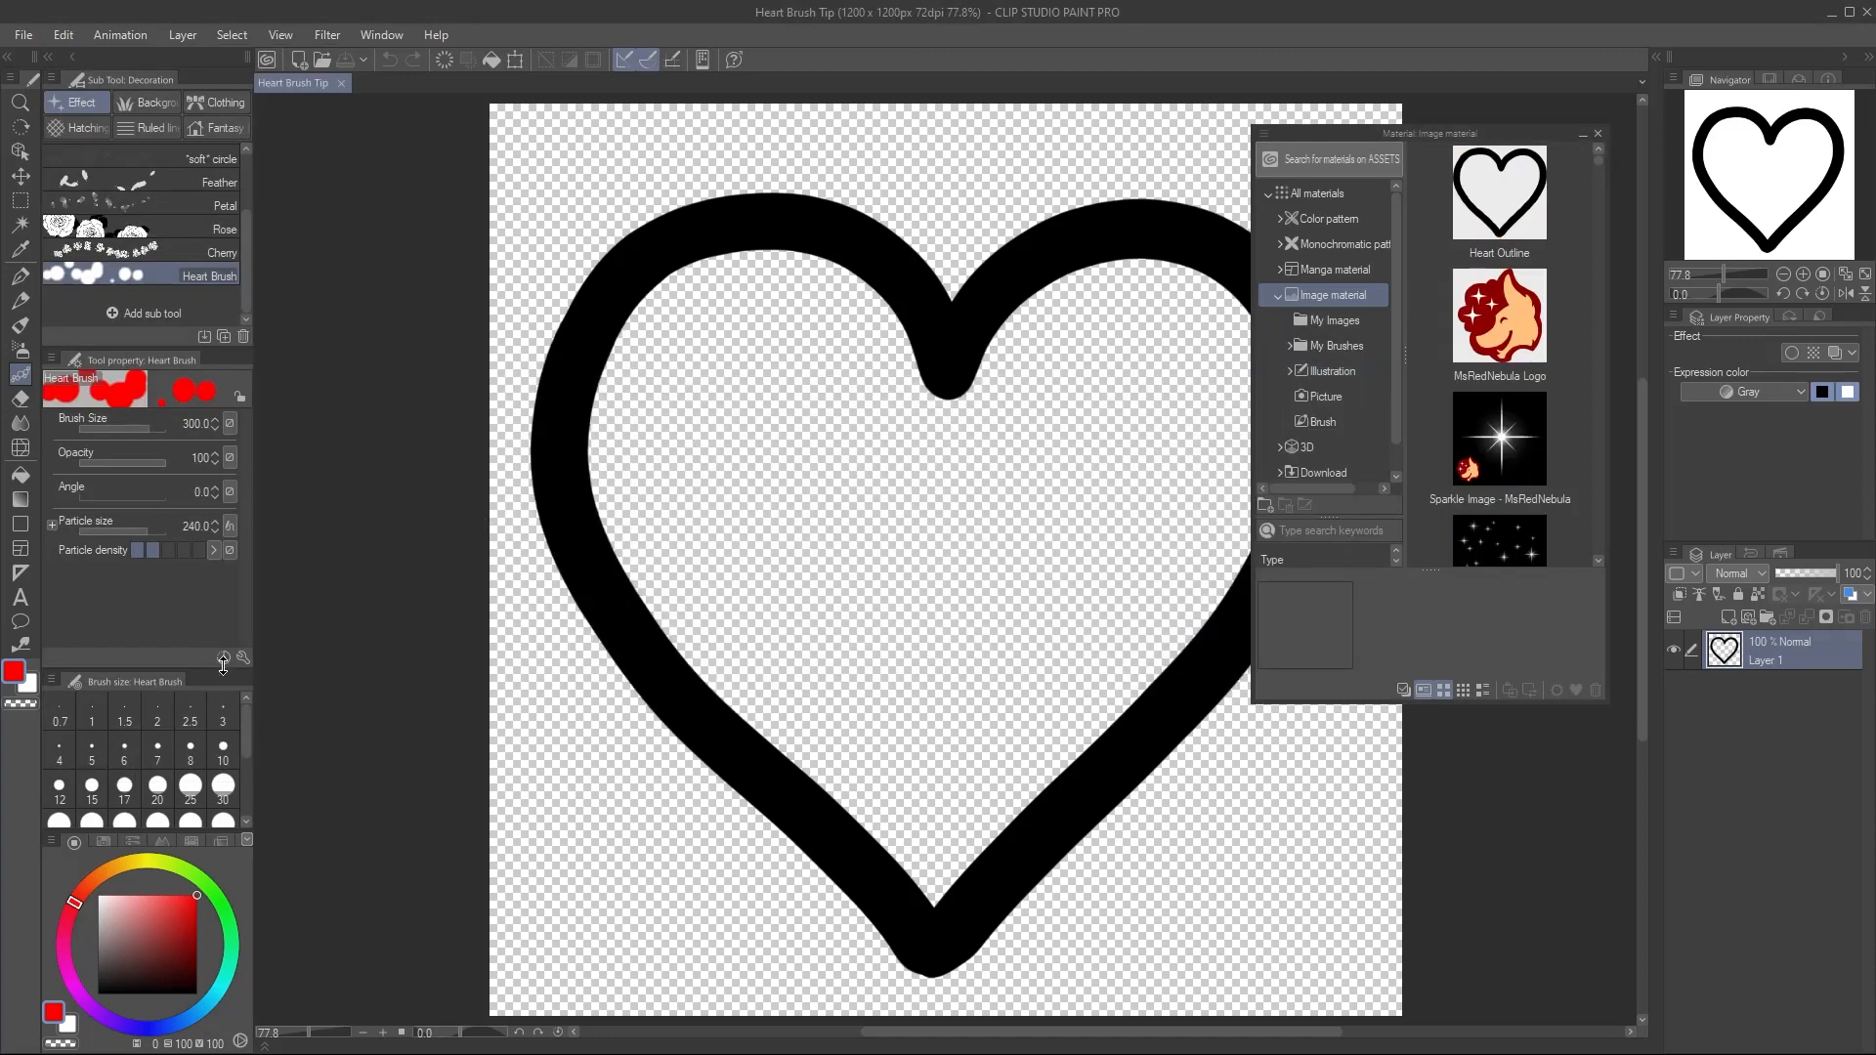
Assign the Heart Outline material as the Heart Brush's tip and paint a red test stroke on the blank illustration.
click(243, 658)
click(1006, 447)
click(680, 399)
text(he)
click(998, 417)
click(1122, 400)
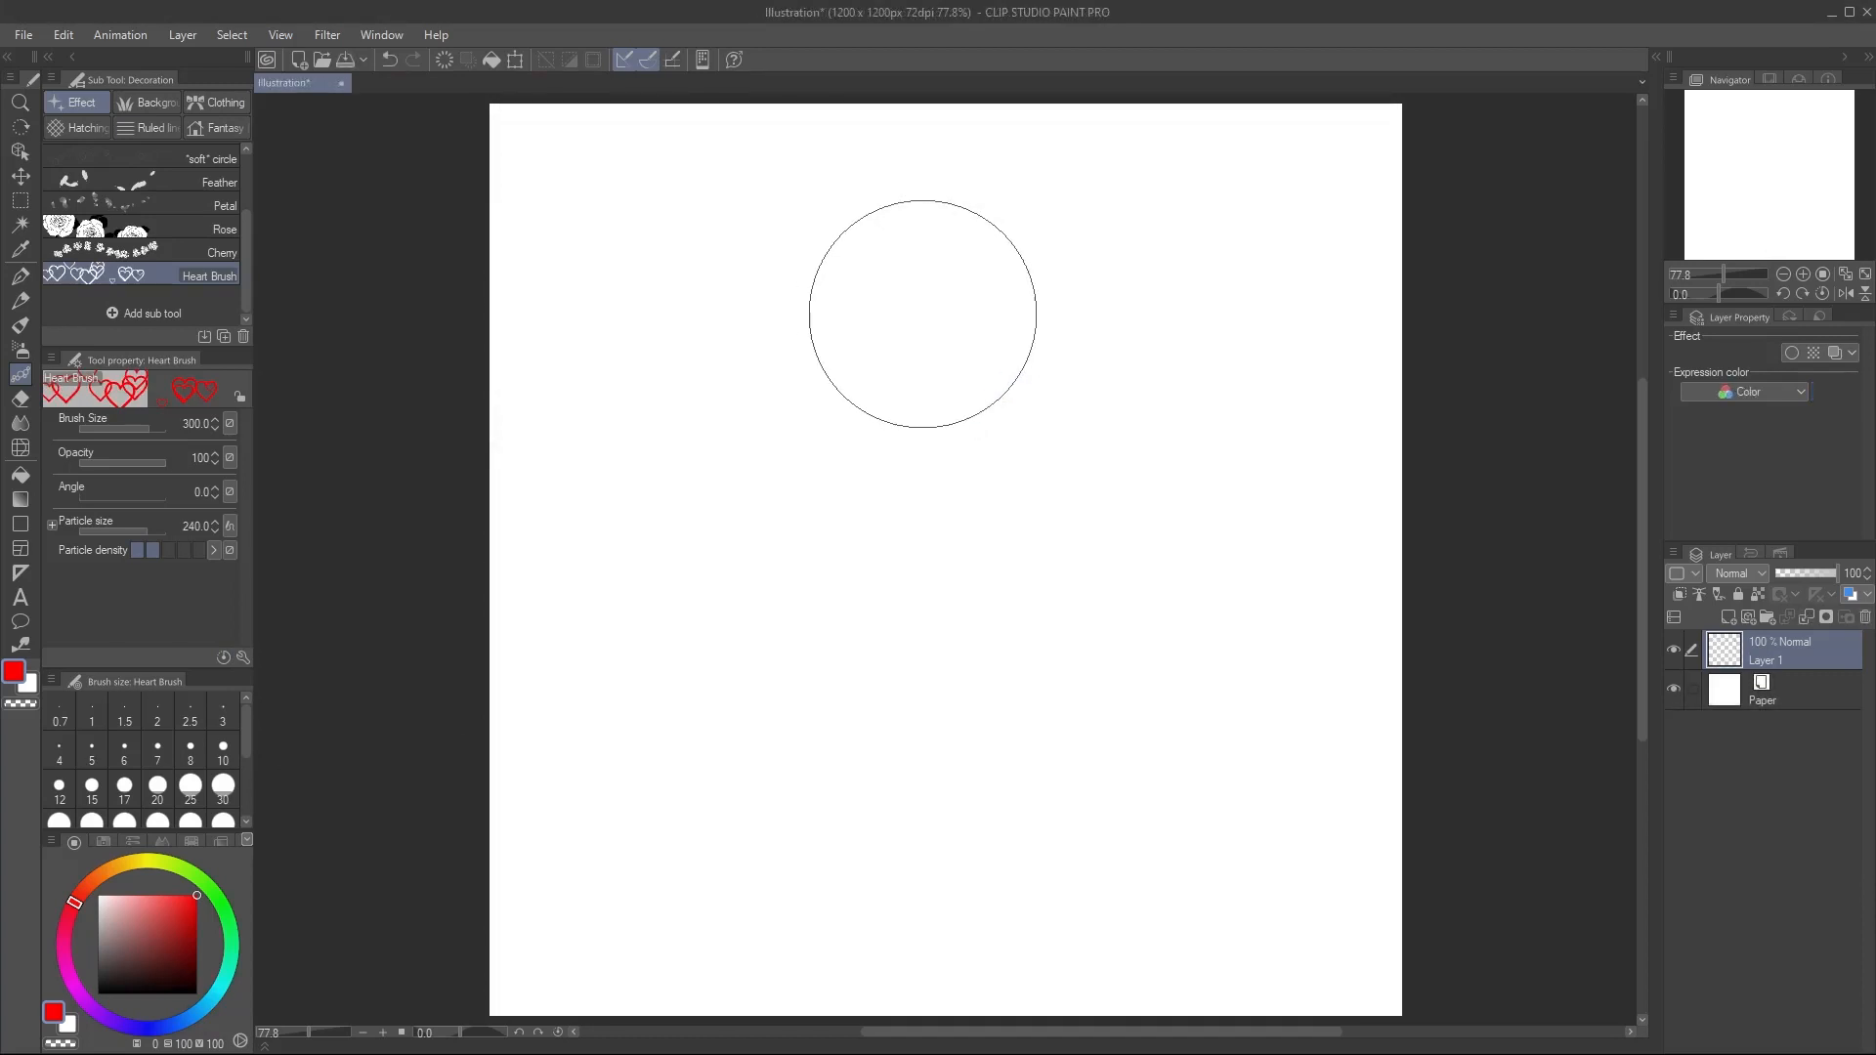
mouse_move(921, 313)
mouse_down()
mouse_move(759, 415)
mouse_move(662, 578)
mouse_move(801, 668)
mouse_move(1160, 452)
mouse_move(1247, 461)
mouse_move(1172, 712)
mouse_move(928, 827)
mouse_move(691, 838)
mouse_up()
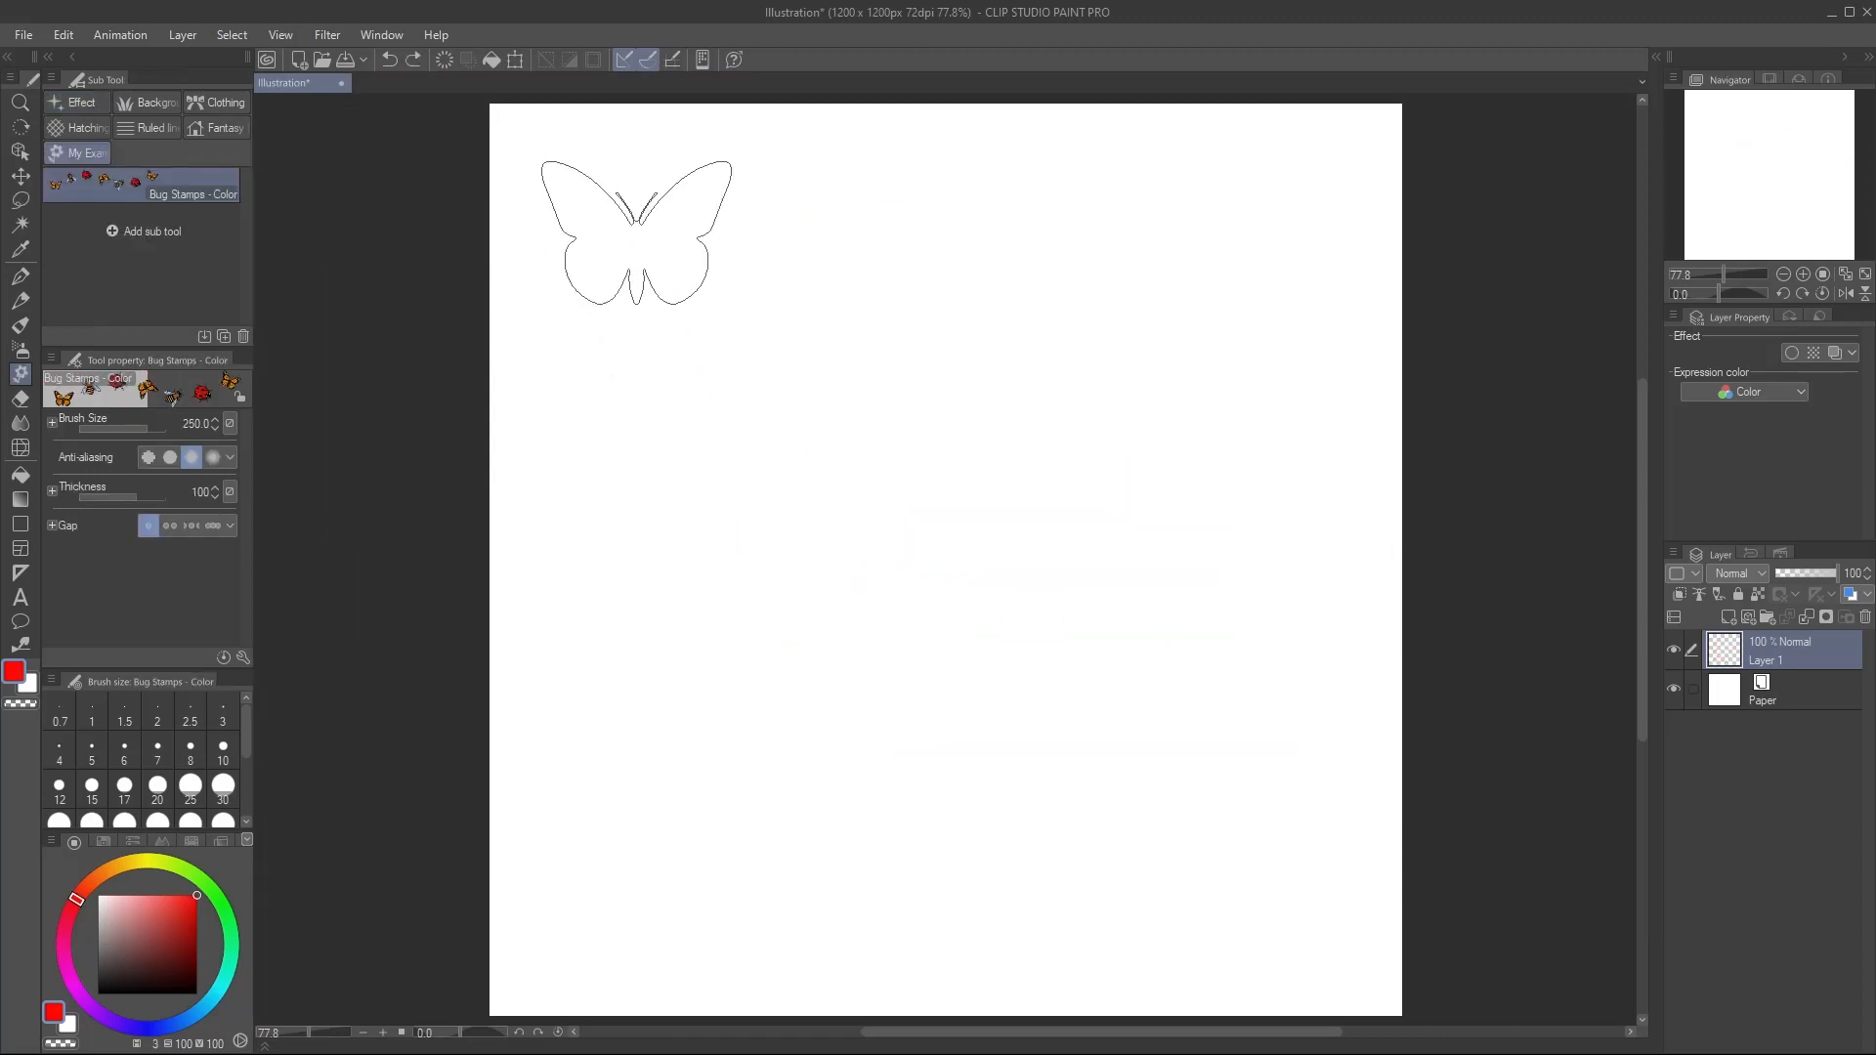
Stamp ten bugs across the blank illustration with the Bug Stamps - Color brush at size 250.
click(631, 244)
click(660, 498)
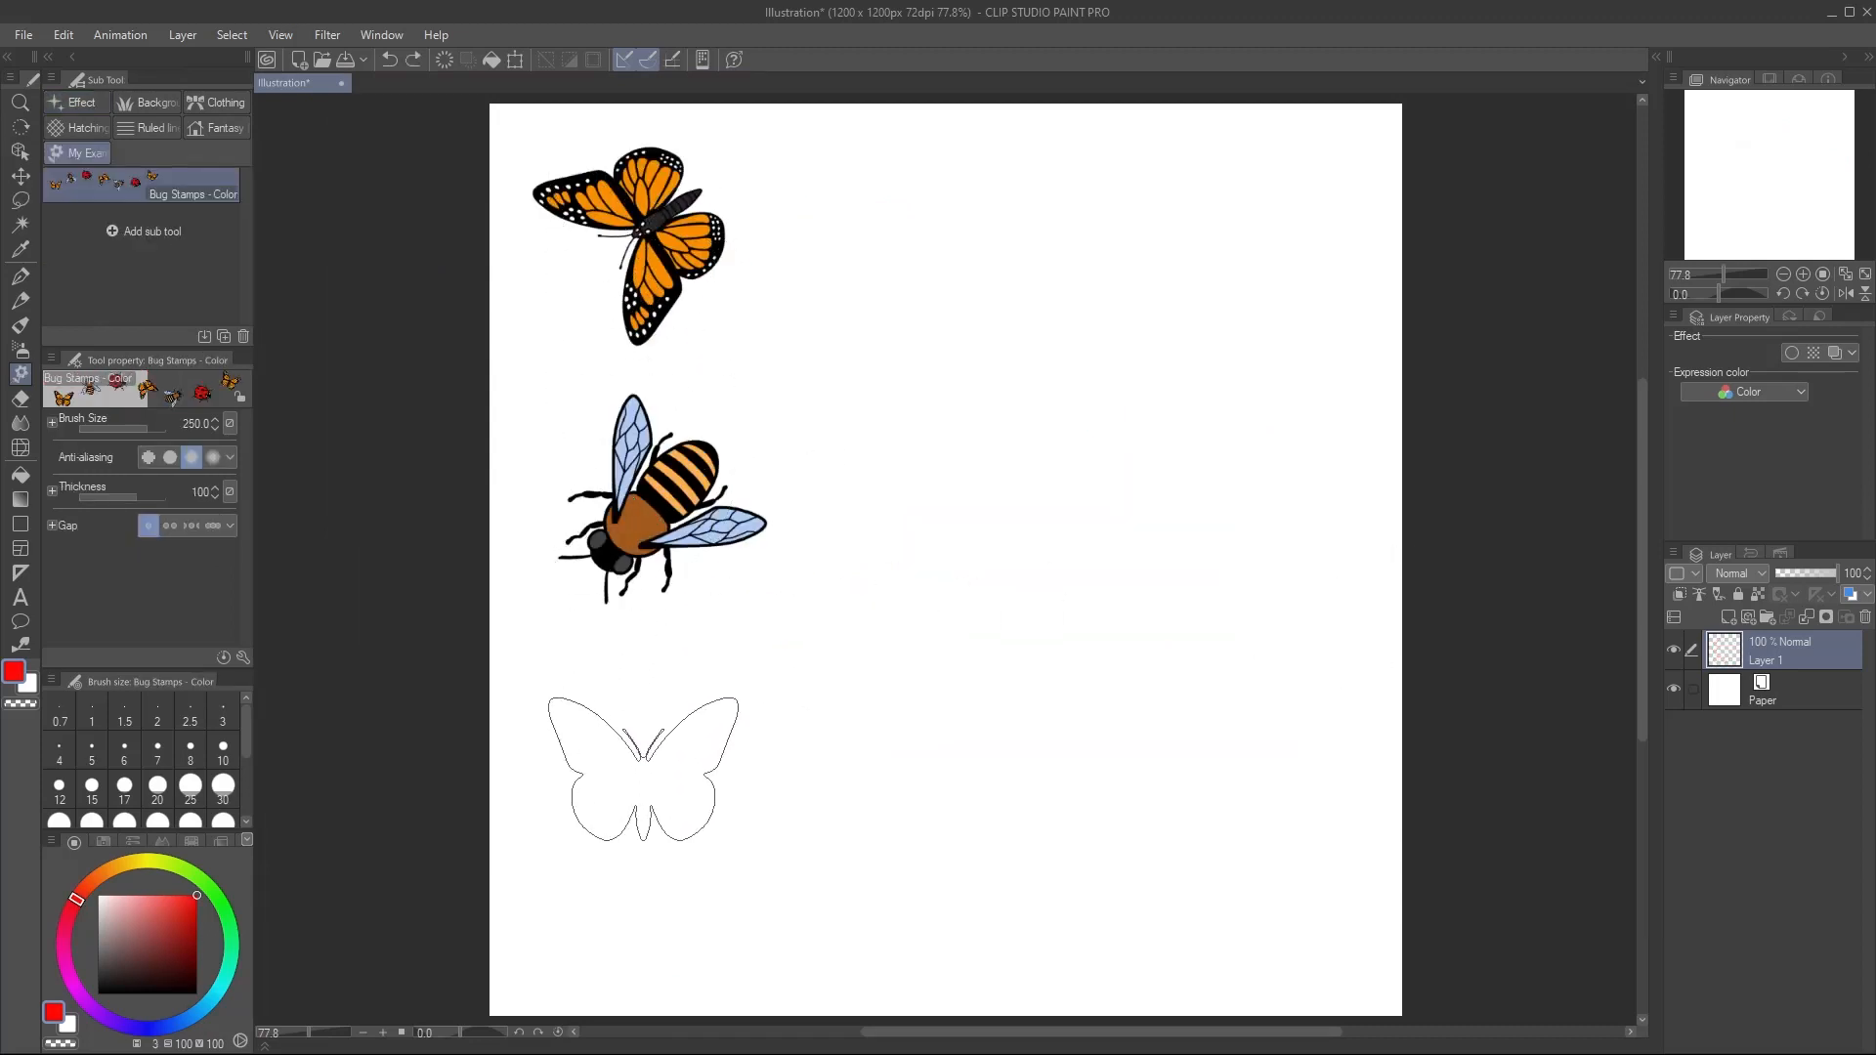
click(647, 792)
click(819, 894)
click(1006, 737)
click(982, 476)
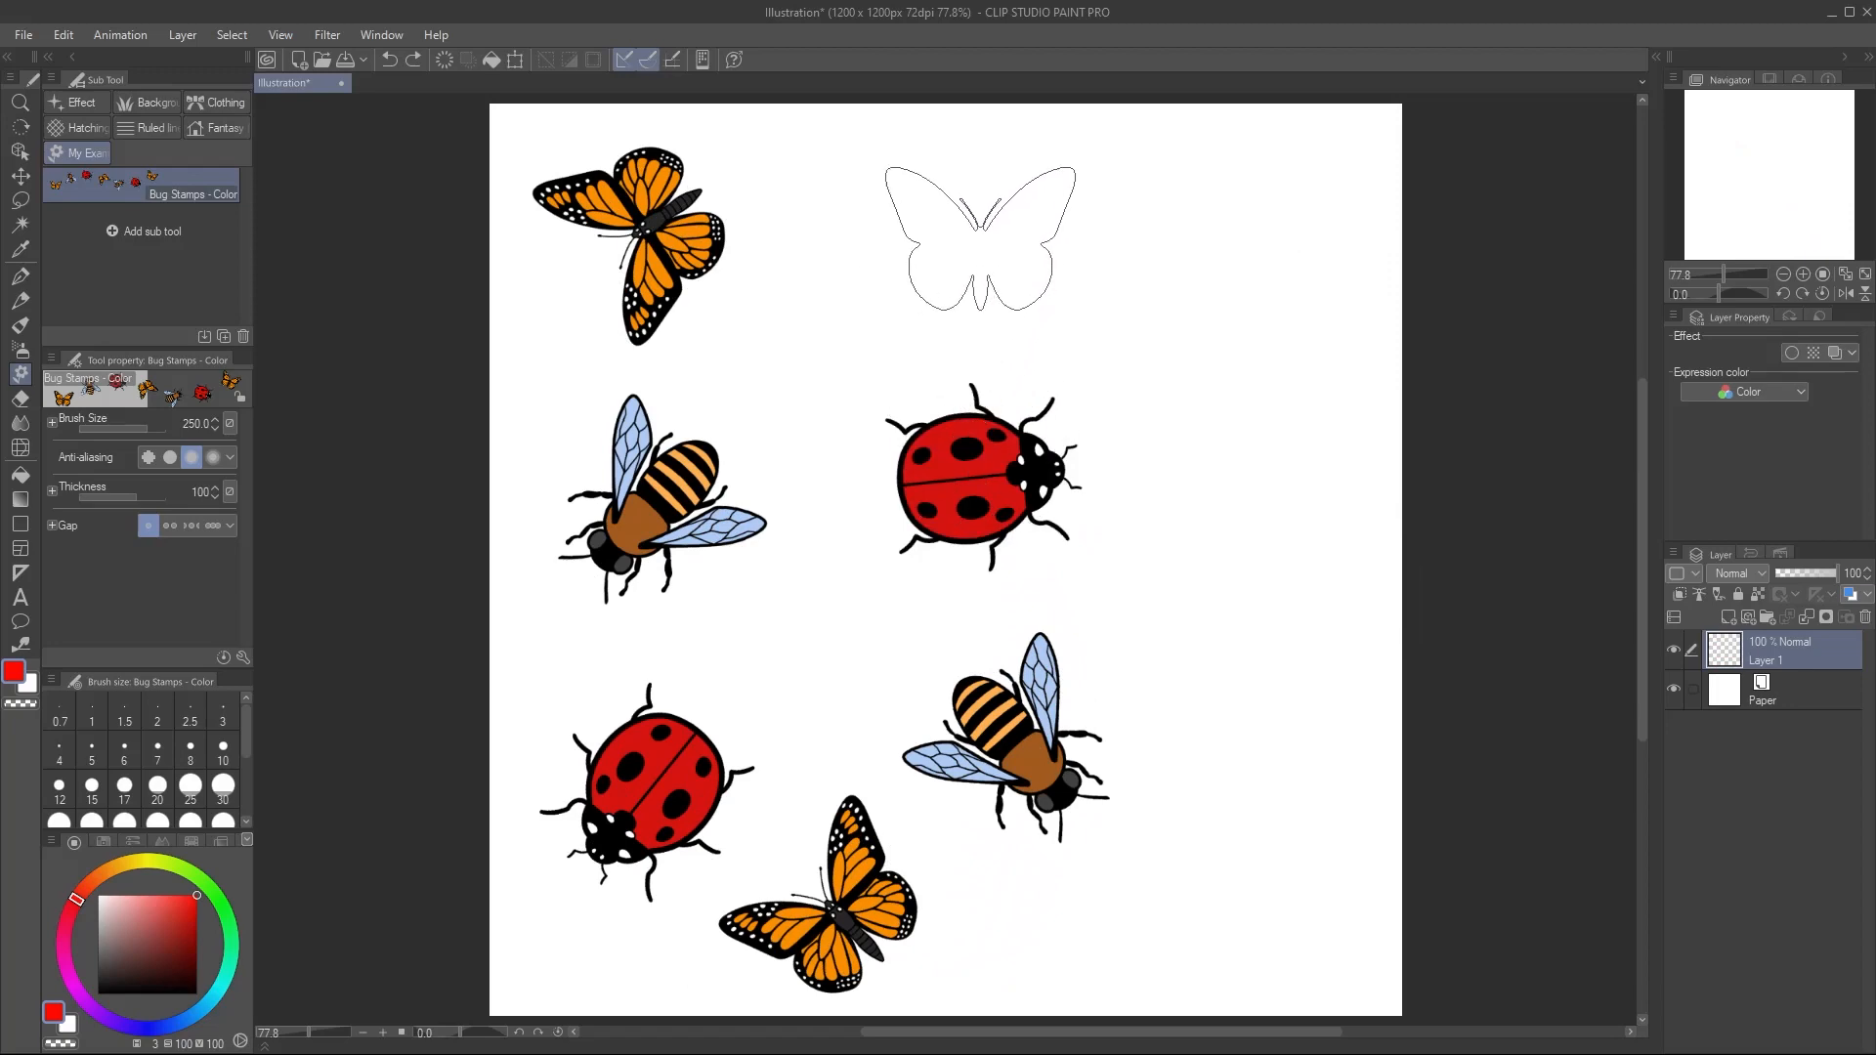
click(1016, 240)
click(1233, 329)
click(1259, 611)
click(1222, 909)
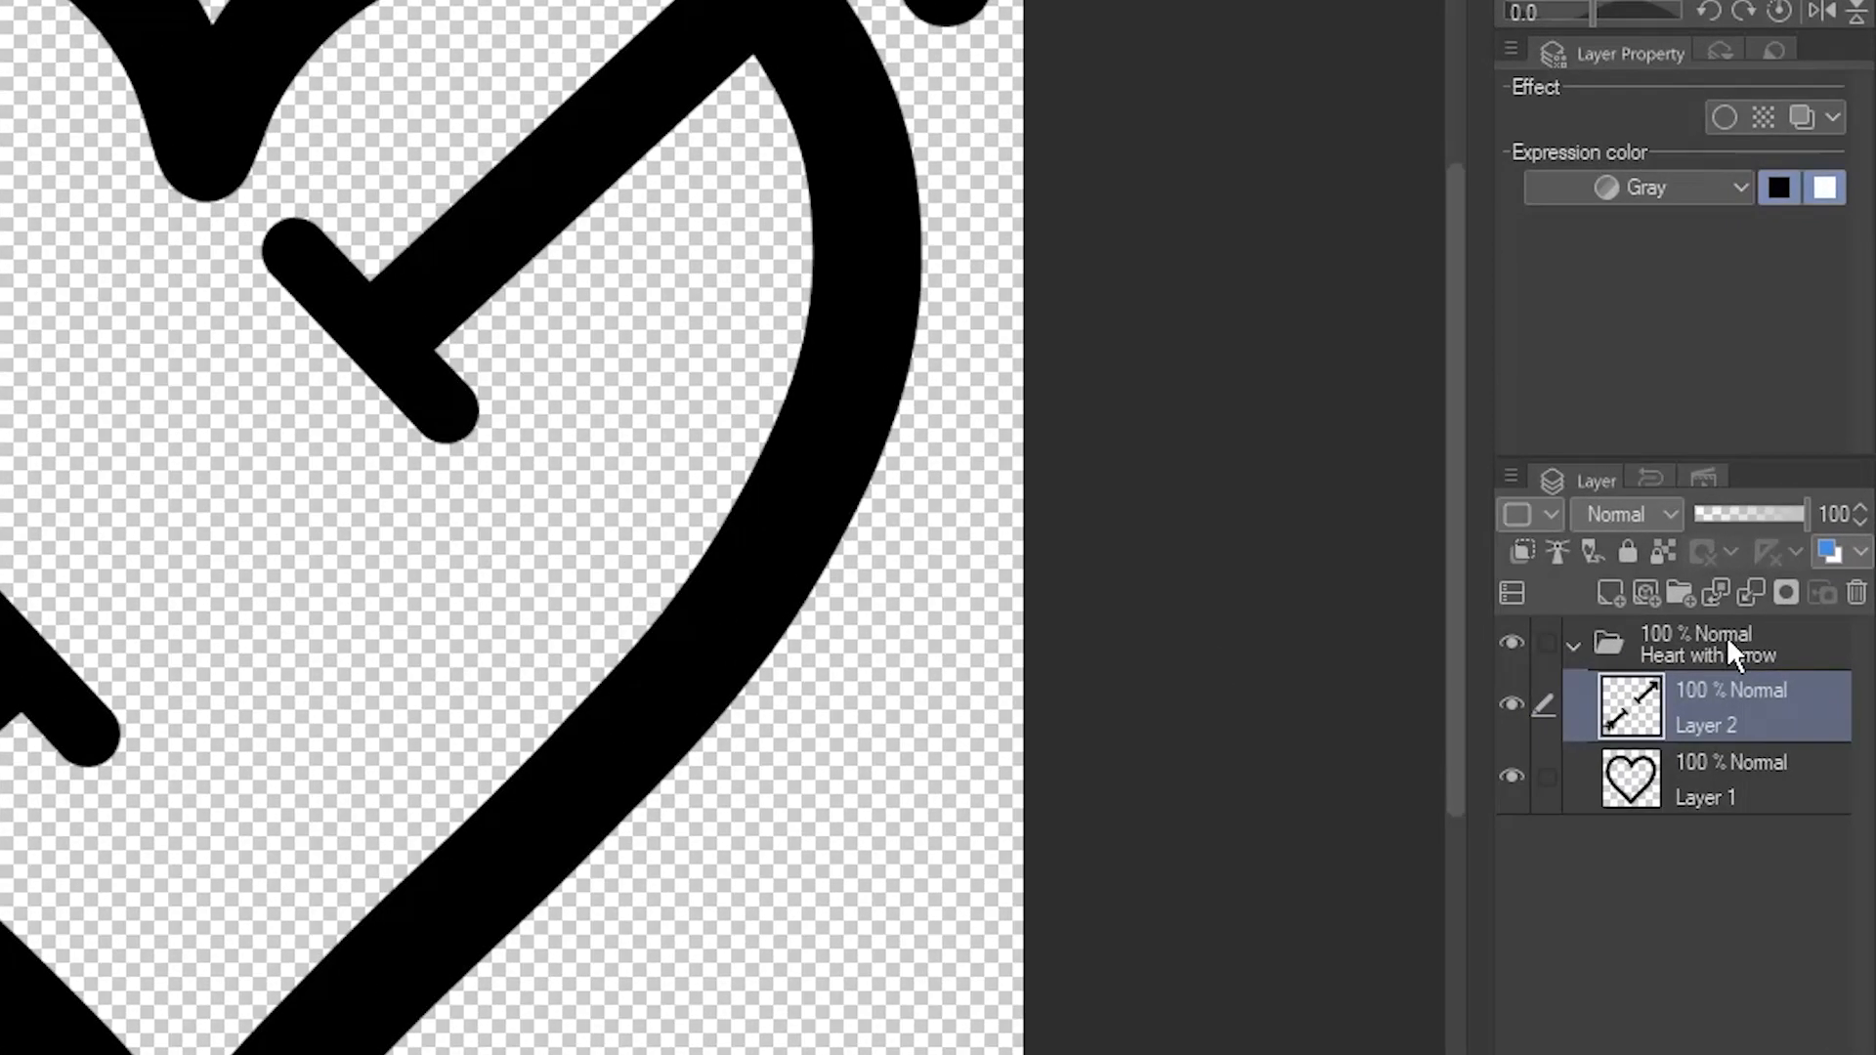
Merge the Heart with Arrow folder into a single layer and set its expression color to Gray.
right_click(1769, 652)
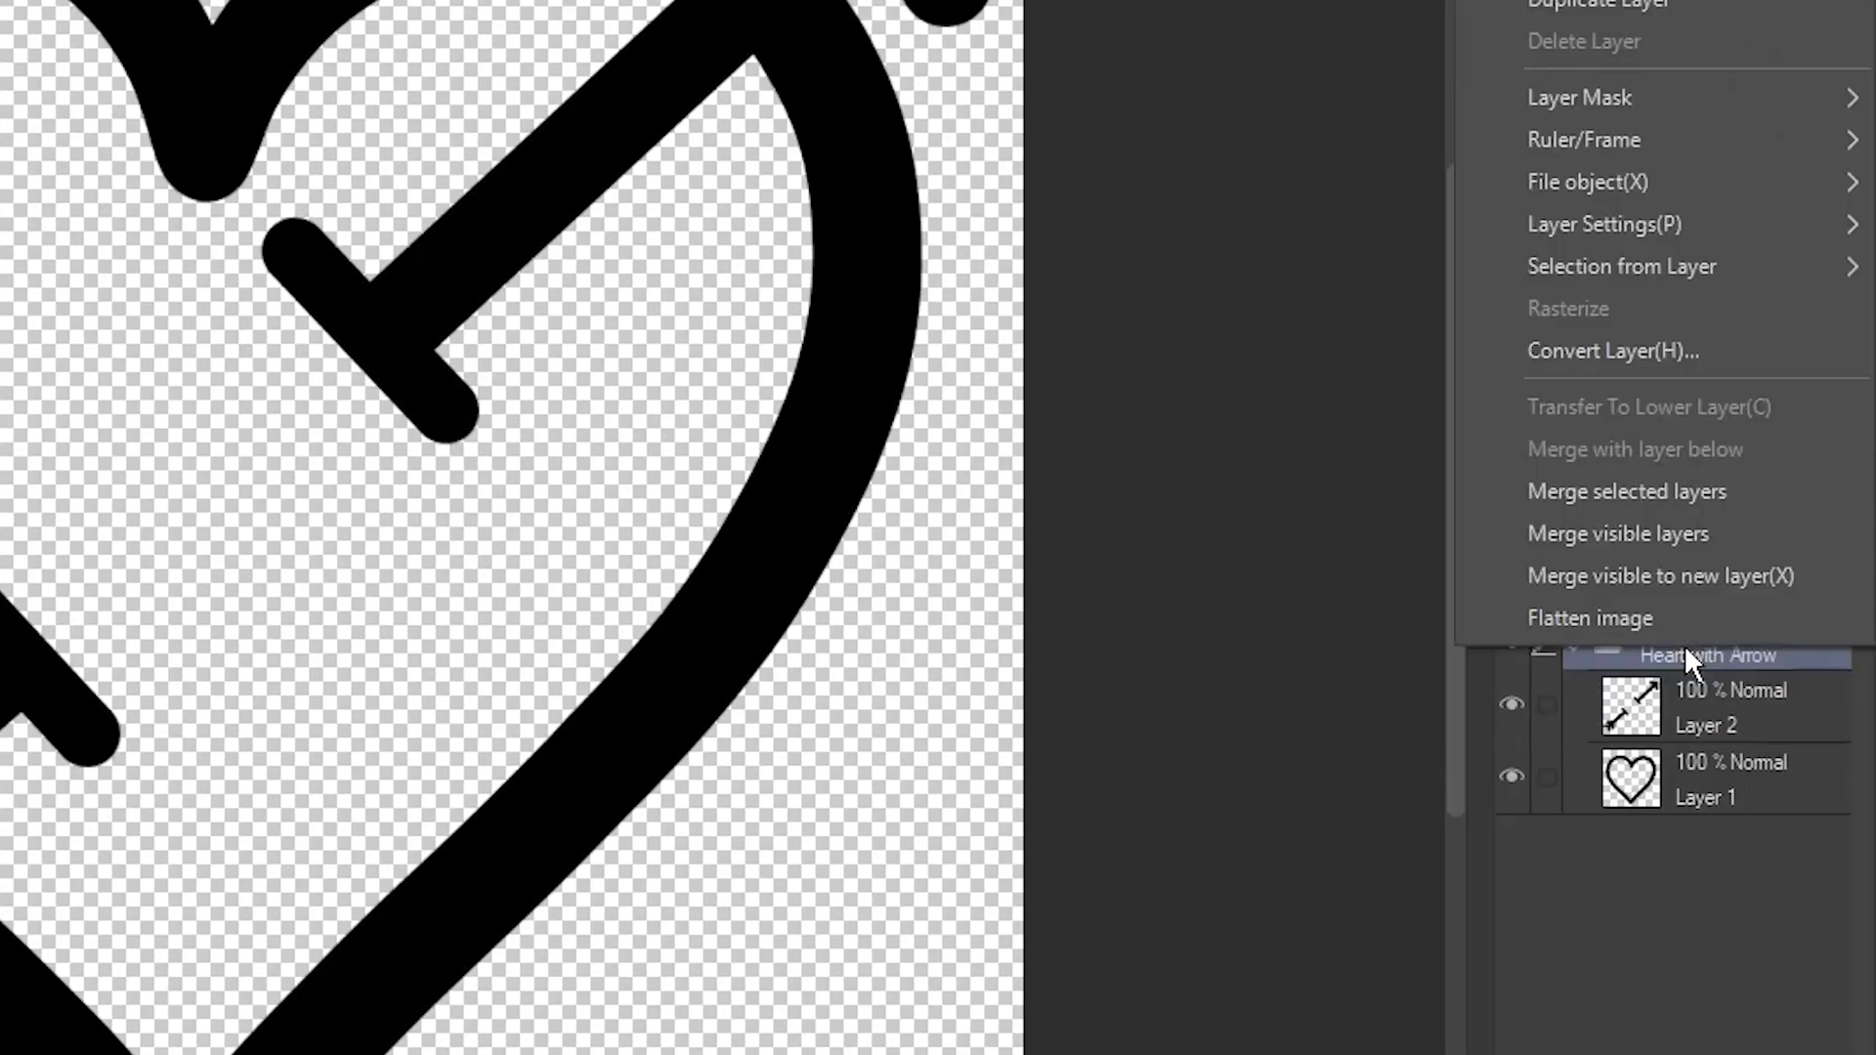
click(1634, 486)
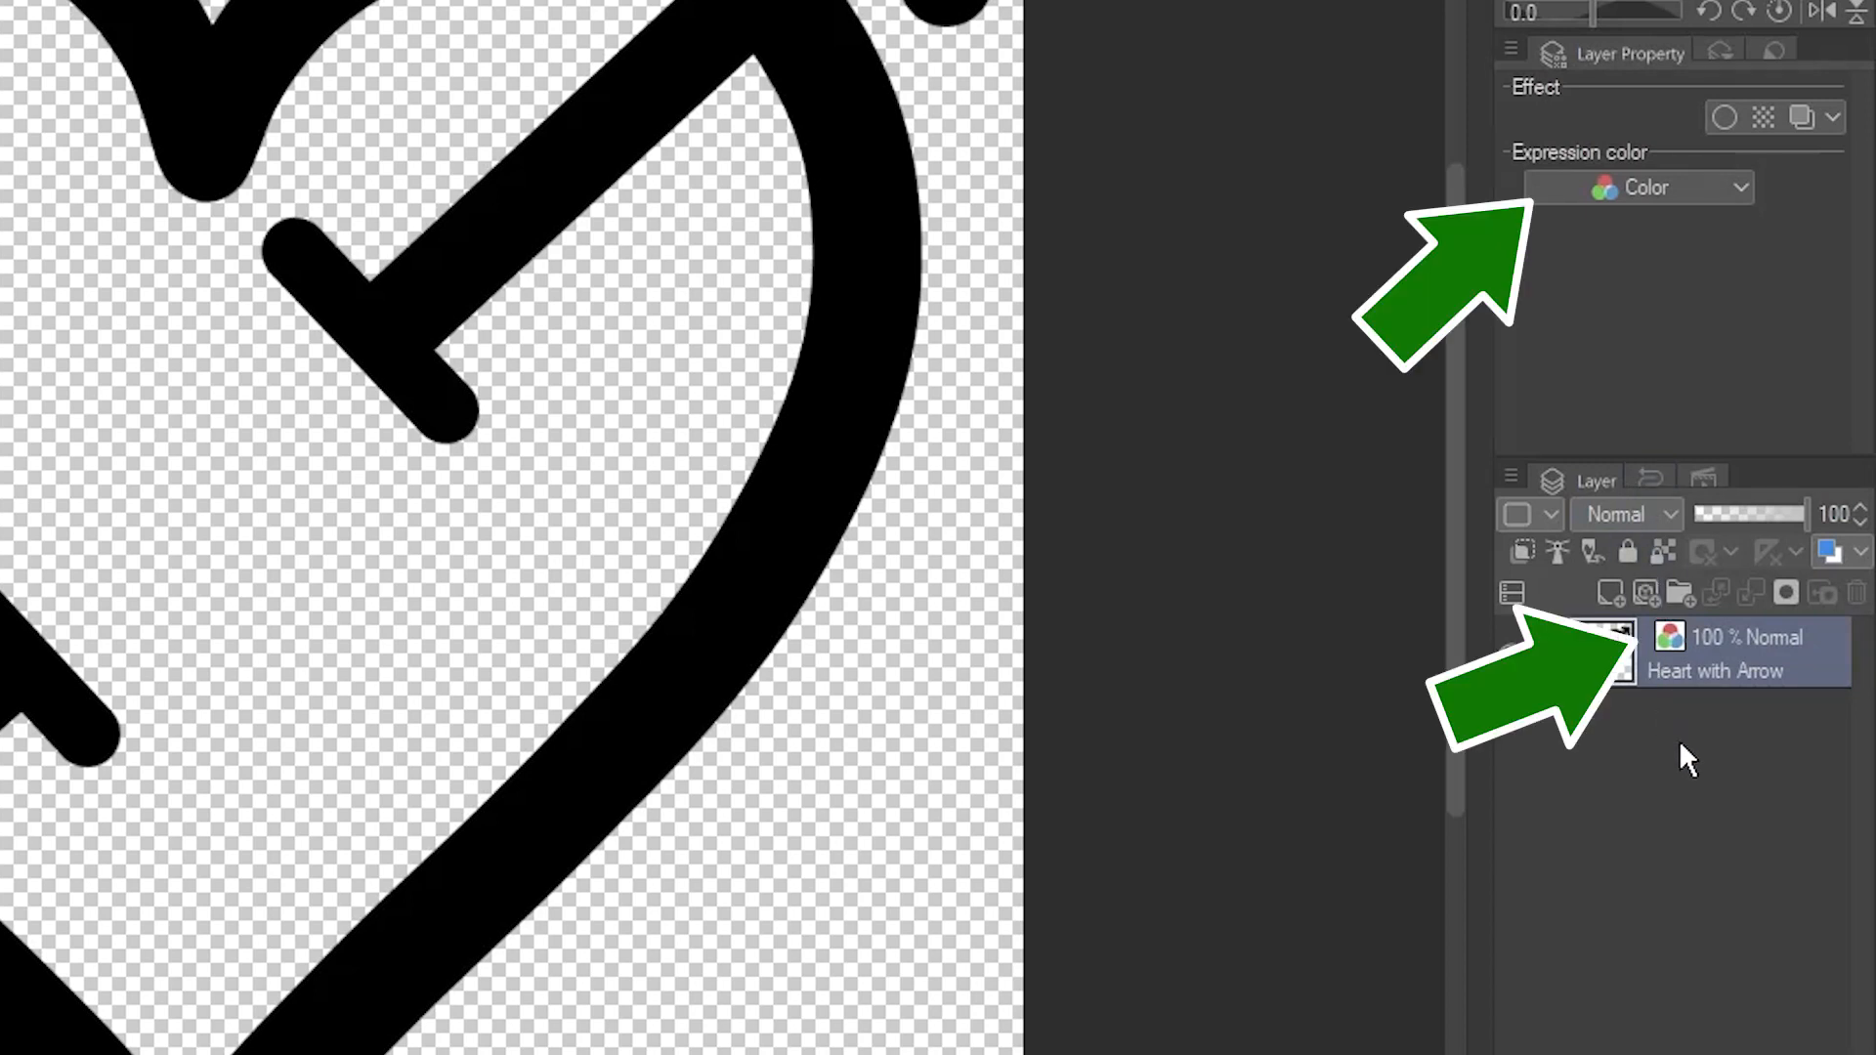
click(1739, 188)
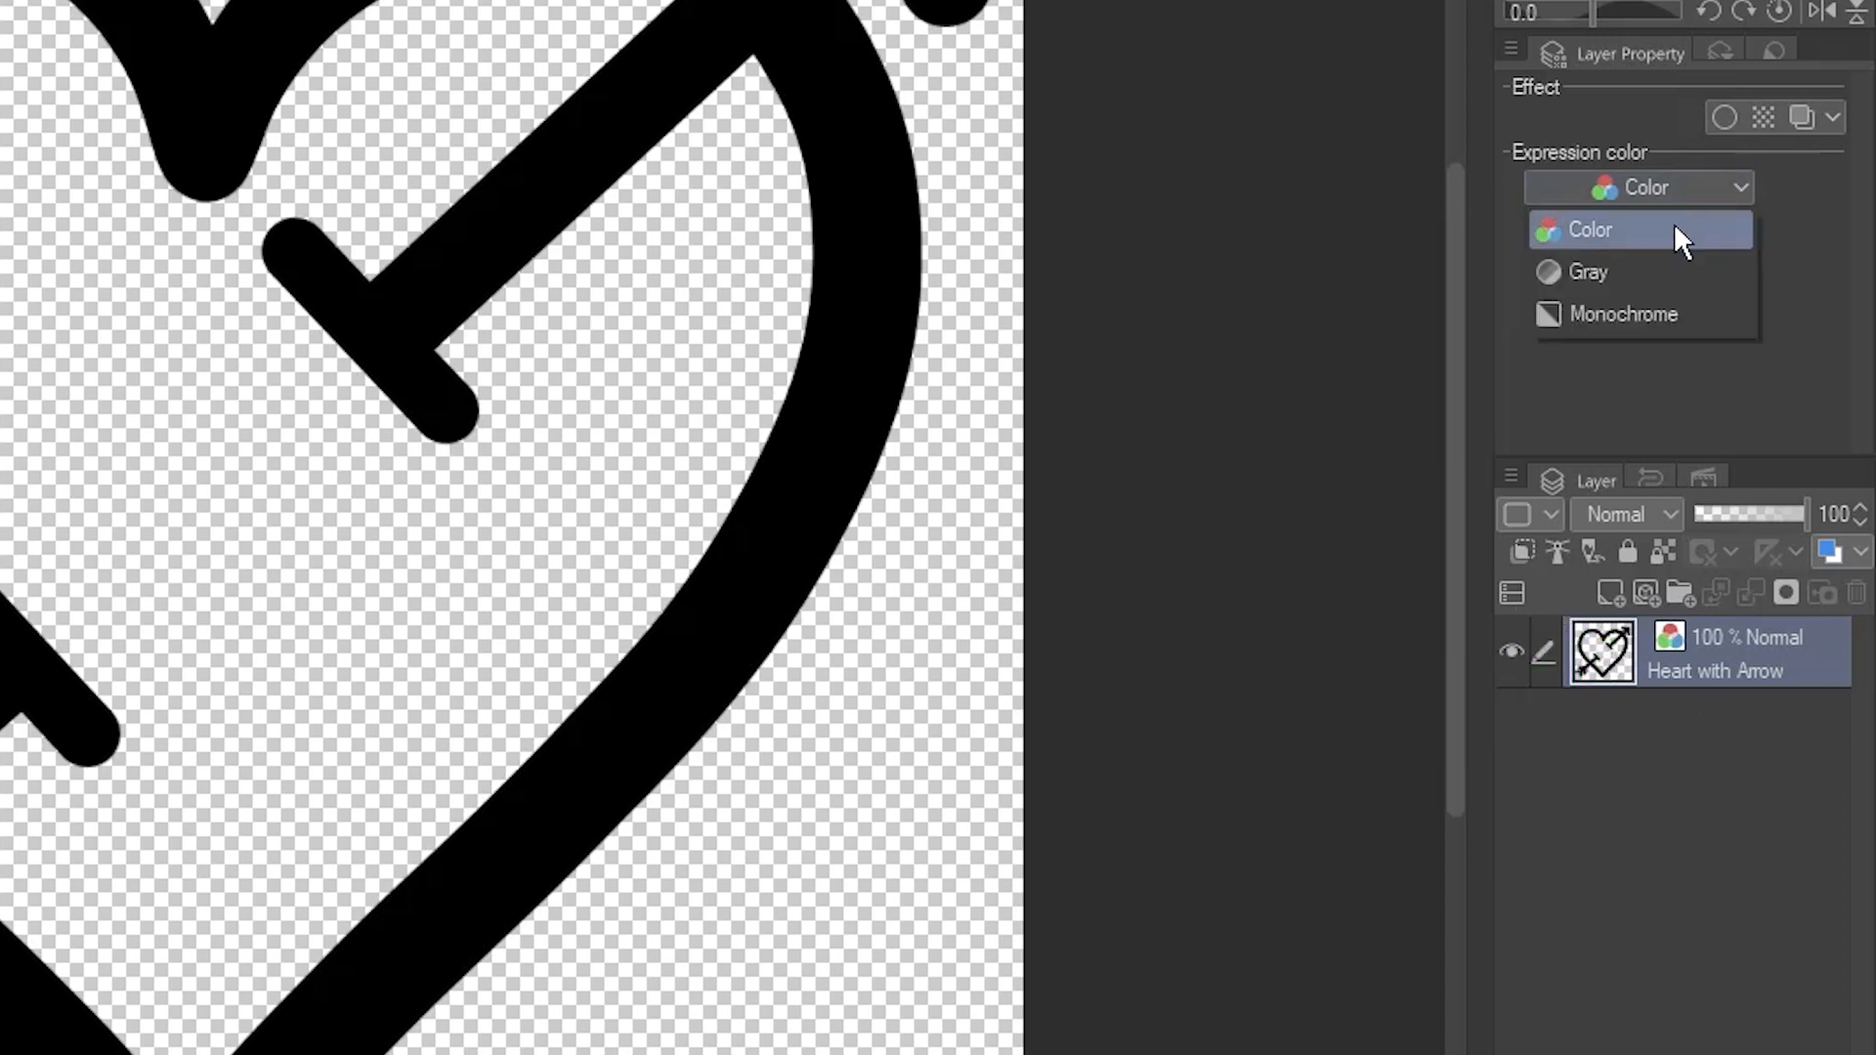
click(1658, 273)
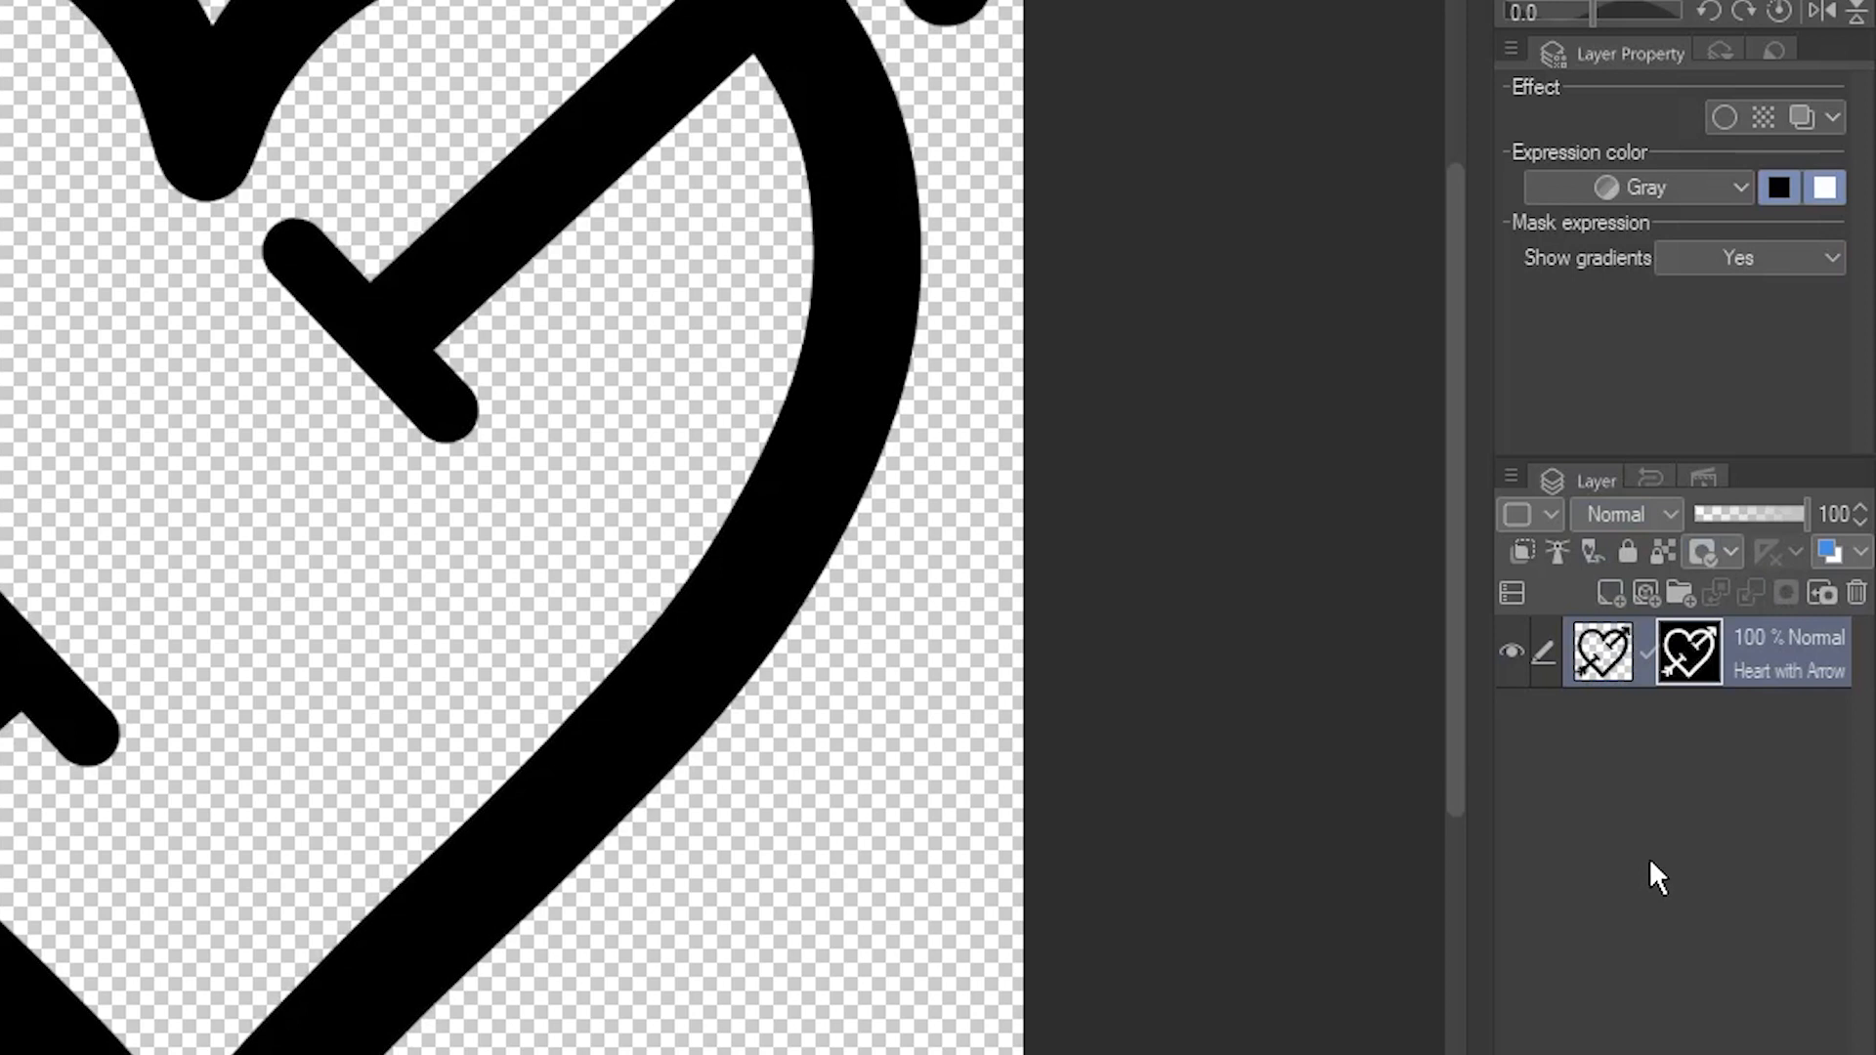
Apply the mask to the Heart with Arrow layer and delete the layer's ruler.
right_click(1681, 648)
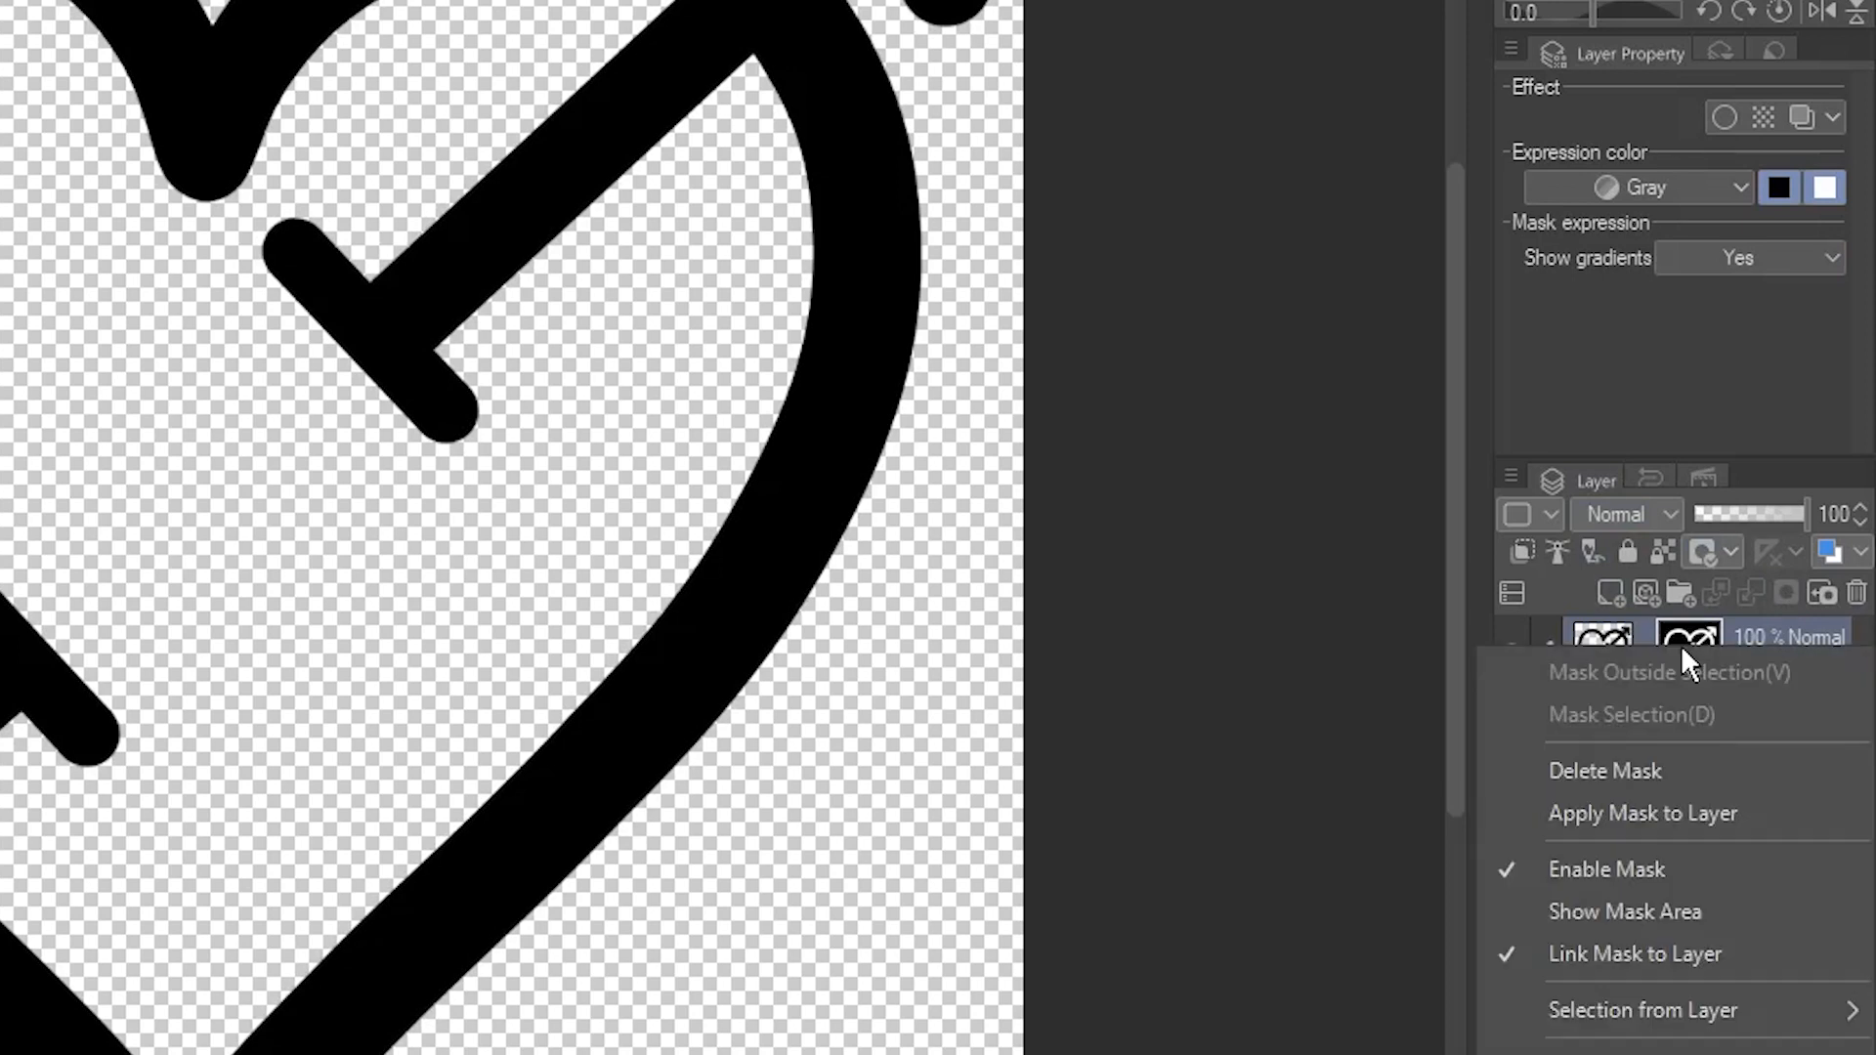
click(1642, 813)
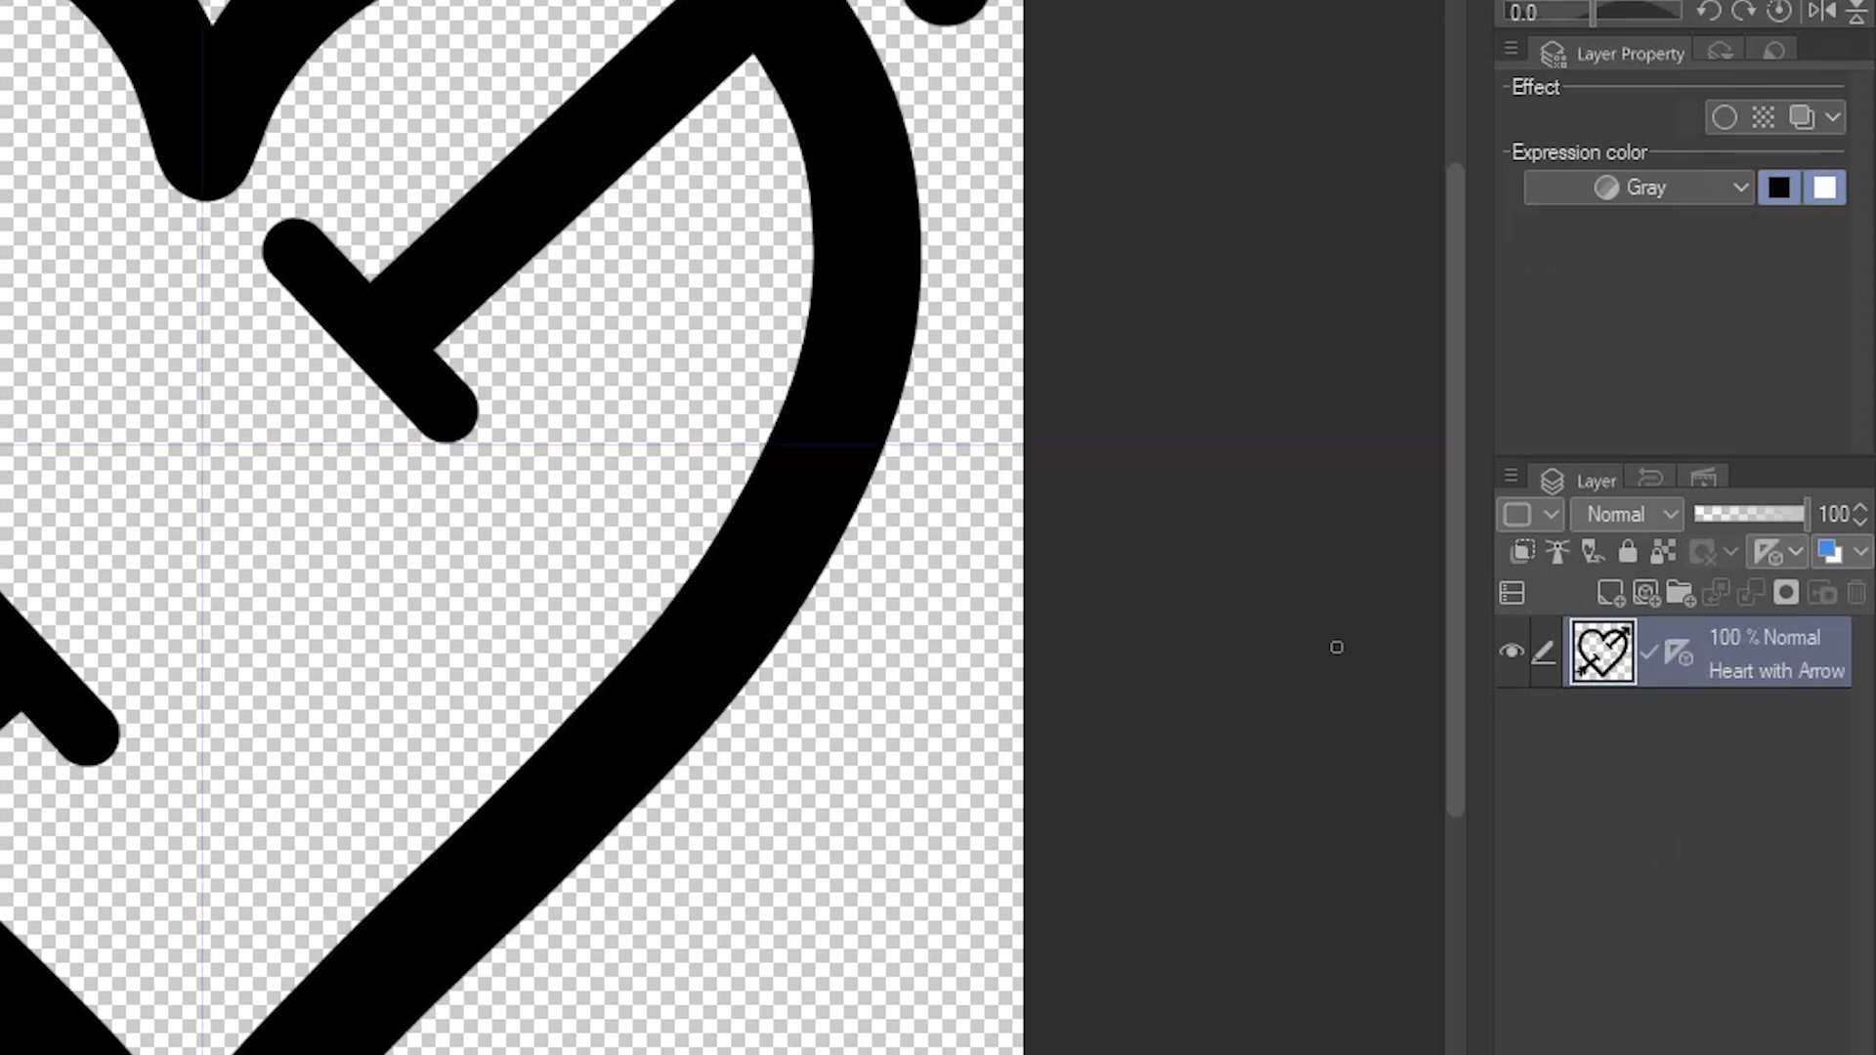
right_click(1679, 649)
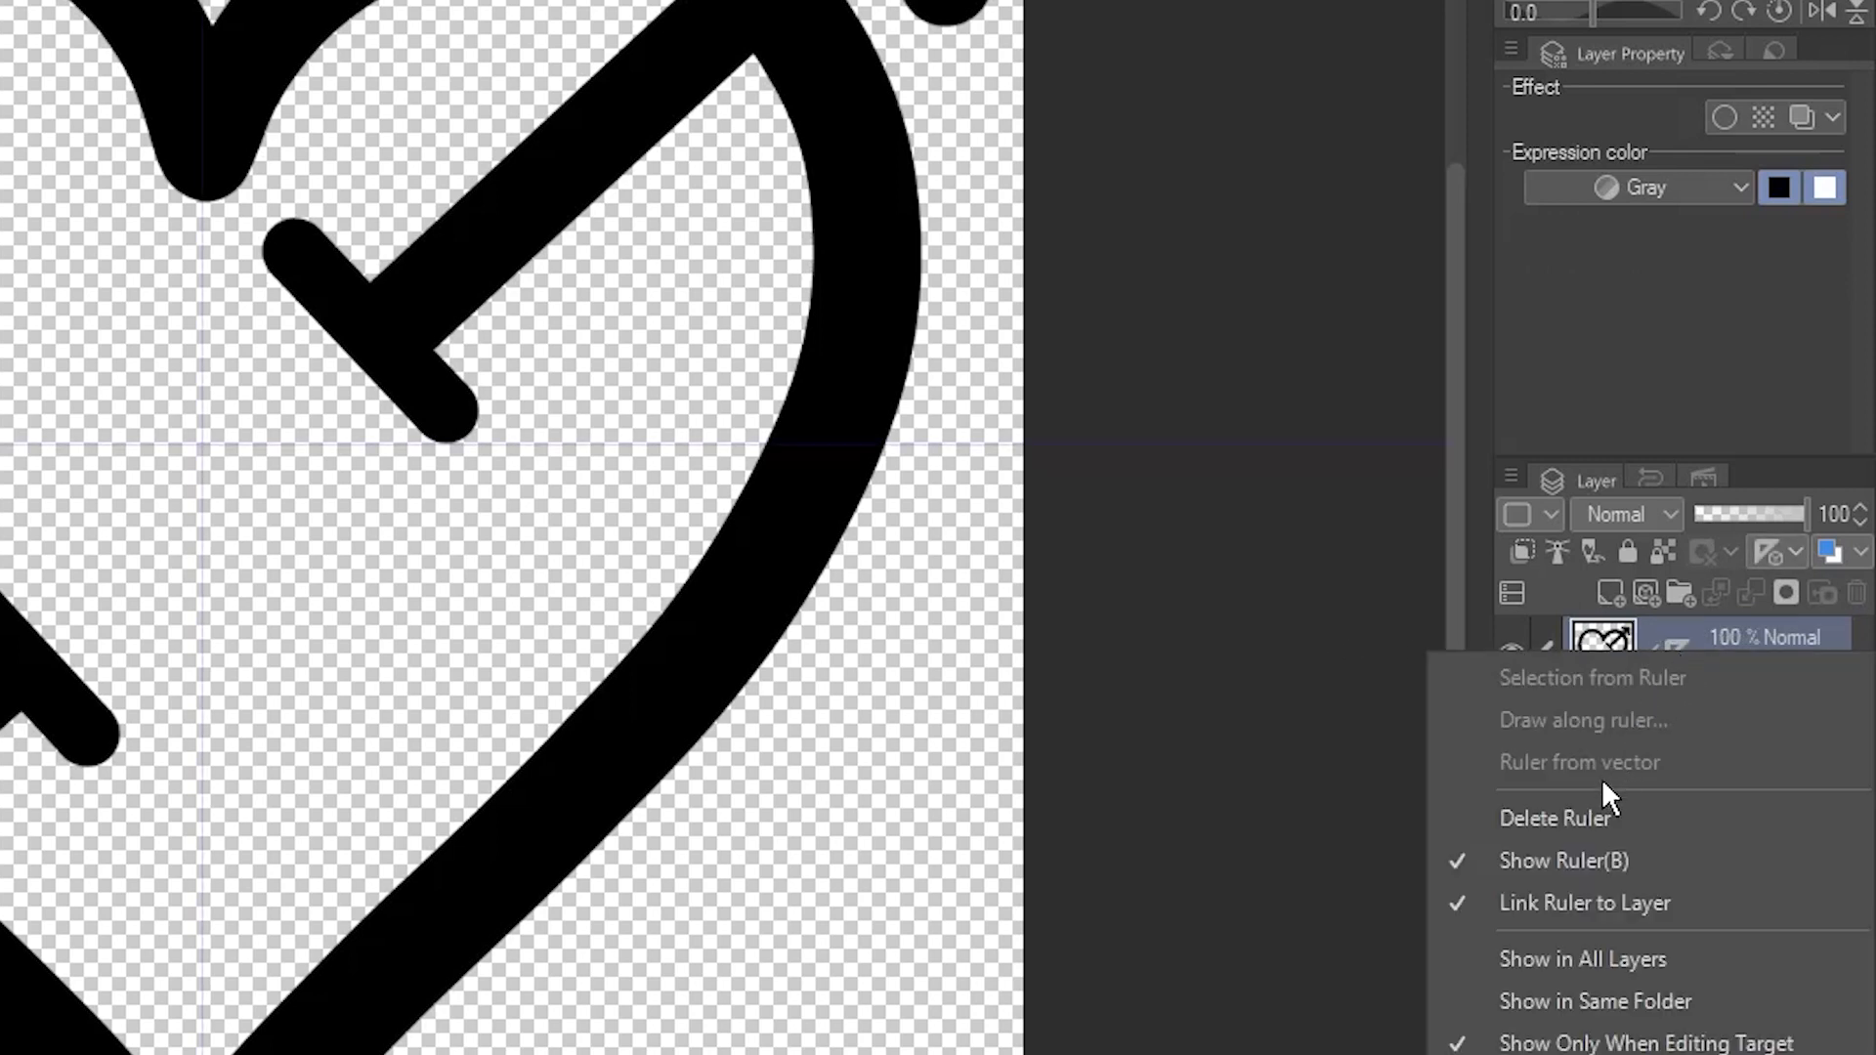
click(1589, 815)
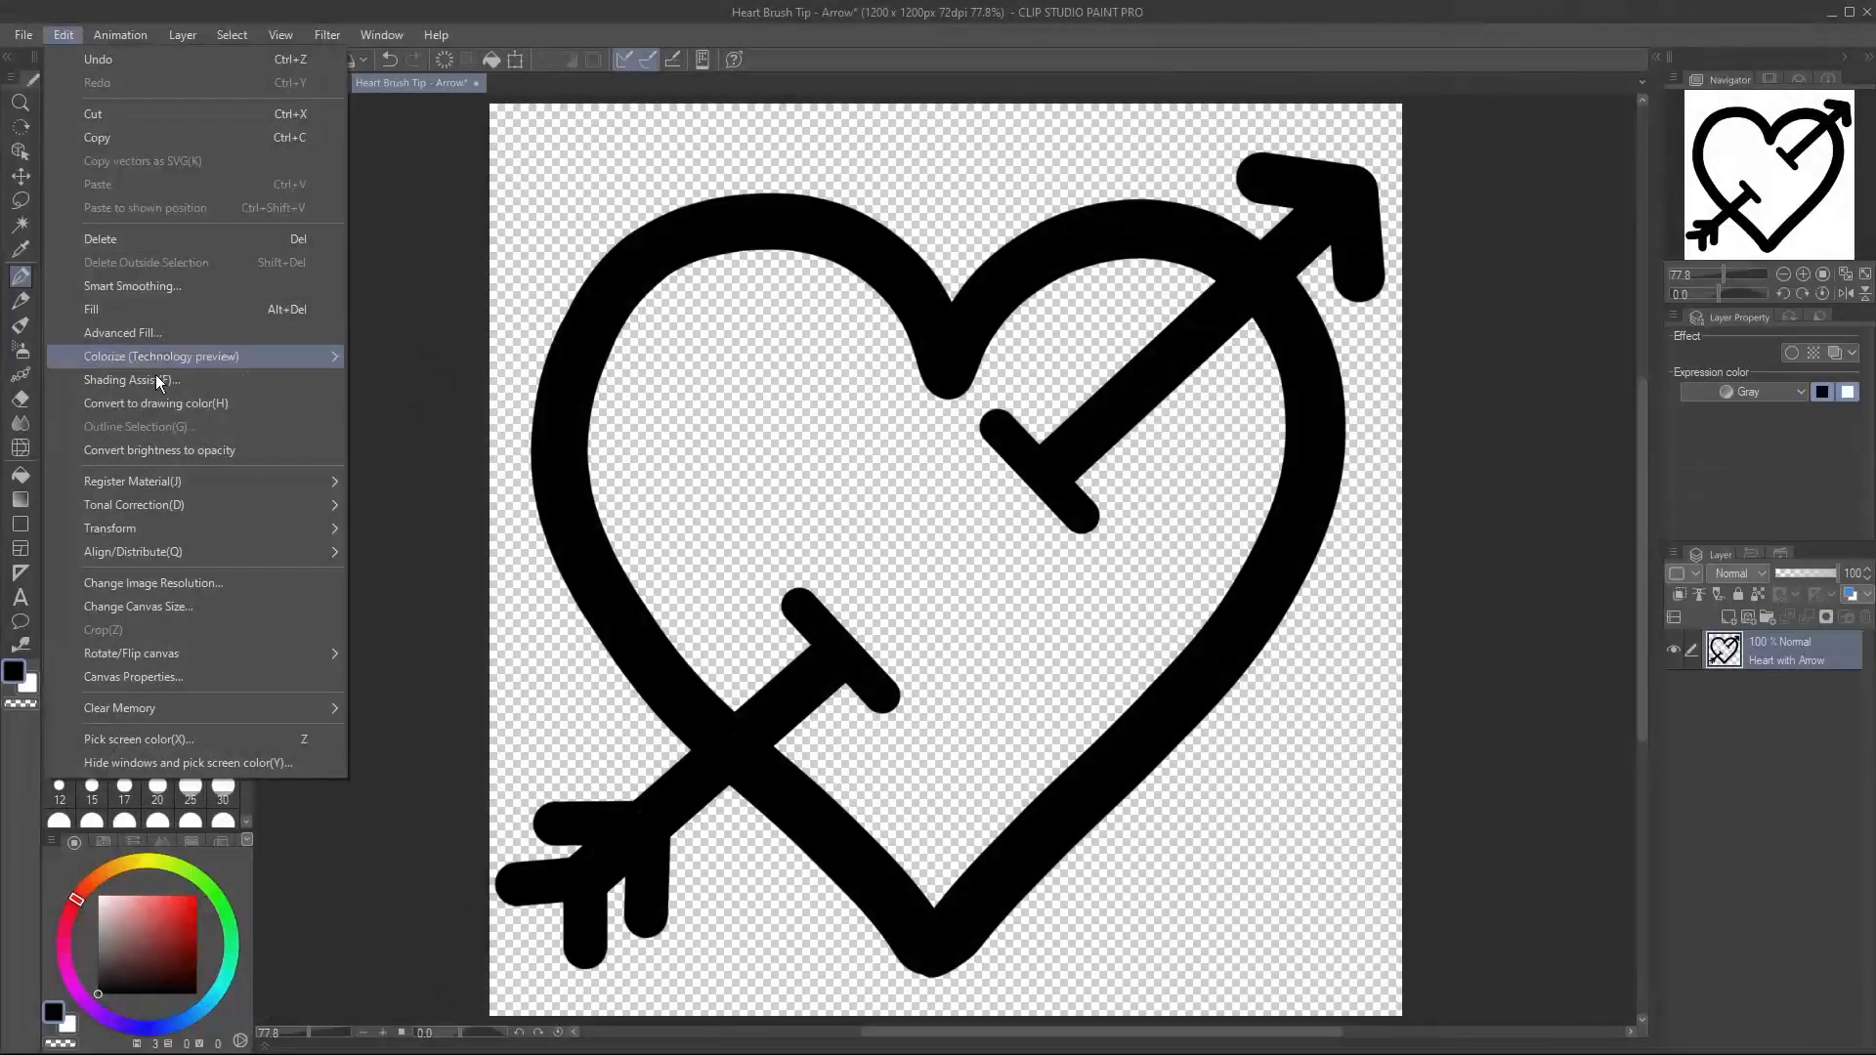
Register the Heart with Arrow layer as an image material with use for brush tip shape enabled.
mouse_move(201, 481)
click(399, 483)
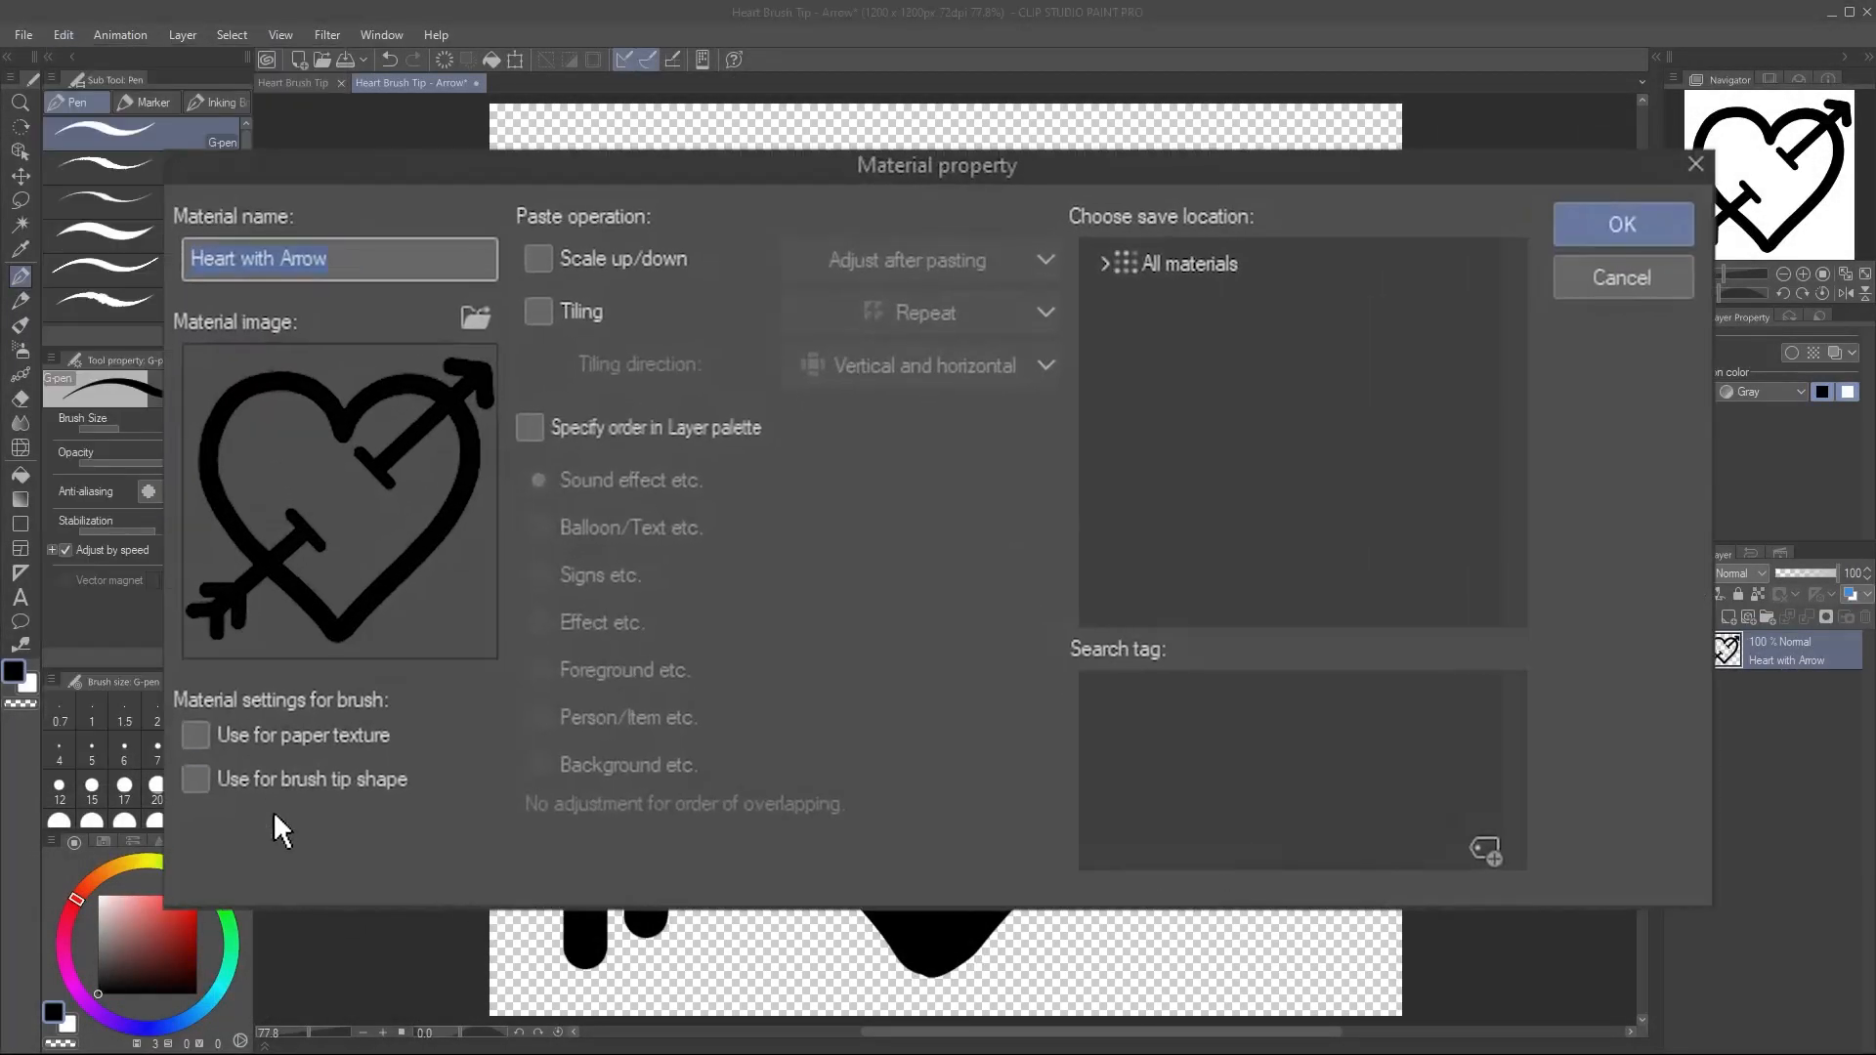
click(196, 779)
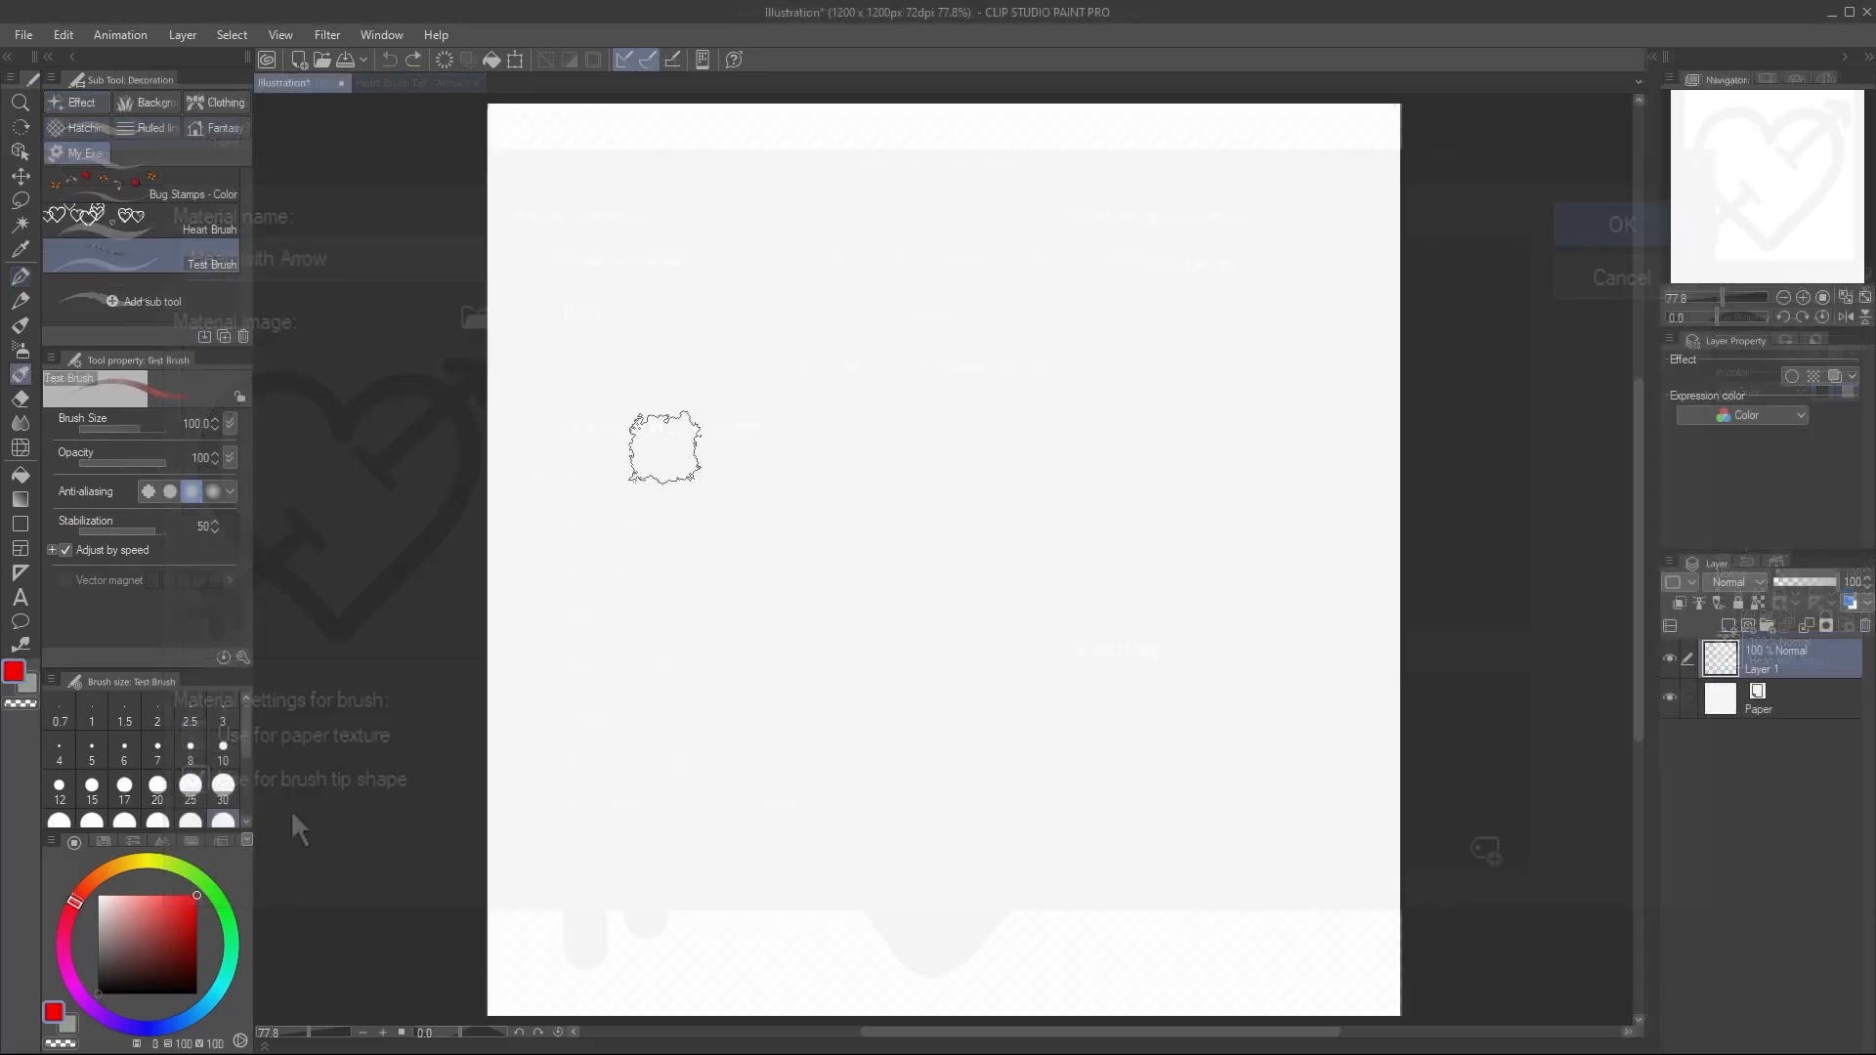
Paint red test strokes on the blank illustration with the Test Brush at size 100.
mouse_move(661, 444)
mouse_down()
mouse_move(884, 343)
mouse_move(845, 655)
mouse_move(862, 696)
mouse_up()
click(901, 817)
mouse_move(1016, 428)
mouse_down()
mouse_move(1202, 352)
mouse_move(1035, 657)
mouse_move(1038, 698)
mouse_up()
click(1038, 801)
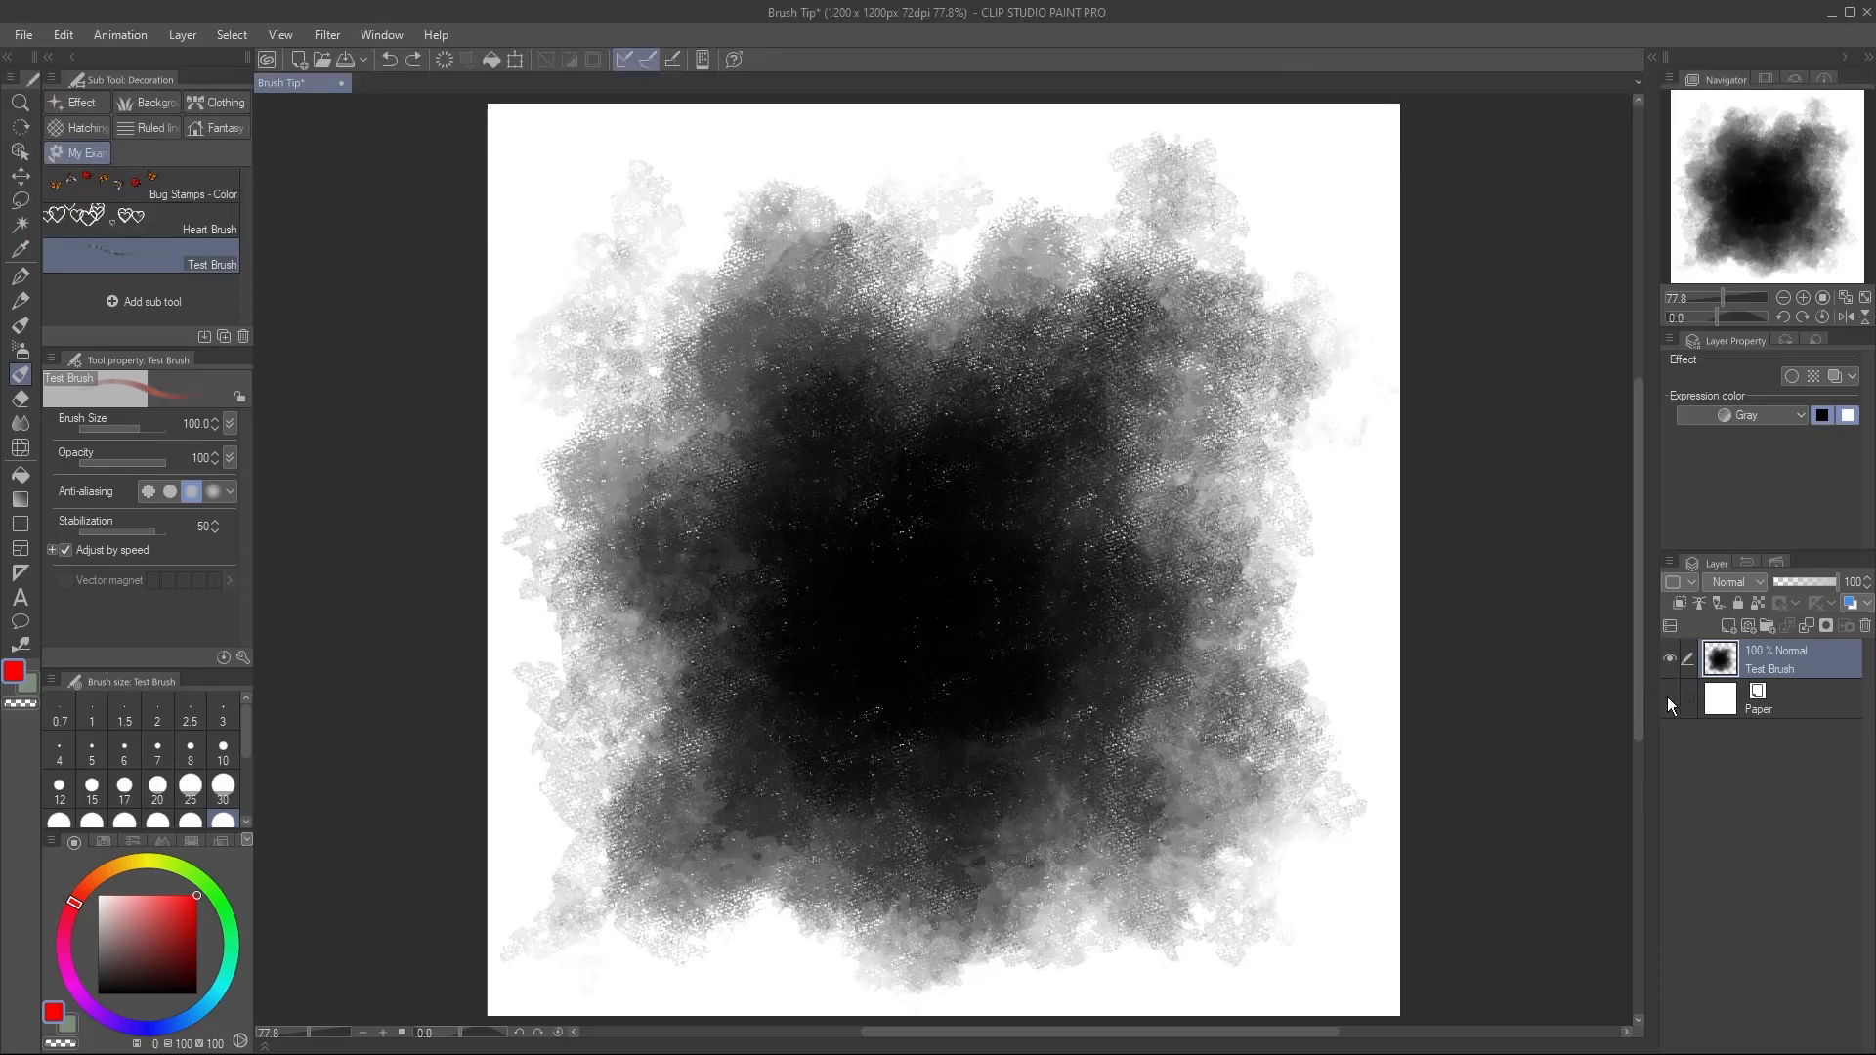
Hide the Paper layer and convert the Test Brush layer's brightness to opacity.
click(1670, 698)
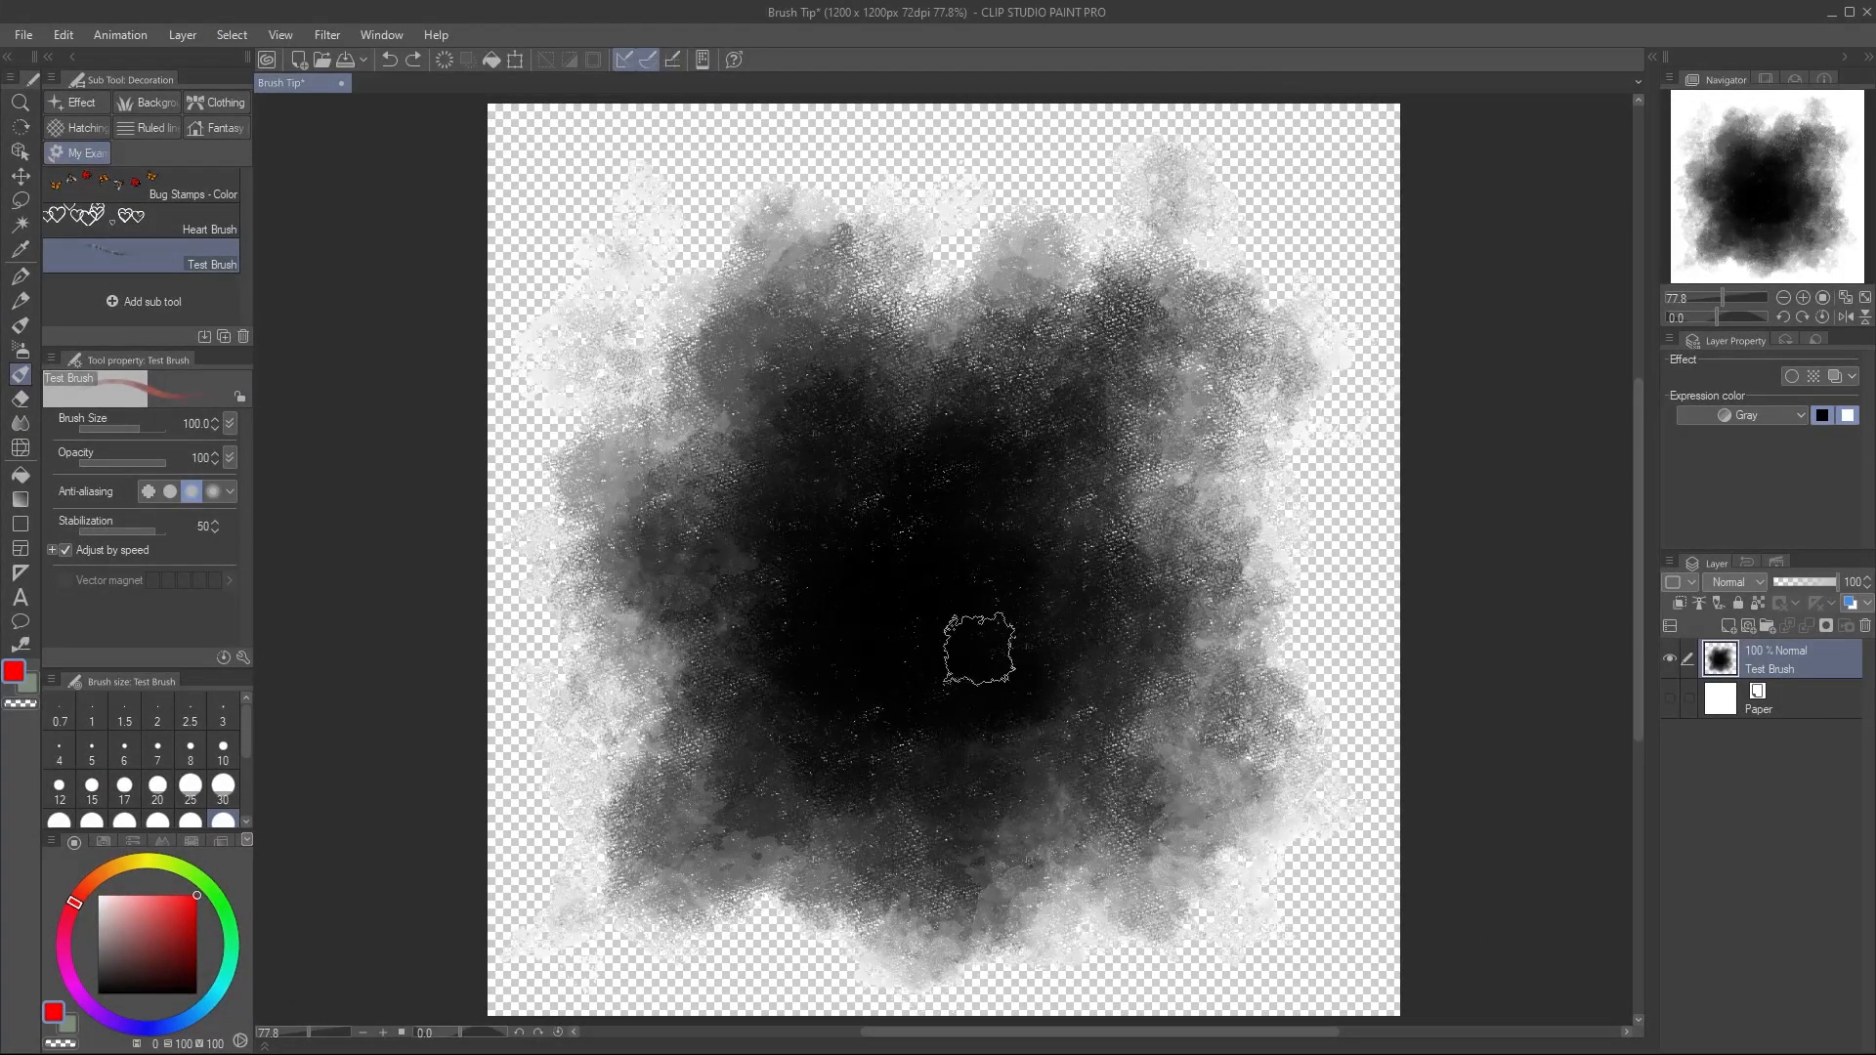
click(66, 35)
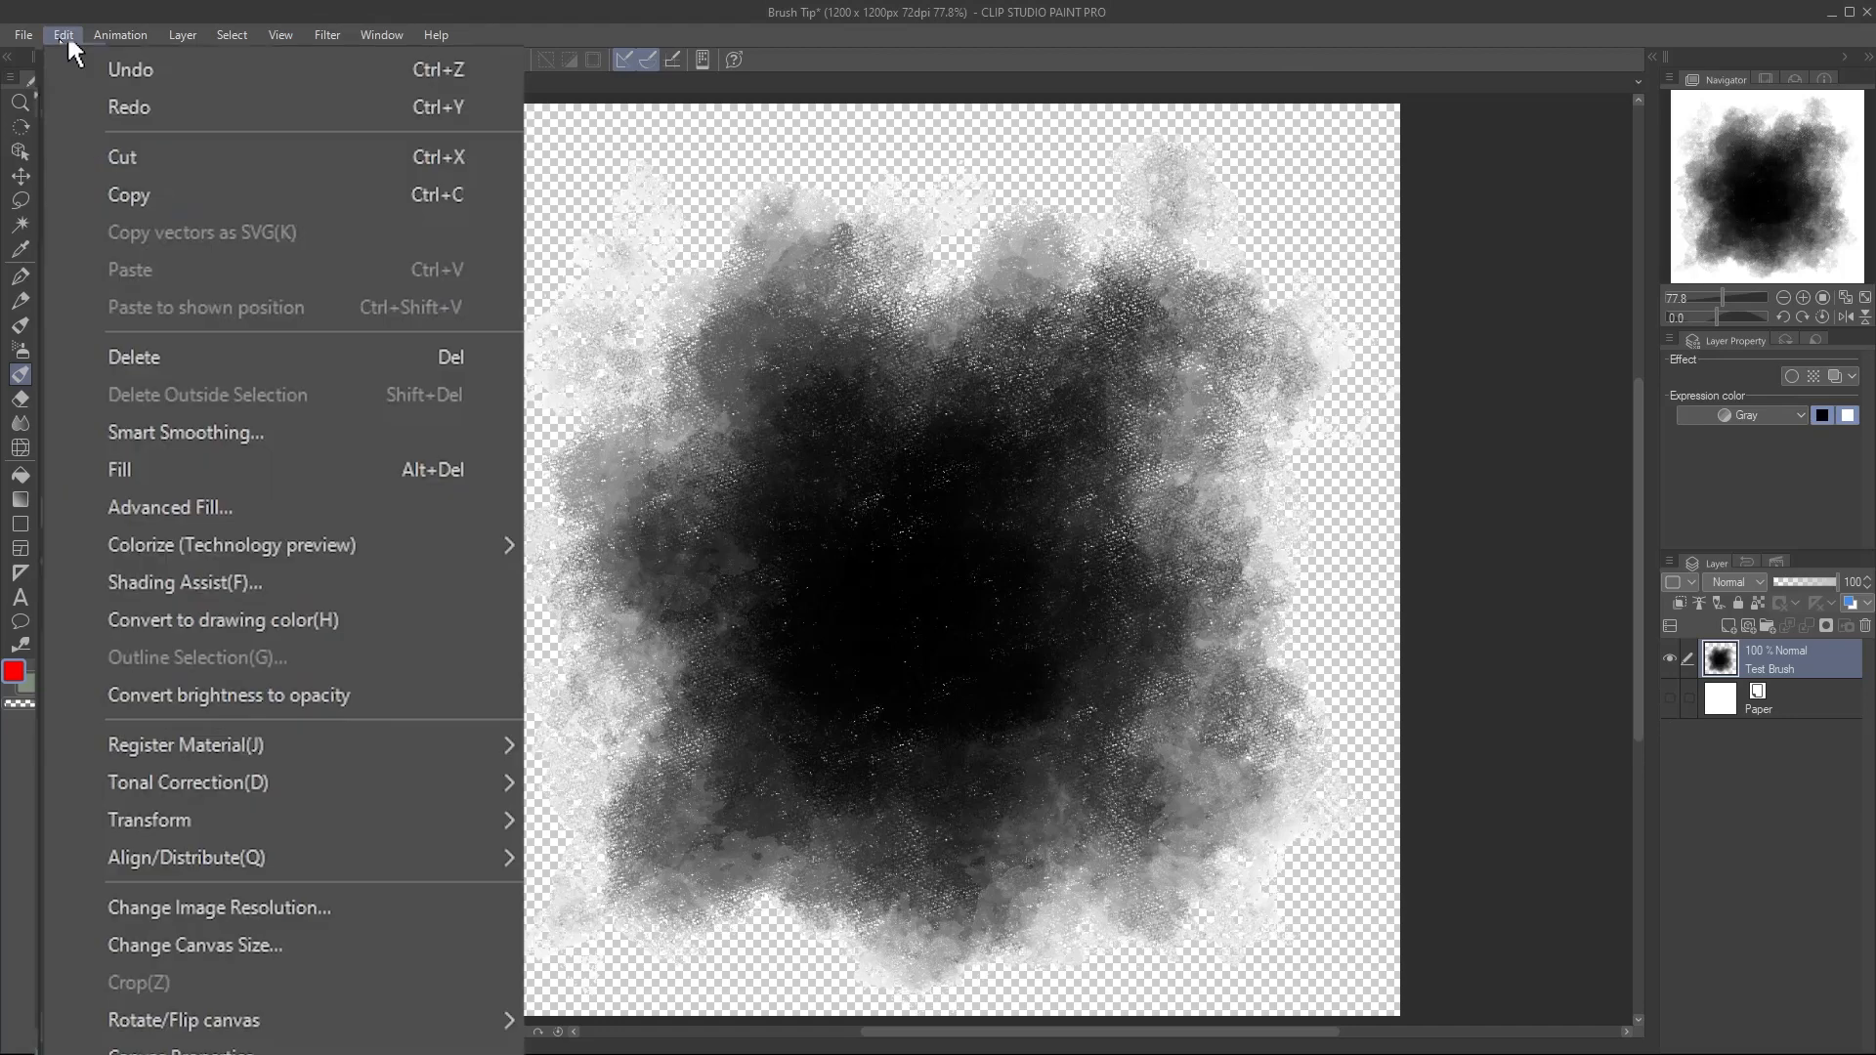
click(225, 688)
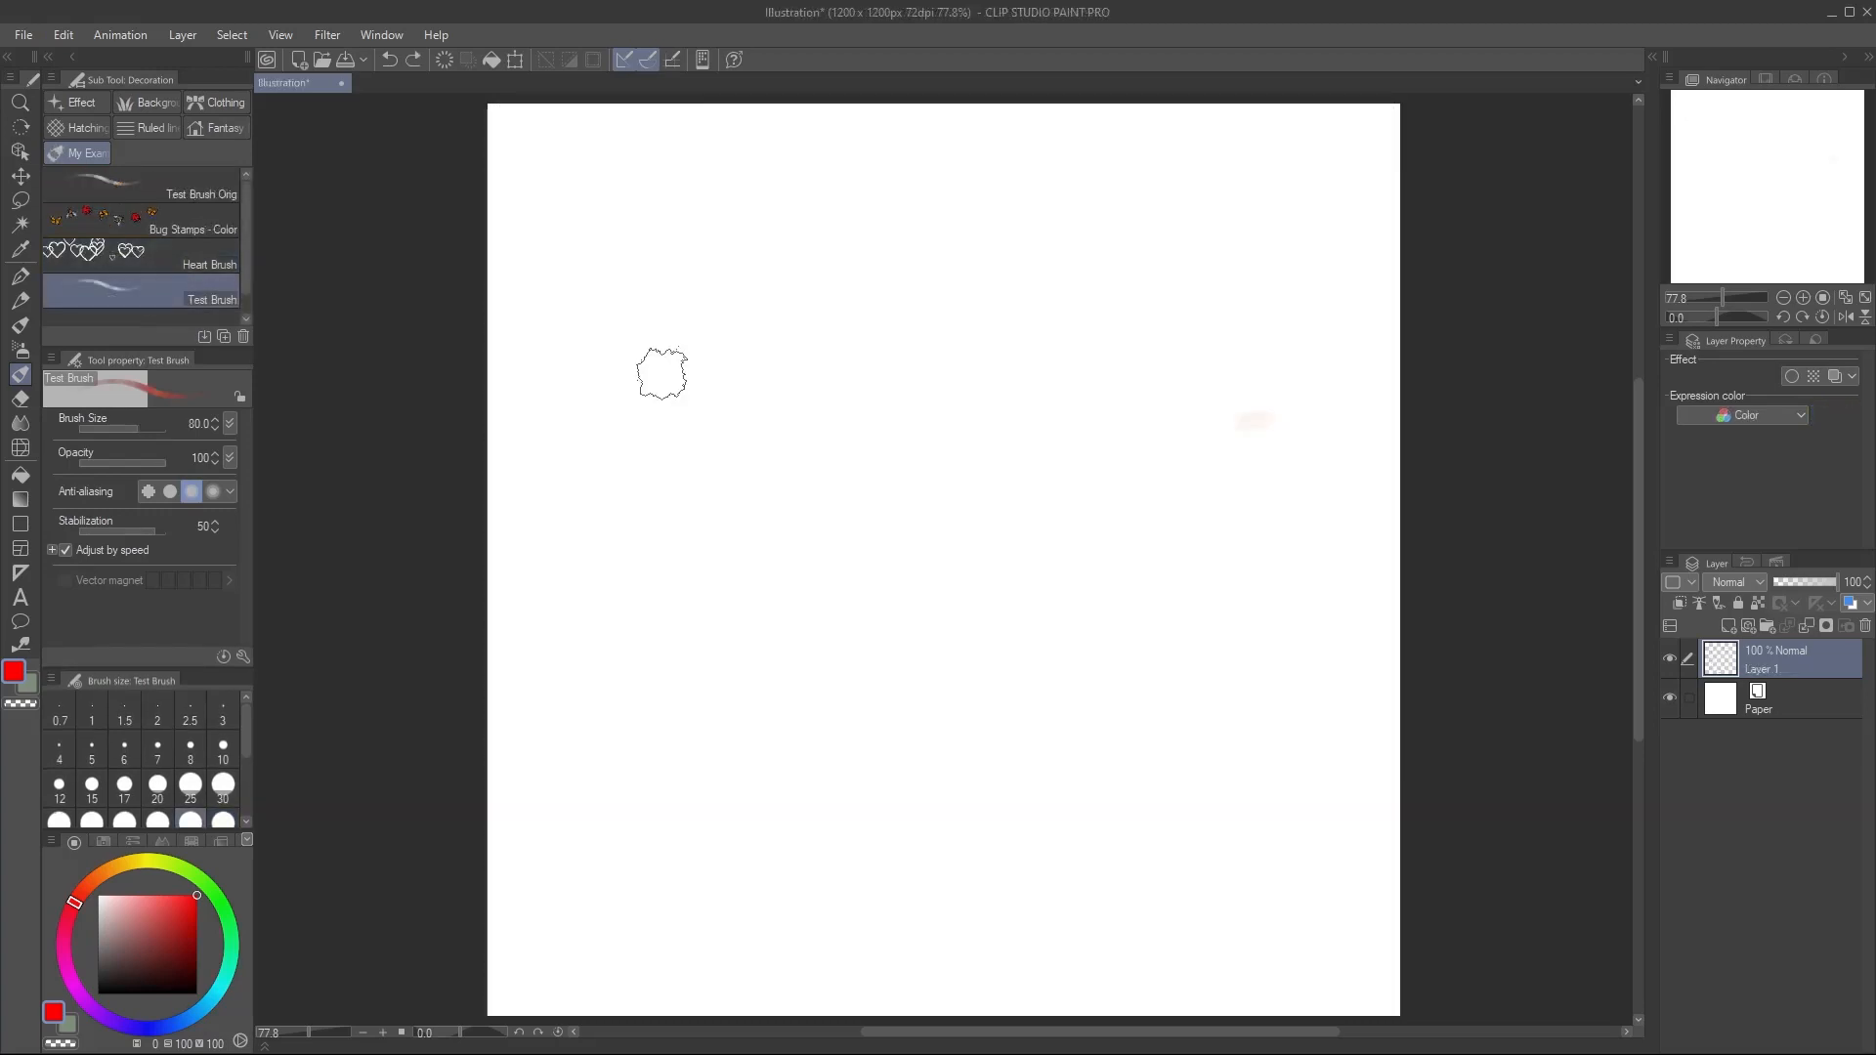
Paint a winding test stroke with the Test Brush at size 80 and open the brush's detailed settings.
mouse_move(653, 371)
mouse_down()
mouse_move(958, 343)
mouse_move(772, 435)
mouse_move(653, 559)
mouse_move(913, 587)
mouse_move(834, 731)
mouse_move(624, 720)
mouse_move(791, 675)
mouse_move(800, 746)
mouse_up()
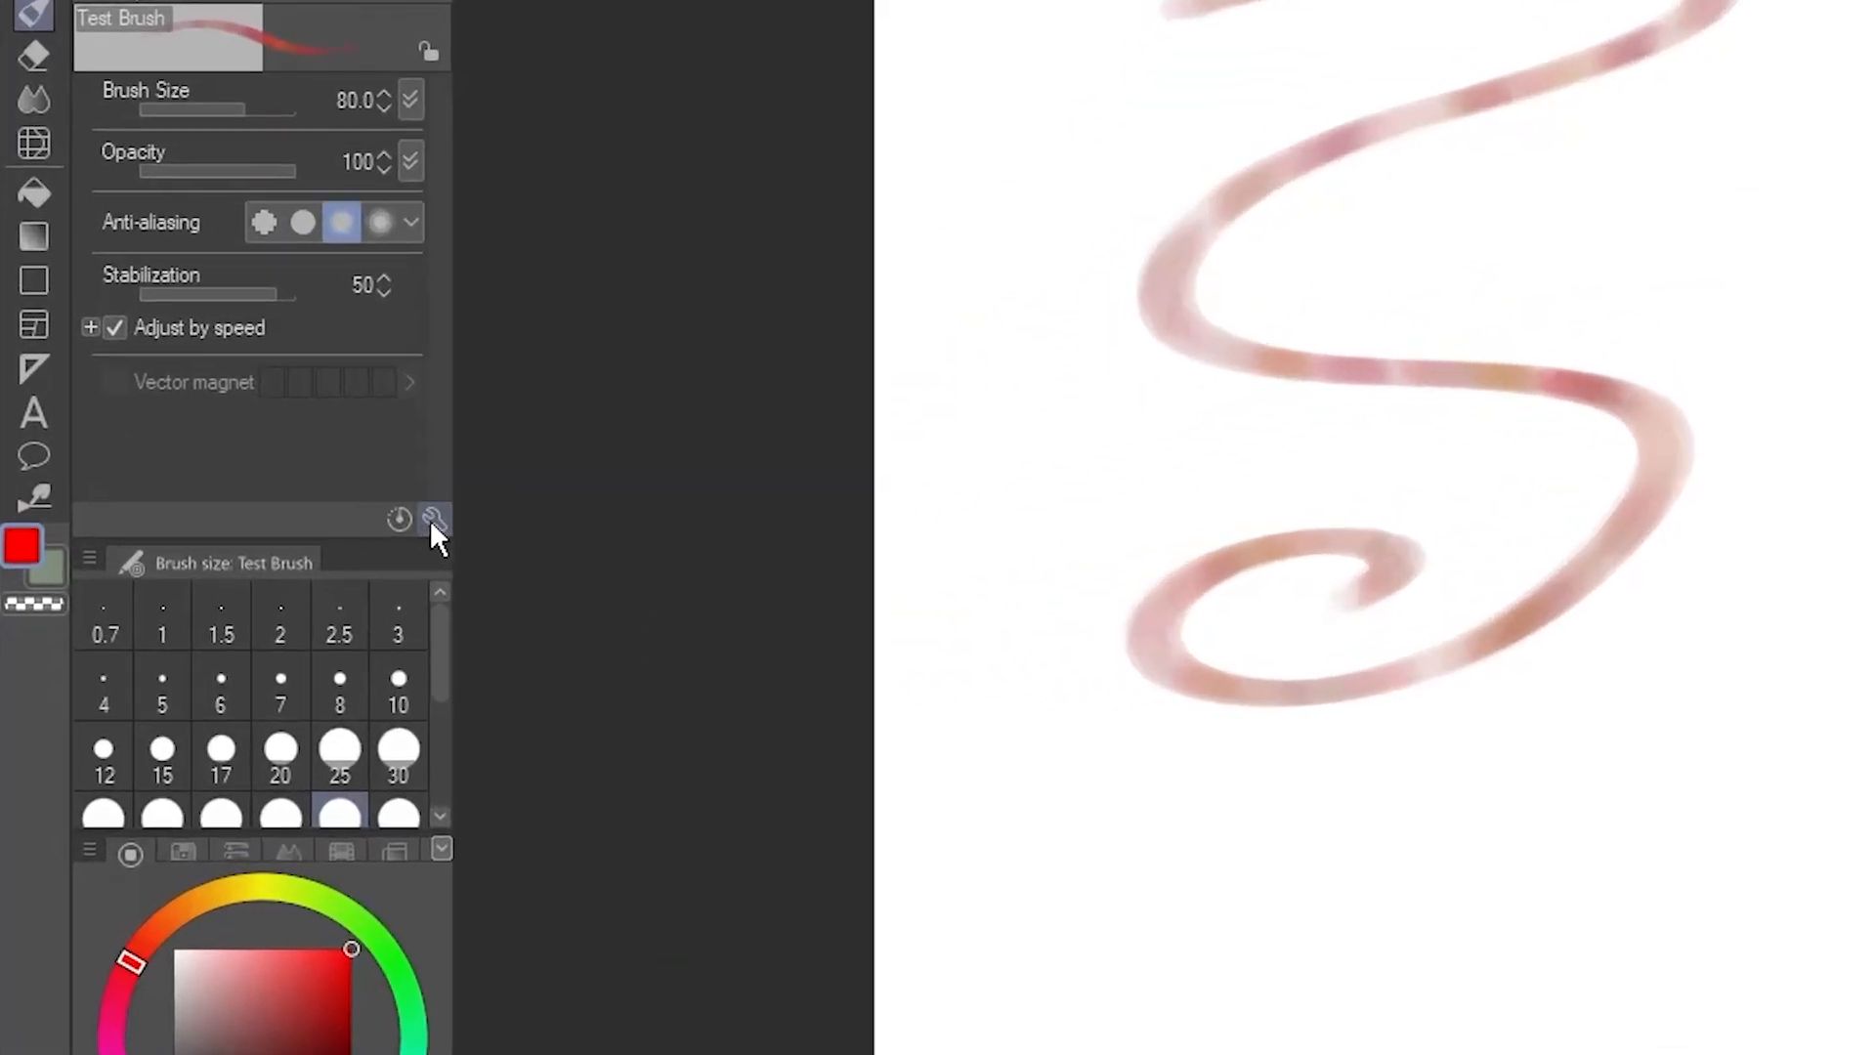
click(432, 520)
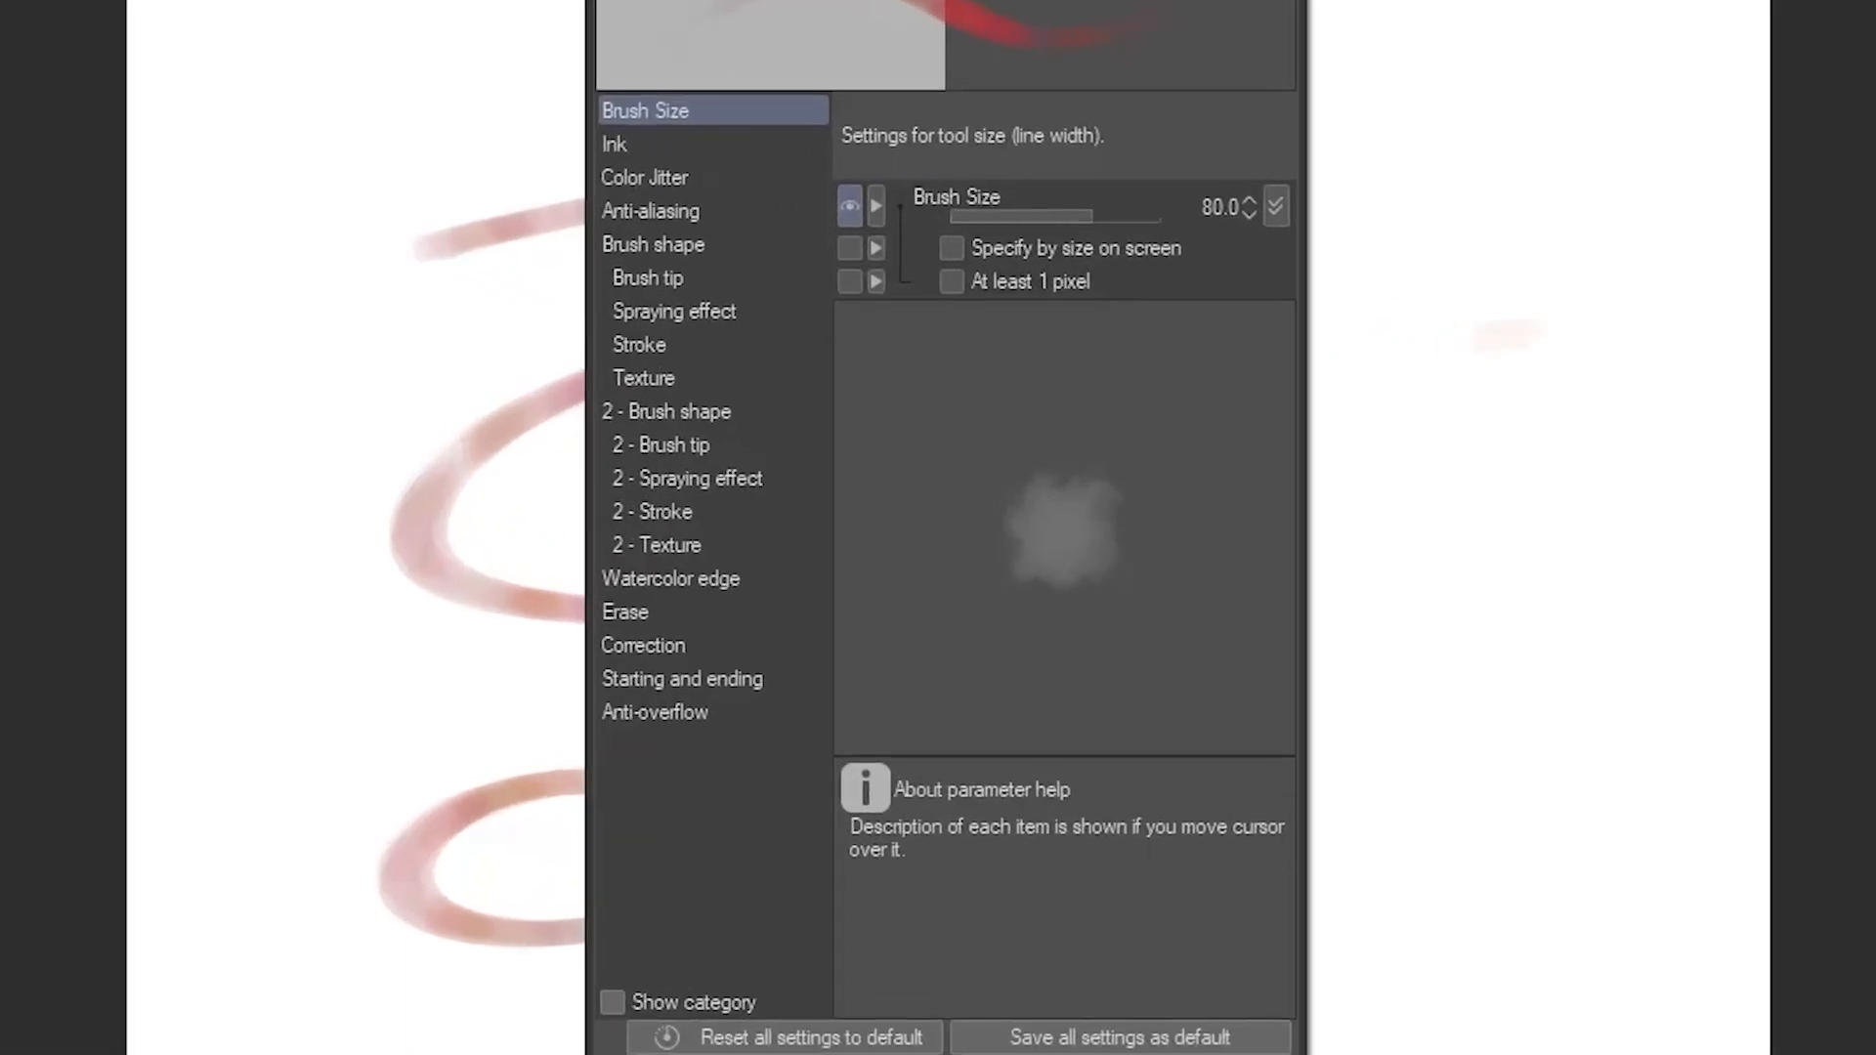
Remove pen pressure and random dynamics from the Test Brush's ink opacity and set its blending mode to Normal.
click(665, 142)
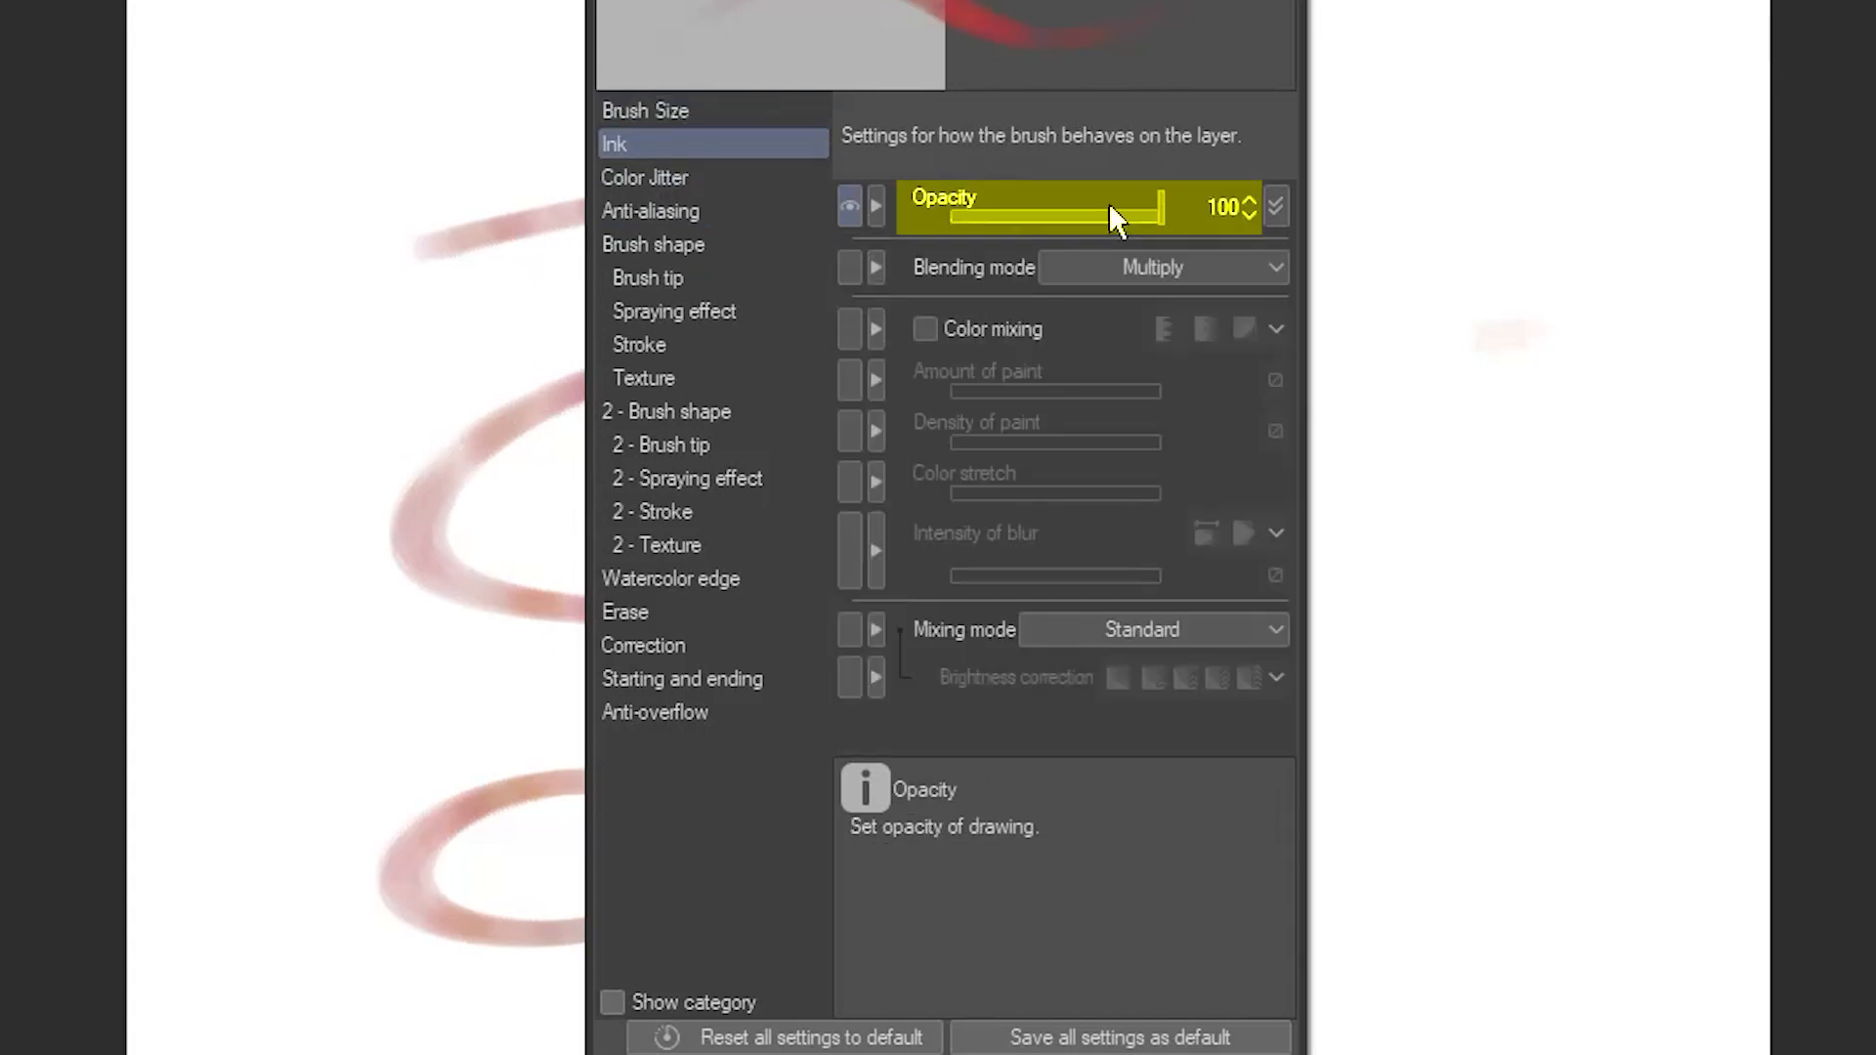
click(1276, 207)
click(1275, 298)
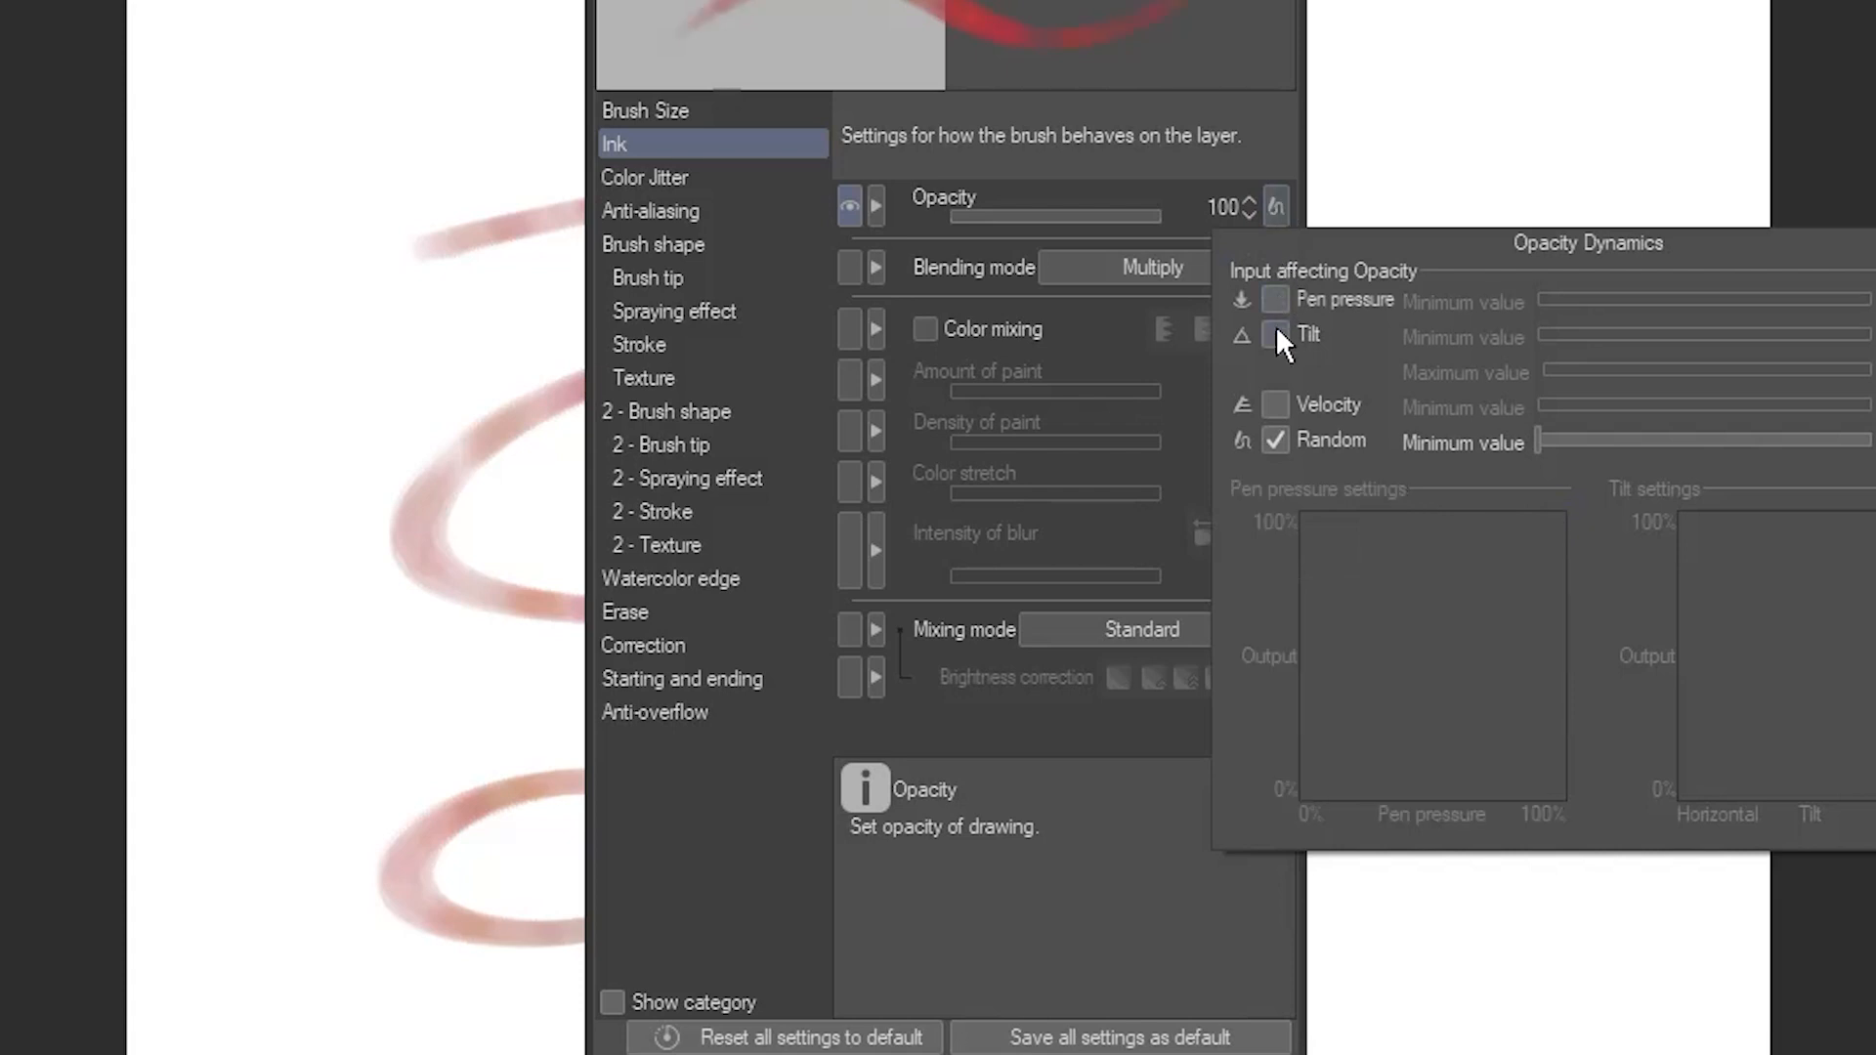
click(1274, 440)
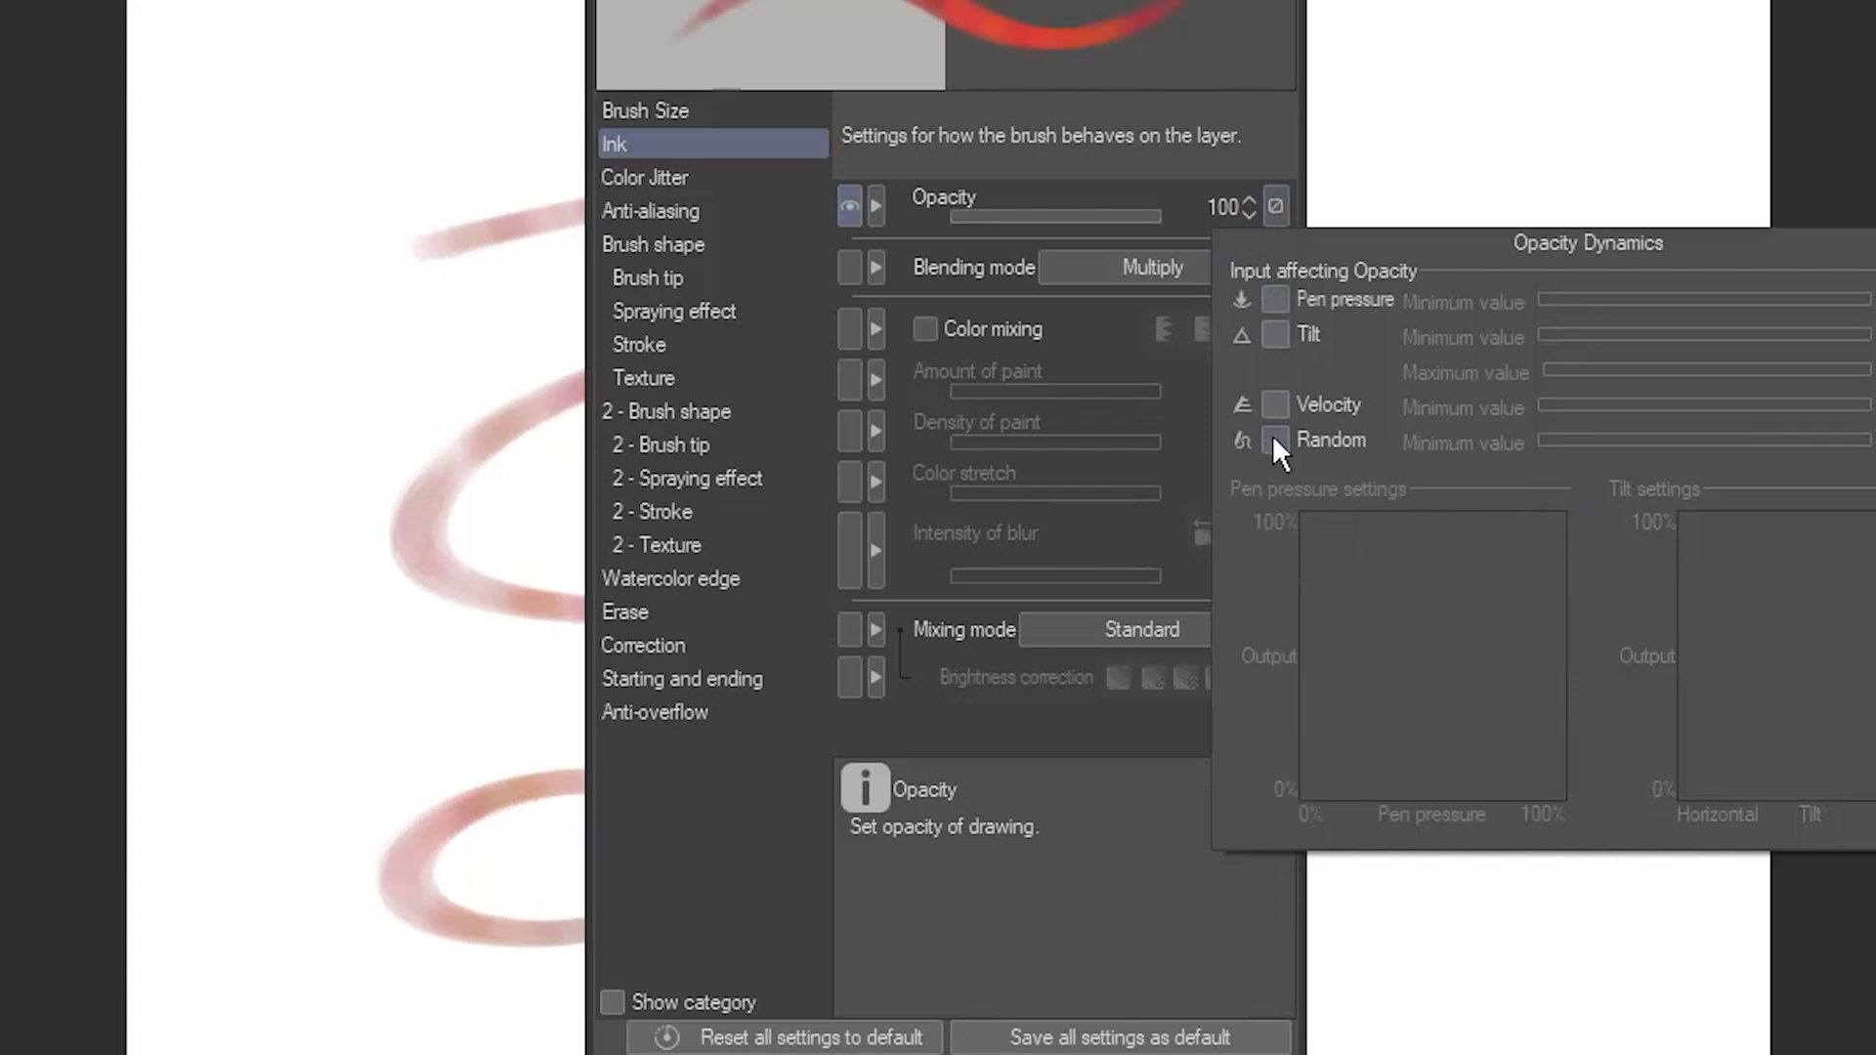
click(1277, 209)
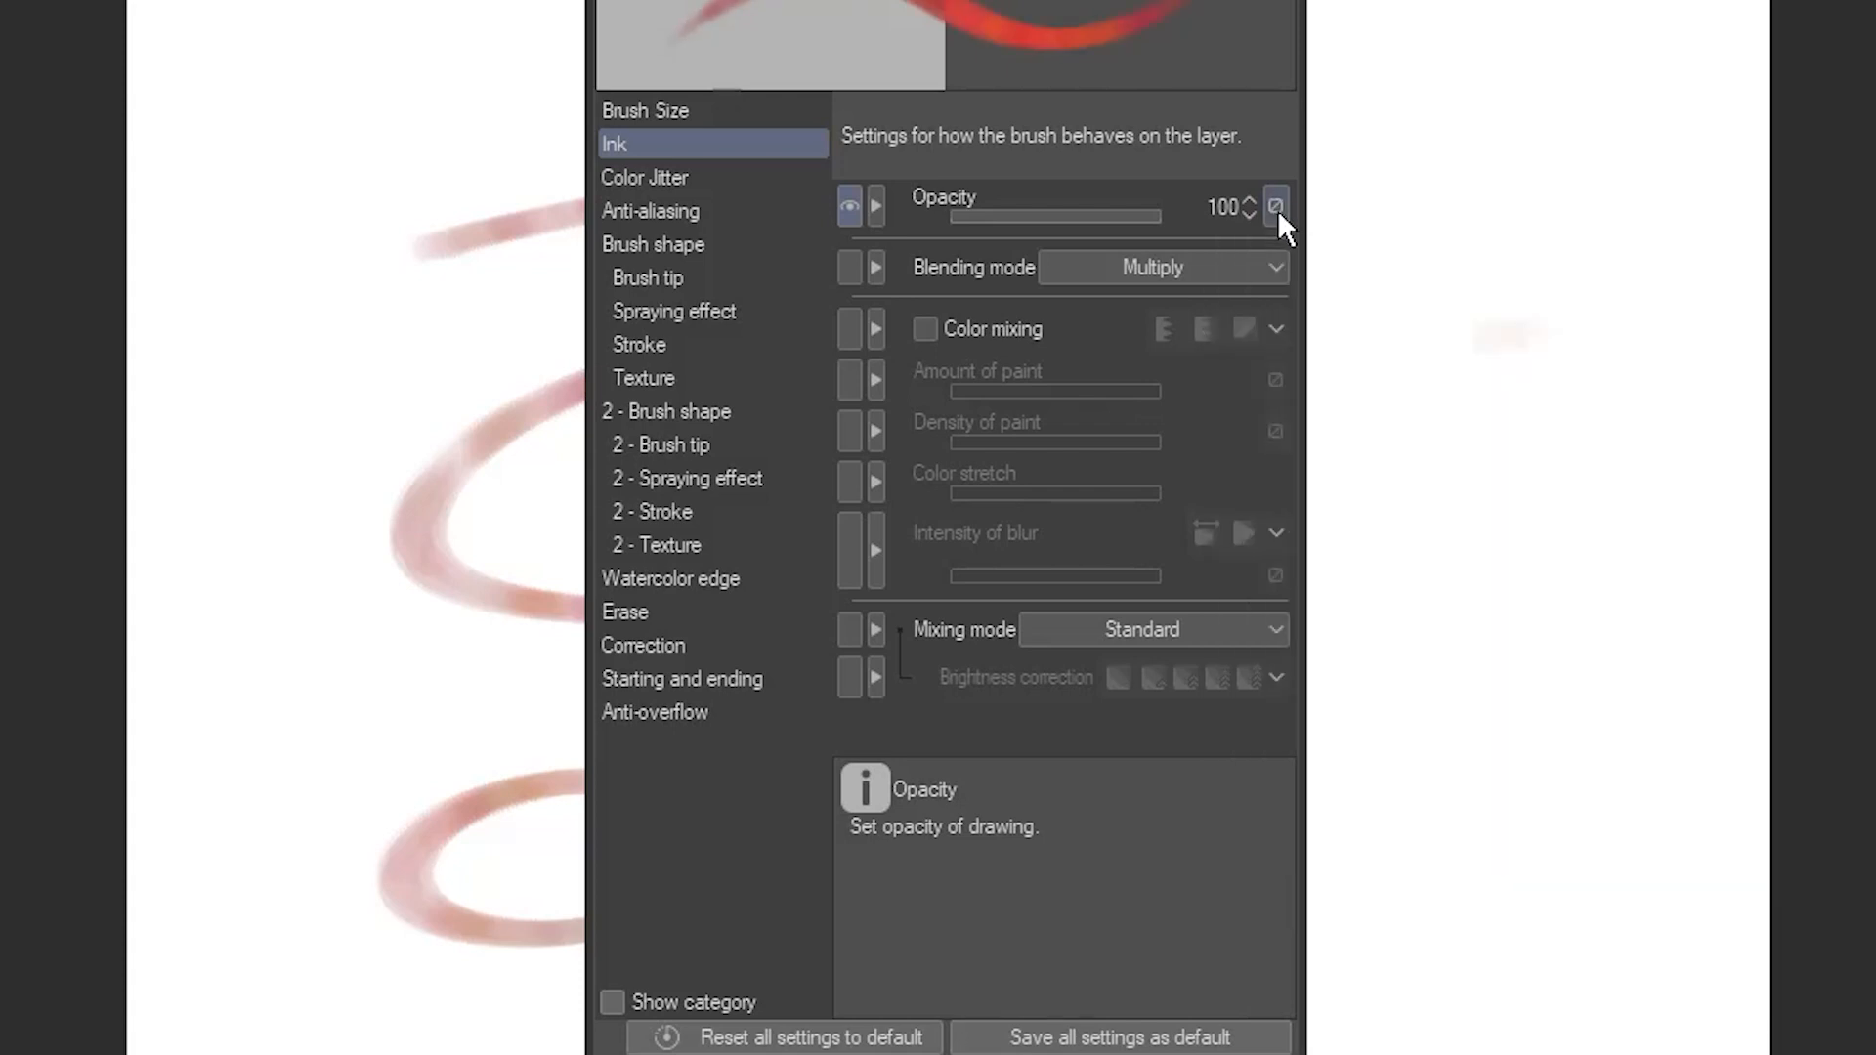
click(1268, 273)
click(1104, 303)
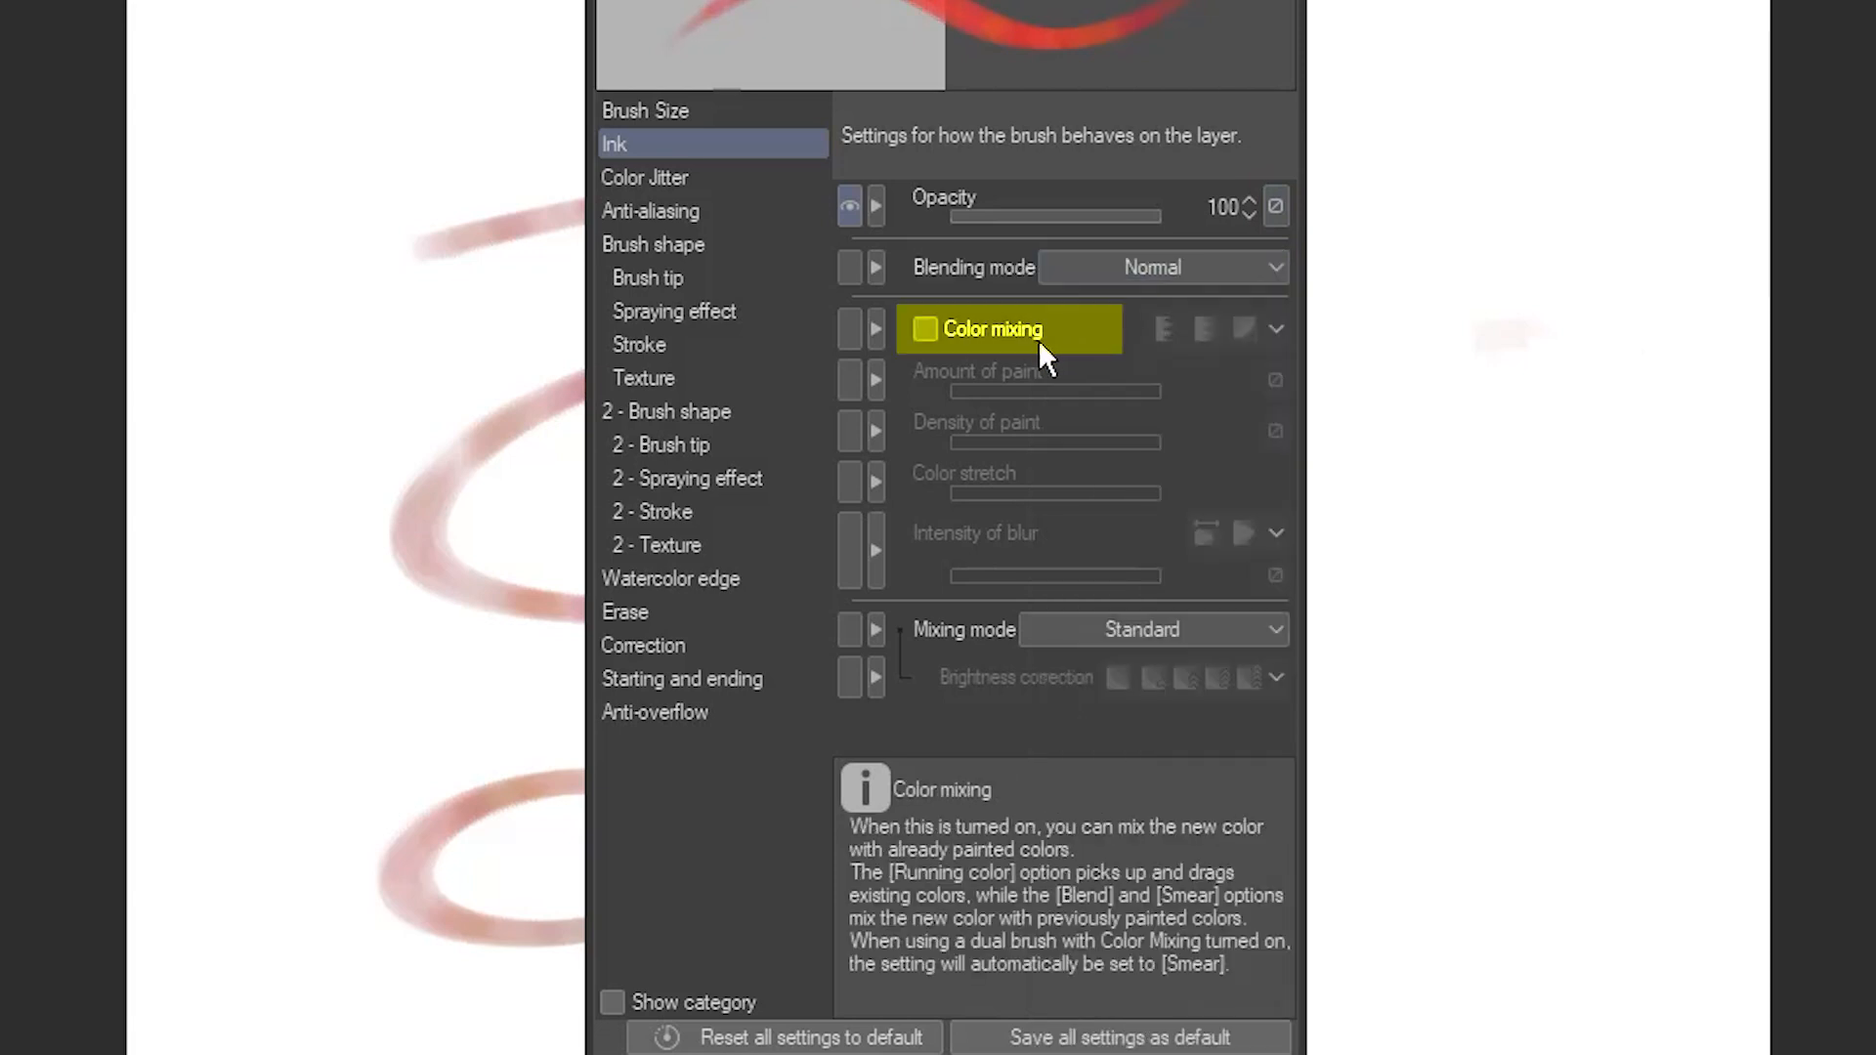
Disable both the brush tip color change and the per-stroke color randomization in the brush's color jitter settings.
click(685, 177)
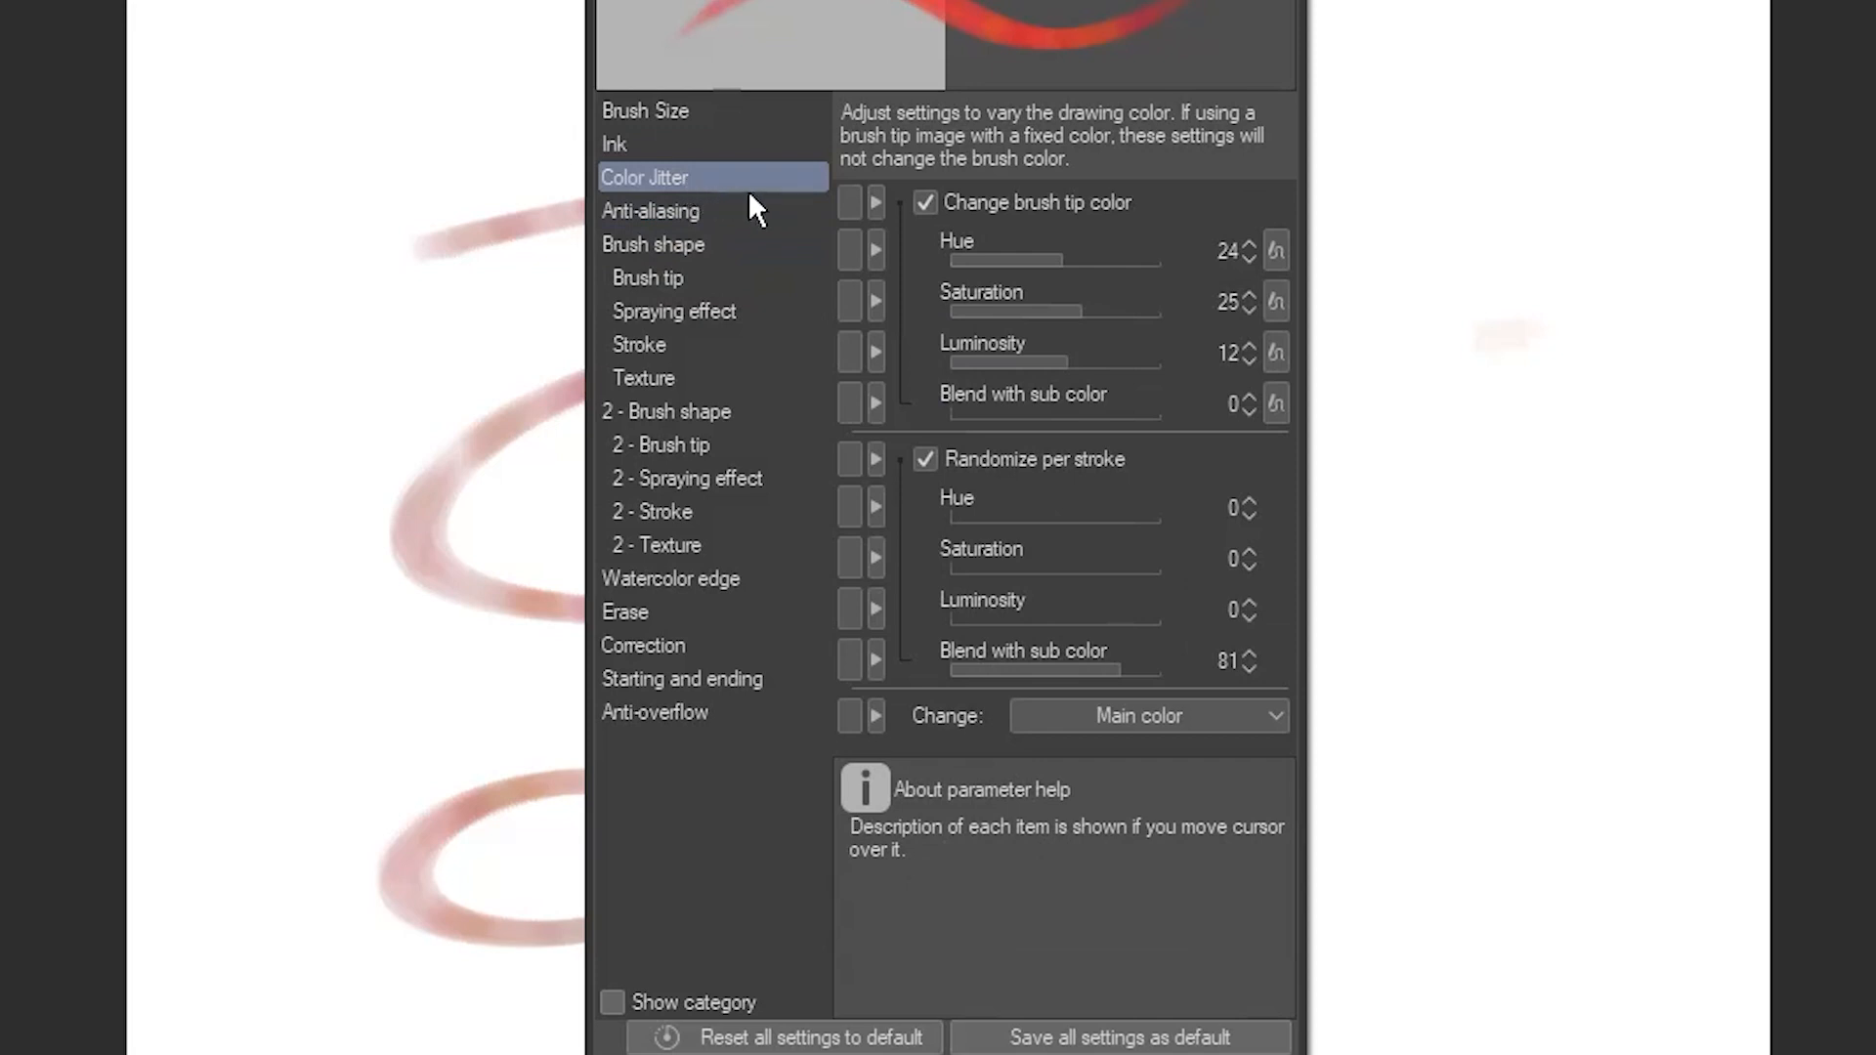
click(927, 204)
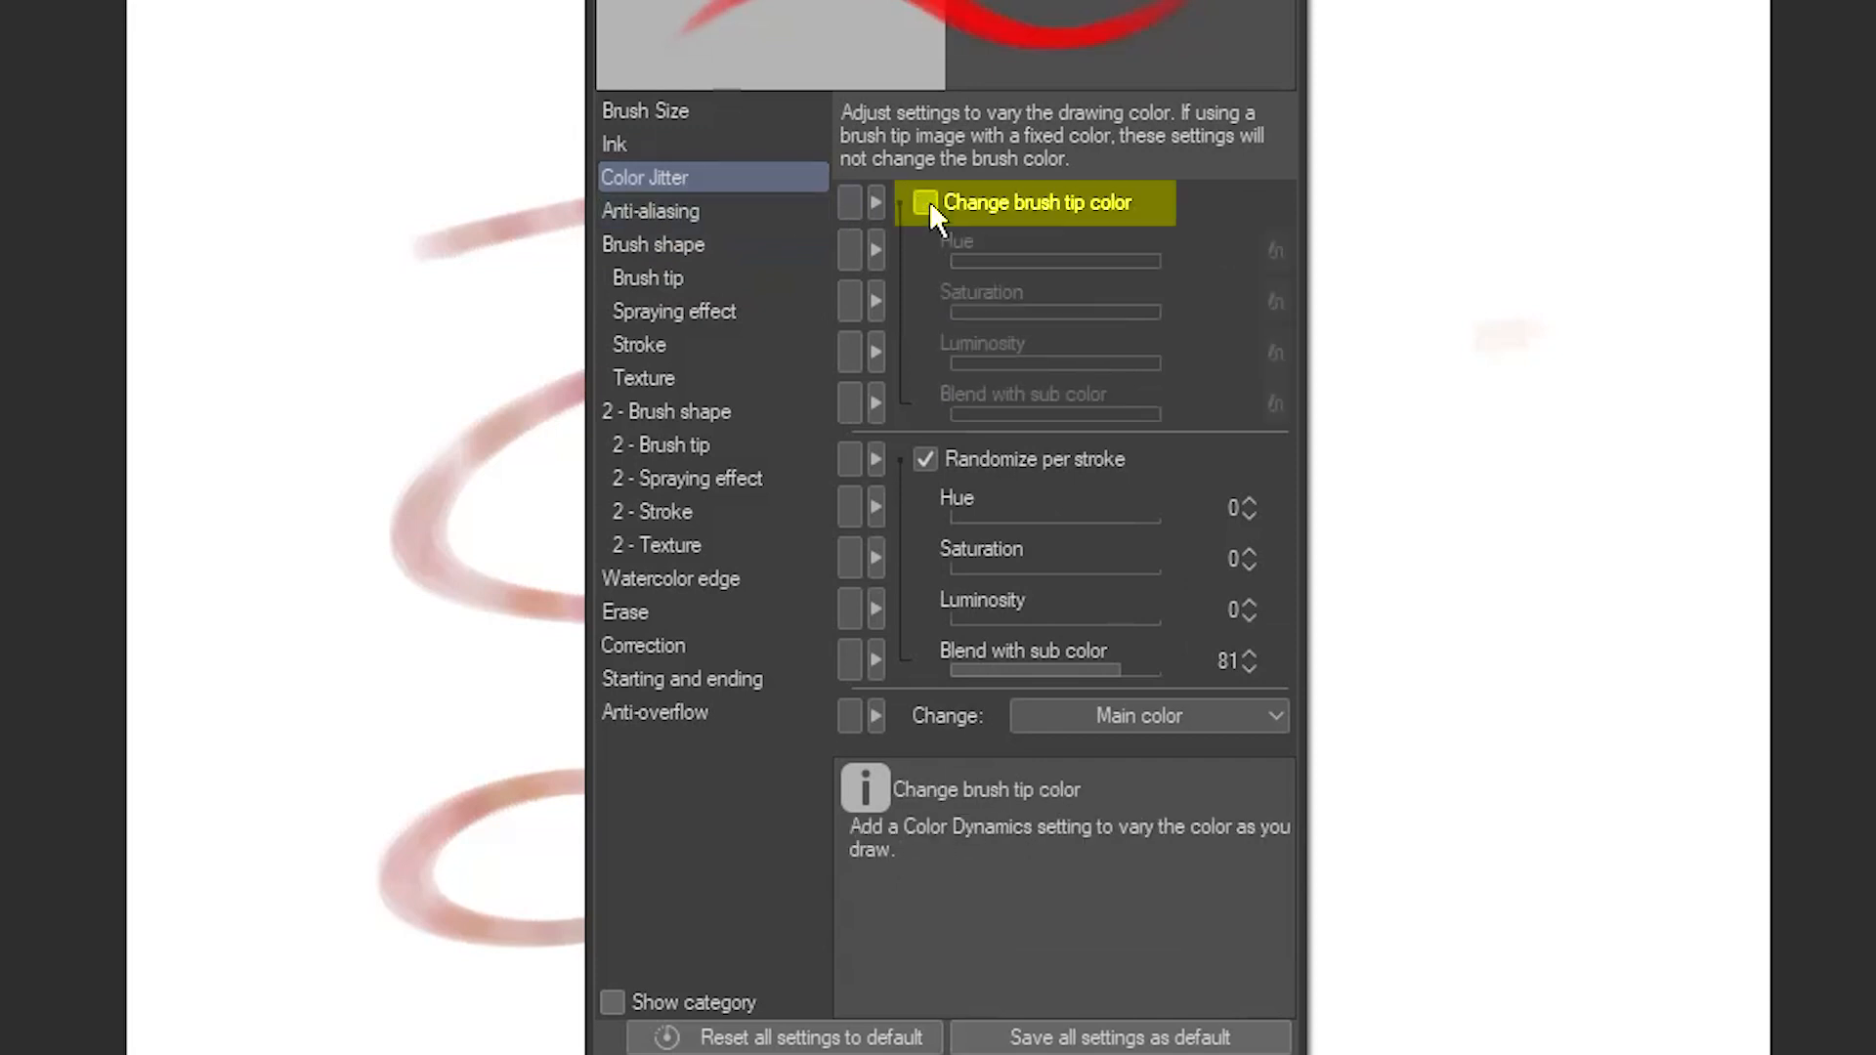
click(925, 455)
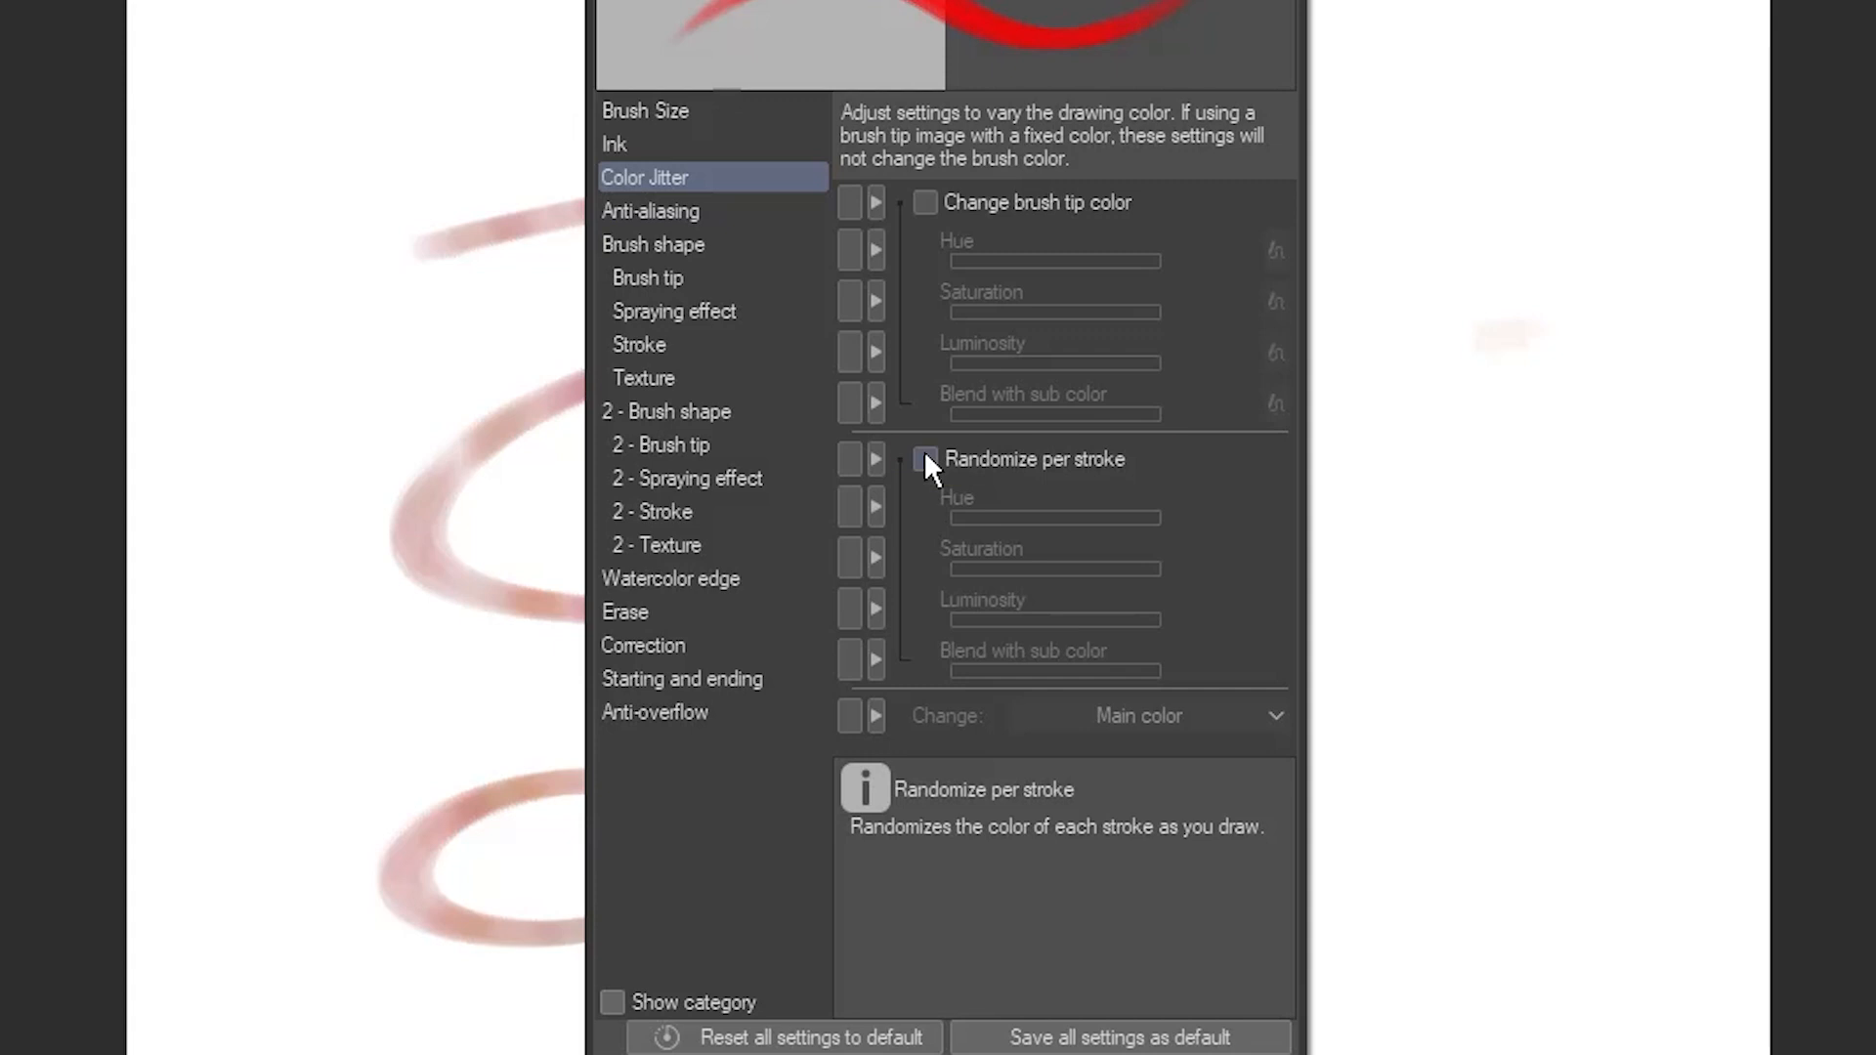
Set the brush tip's density to 100 and remove its pen pressure and random dynamics.
click(714, 282)
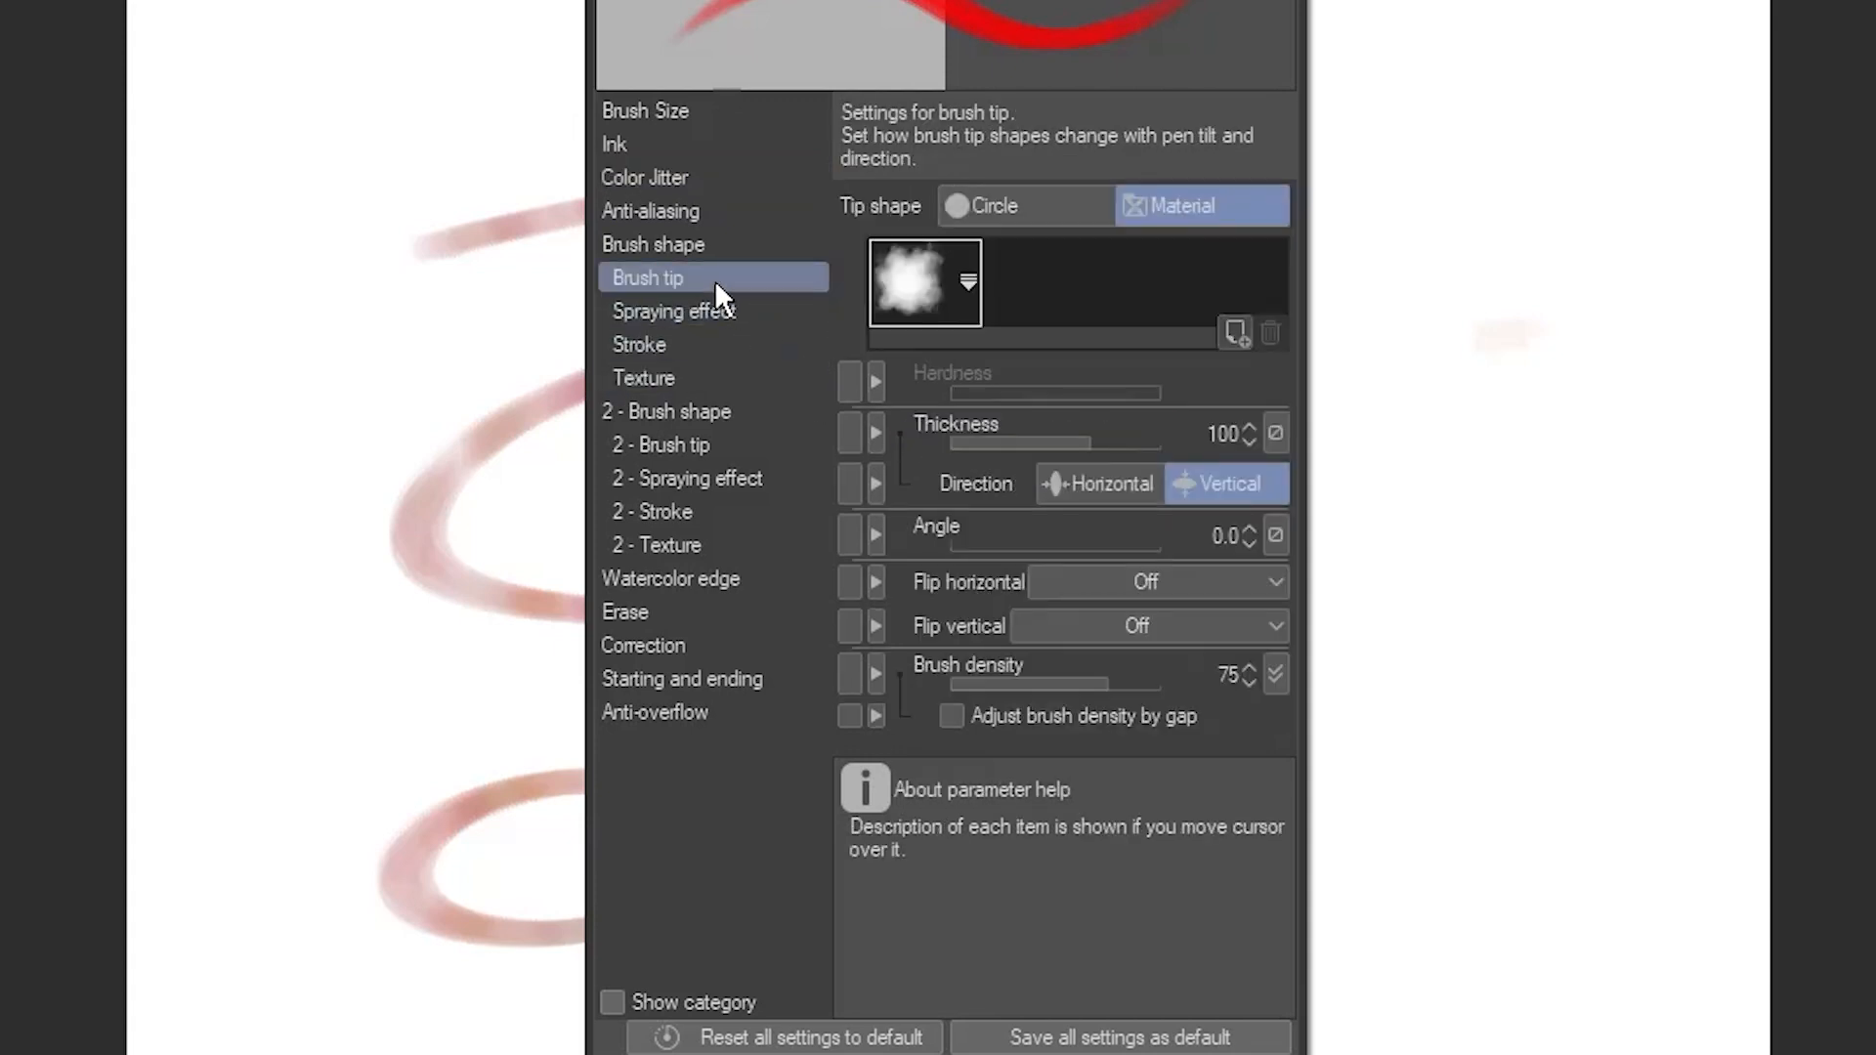
drag(1108, 688, 1171, 689)
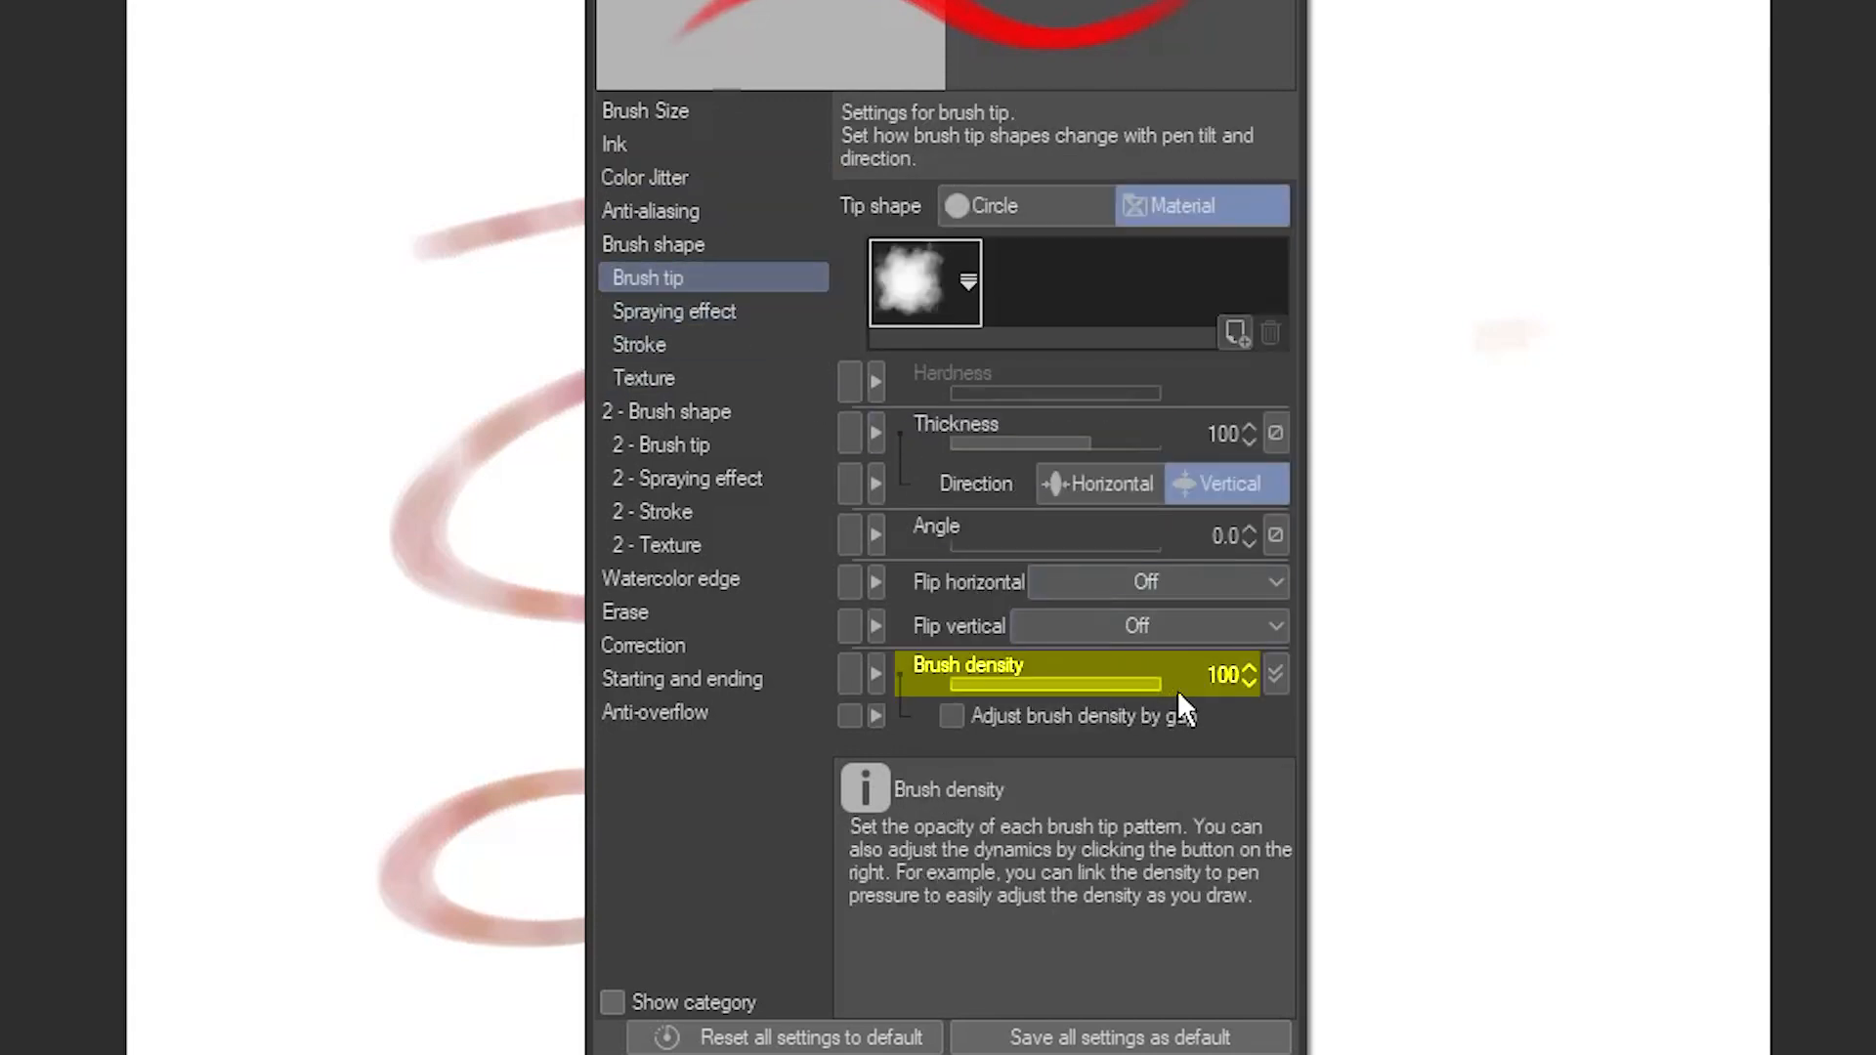
click(1275, 674)
click(1272, 766)
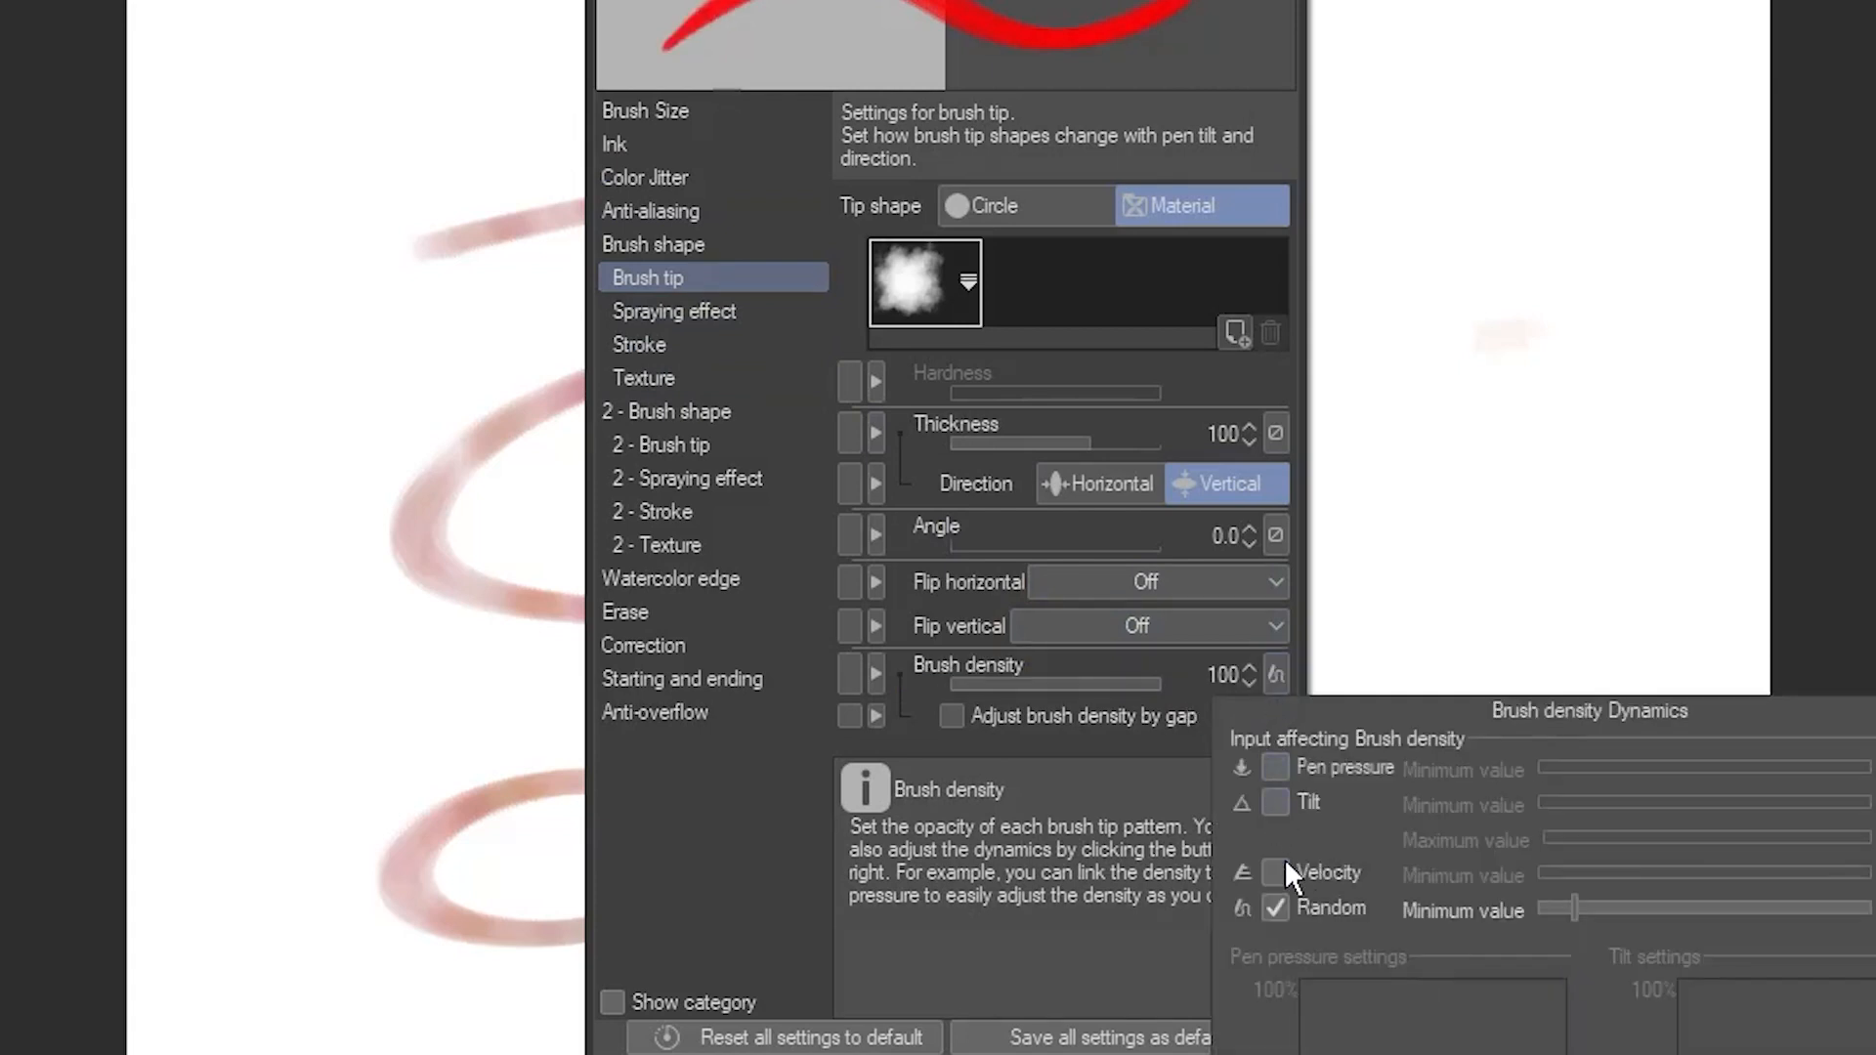
click(1280, 906)
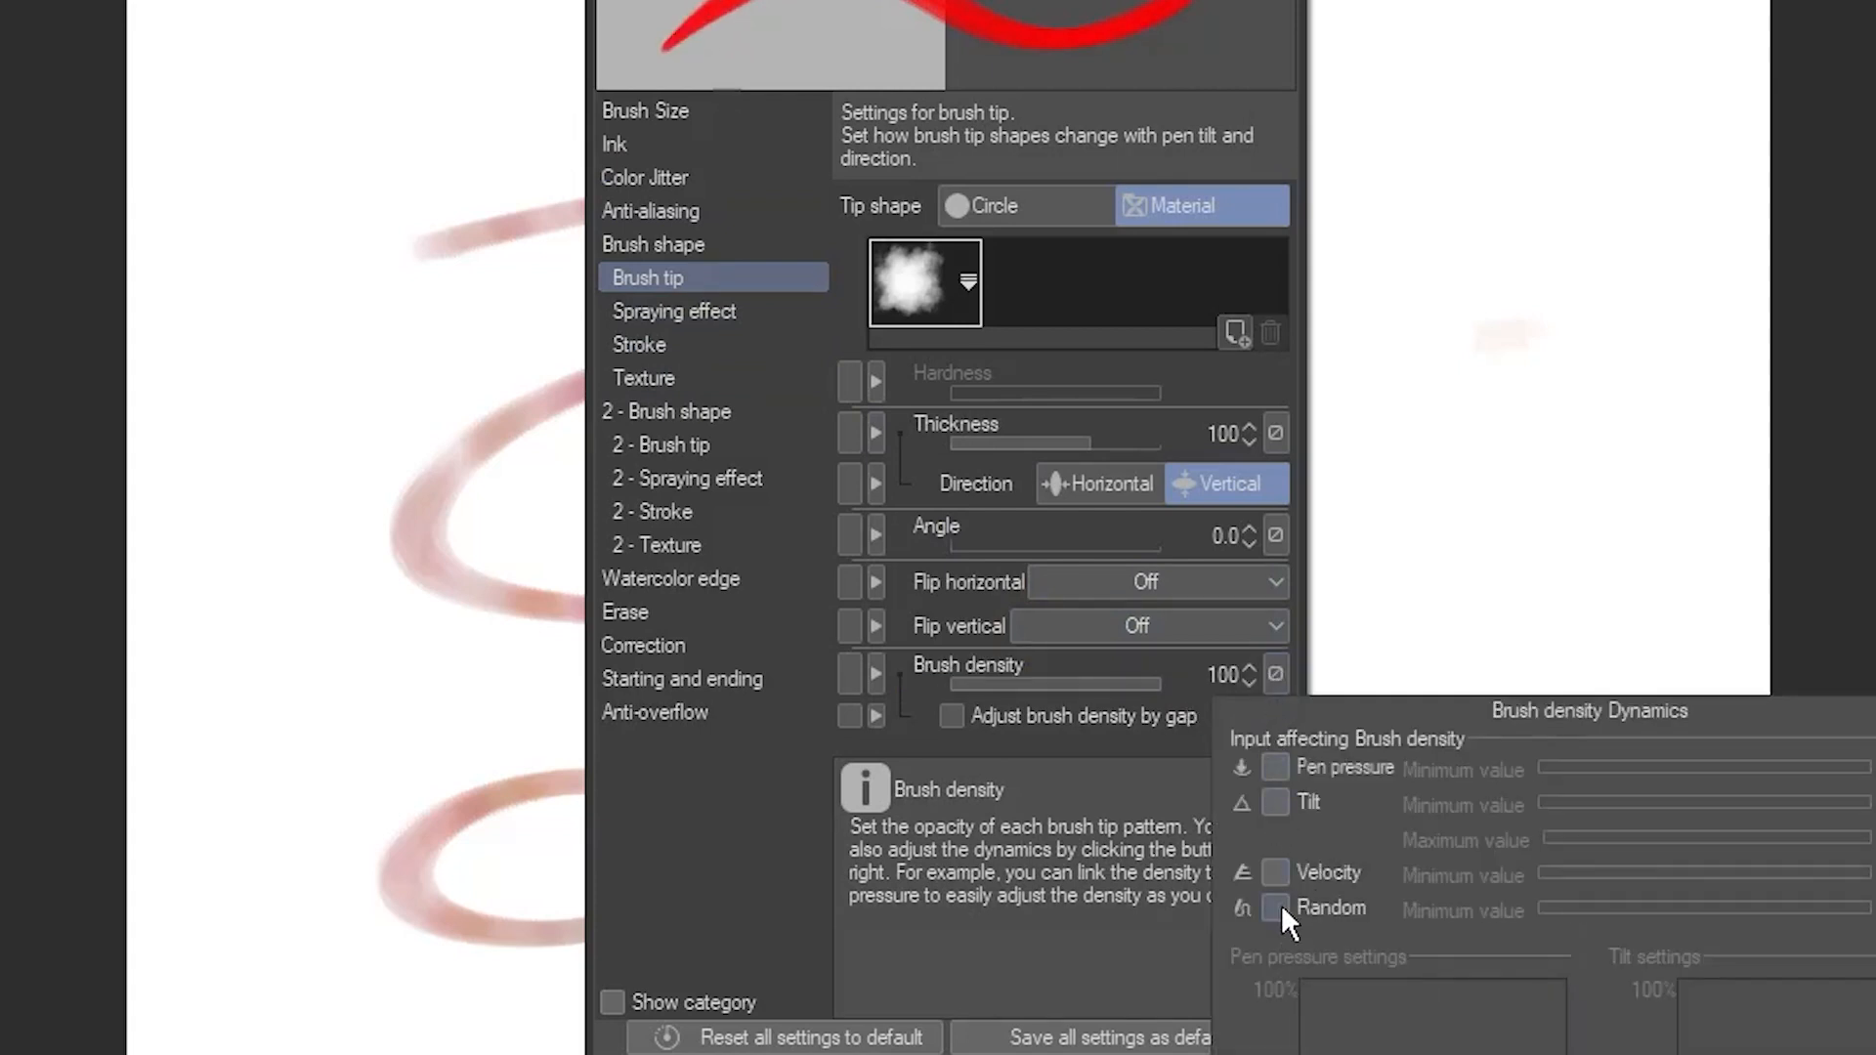
click(1276, 676)
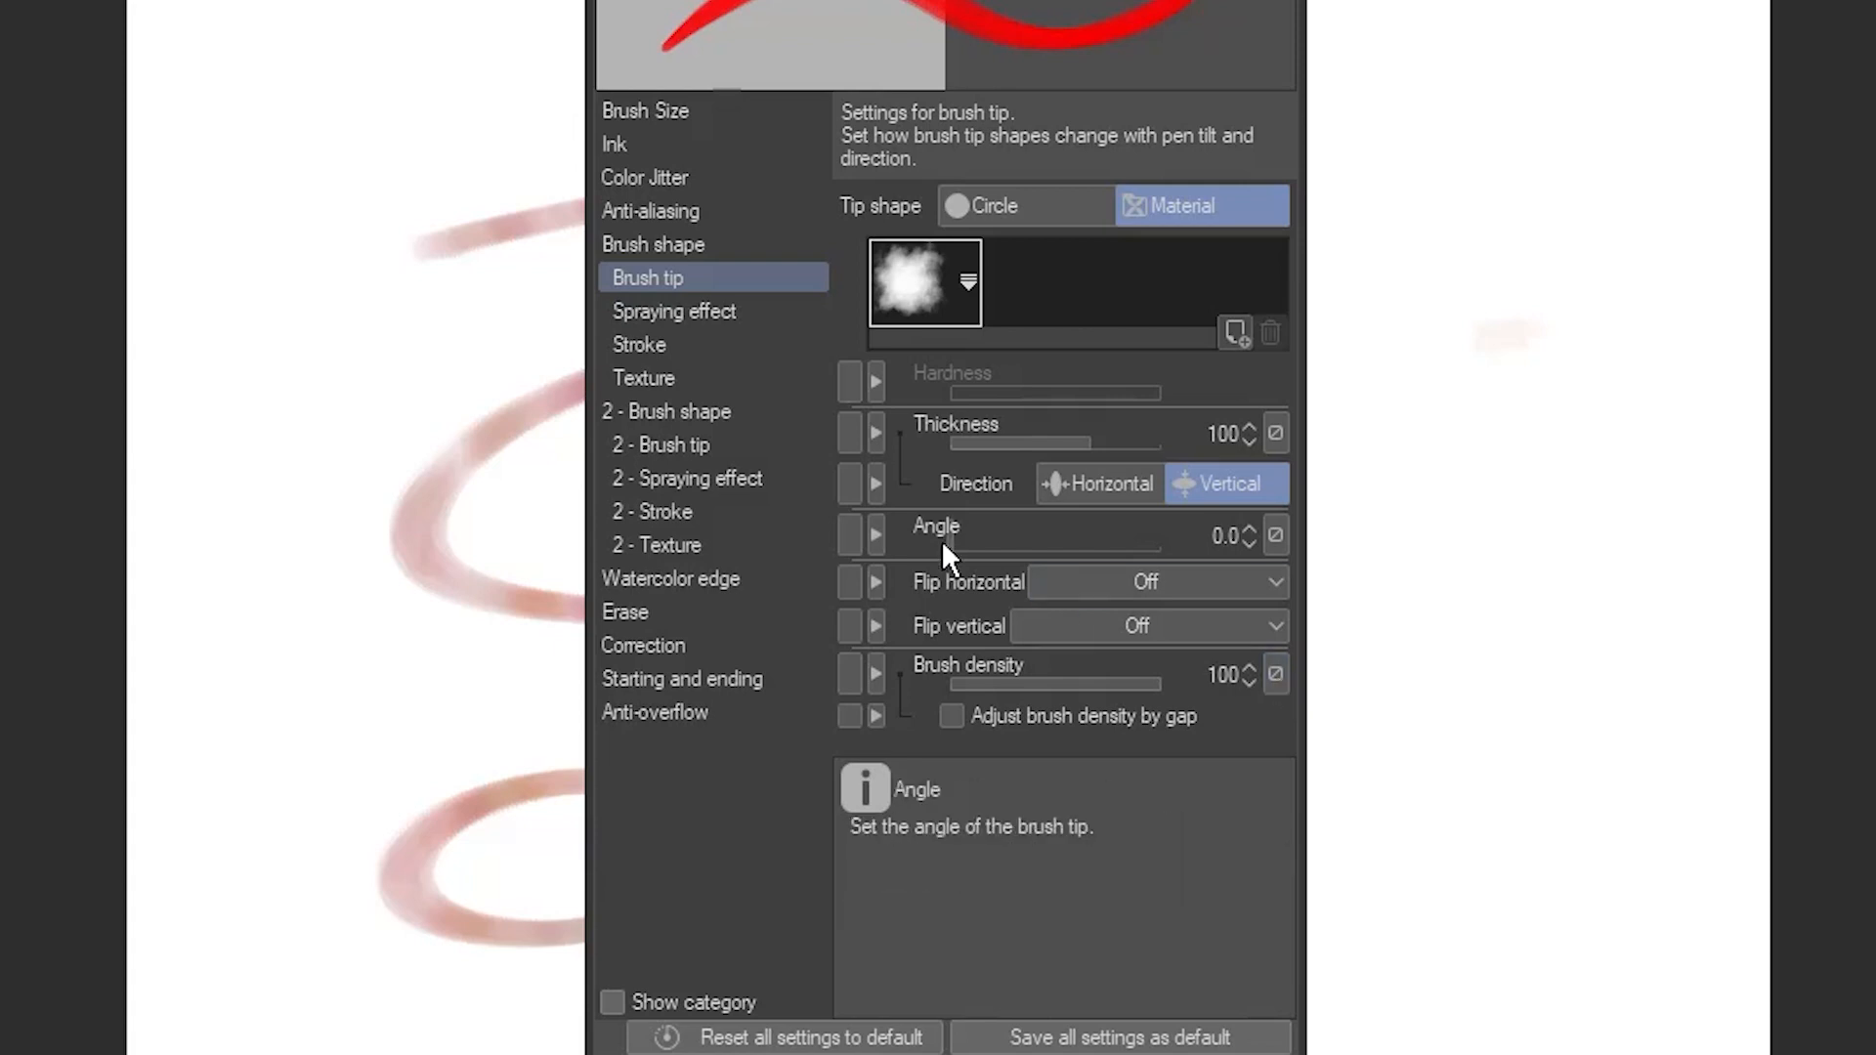
Turn off the brush's dual brush option and paint a winding red test stroke at size 80 beside the faded one.
click(707, 414)
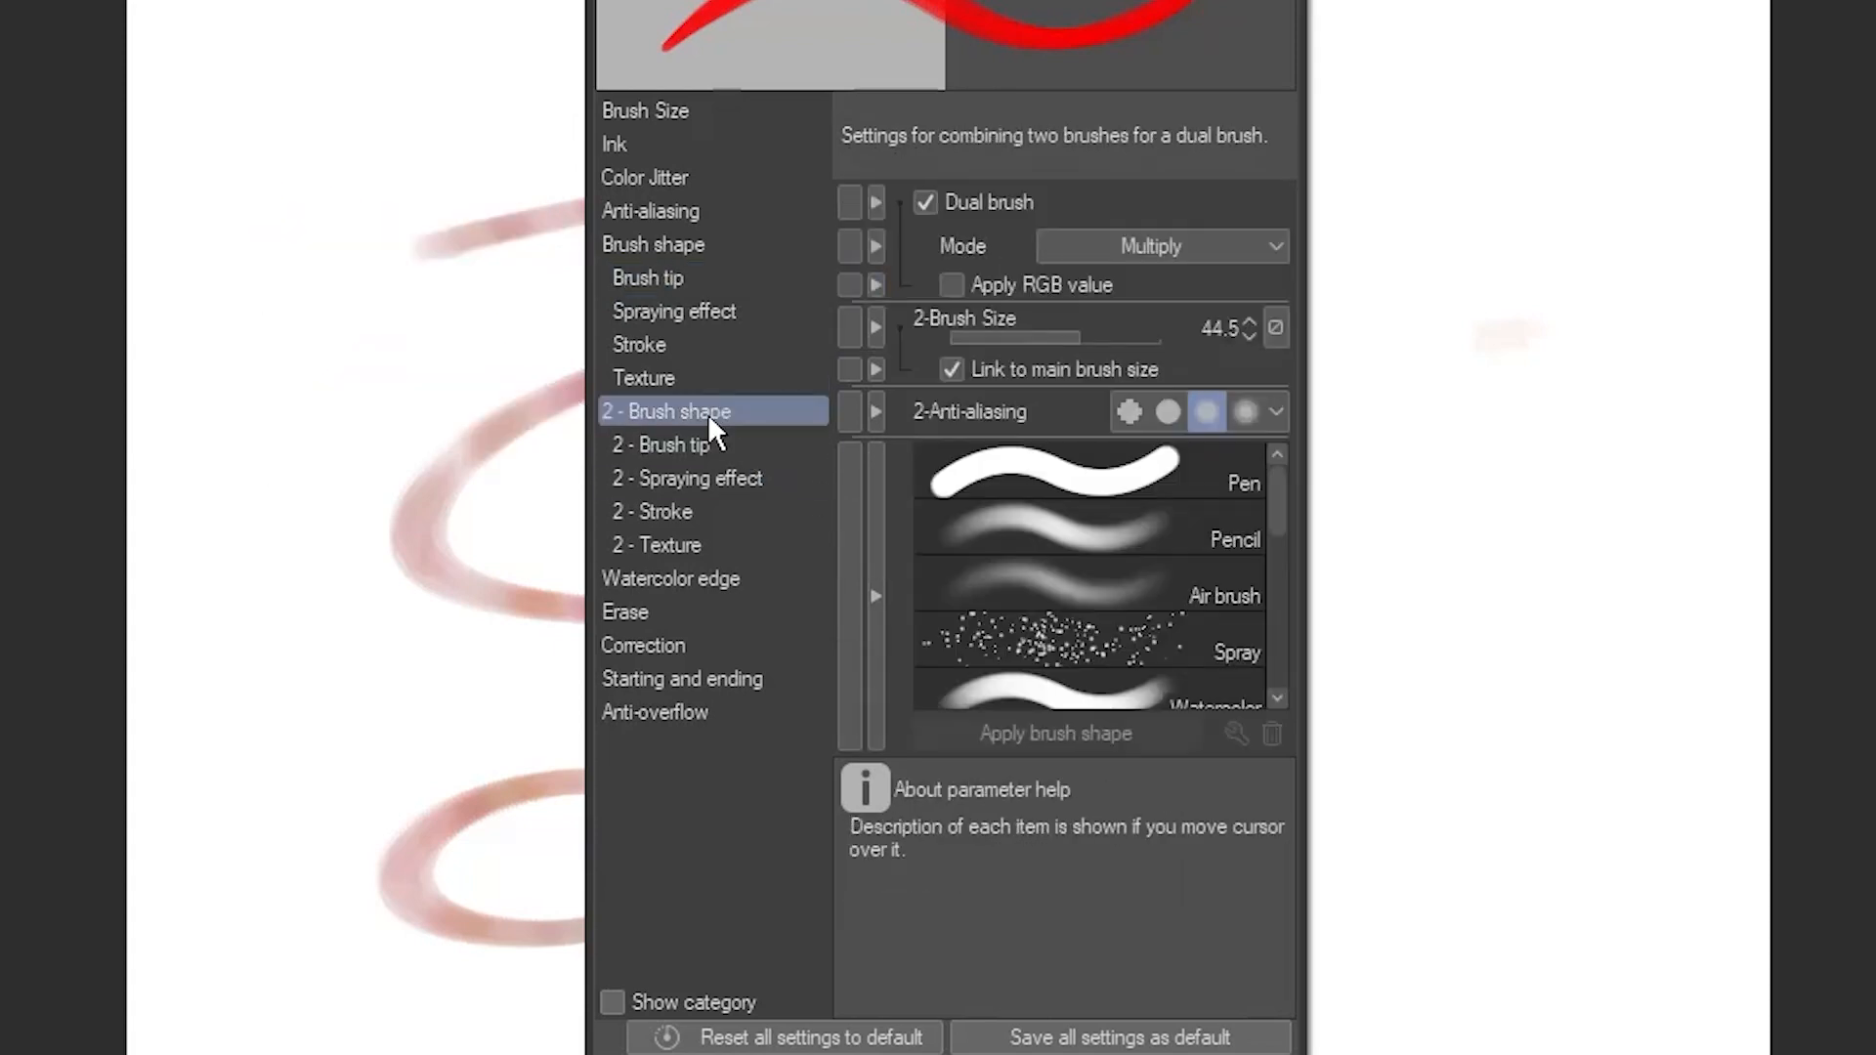
click(928, 202)
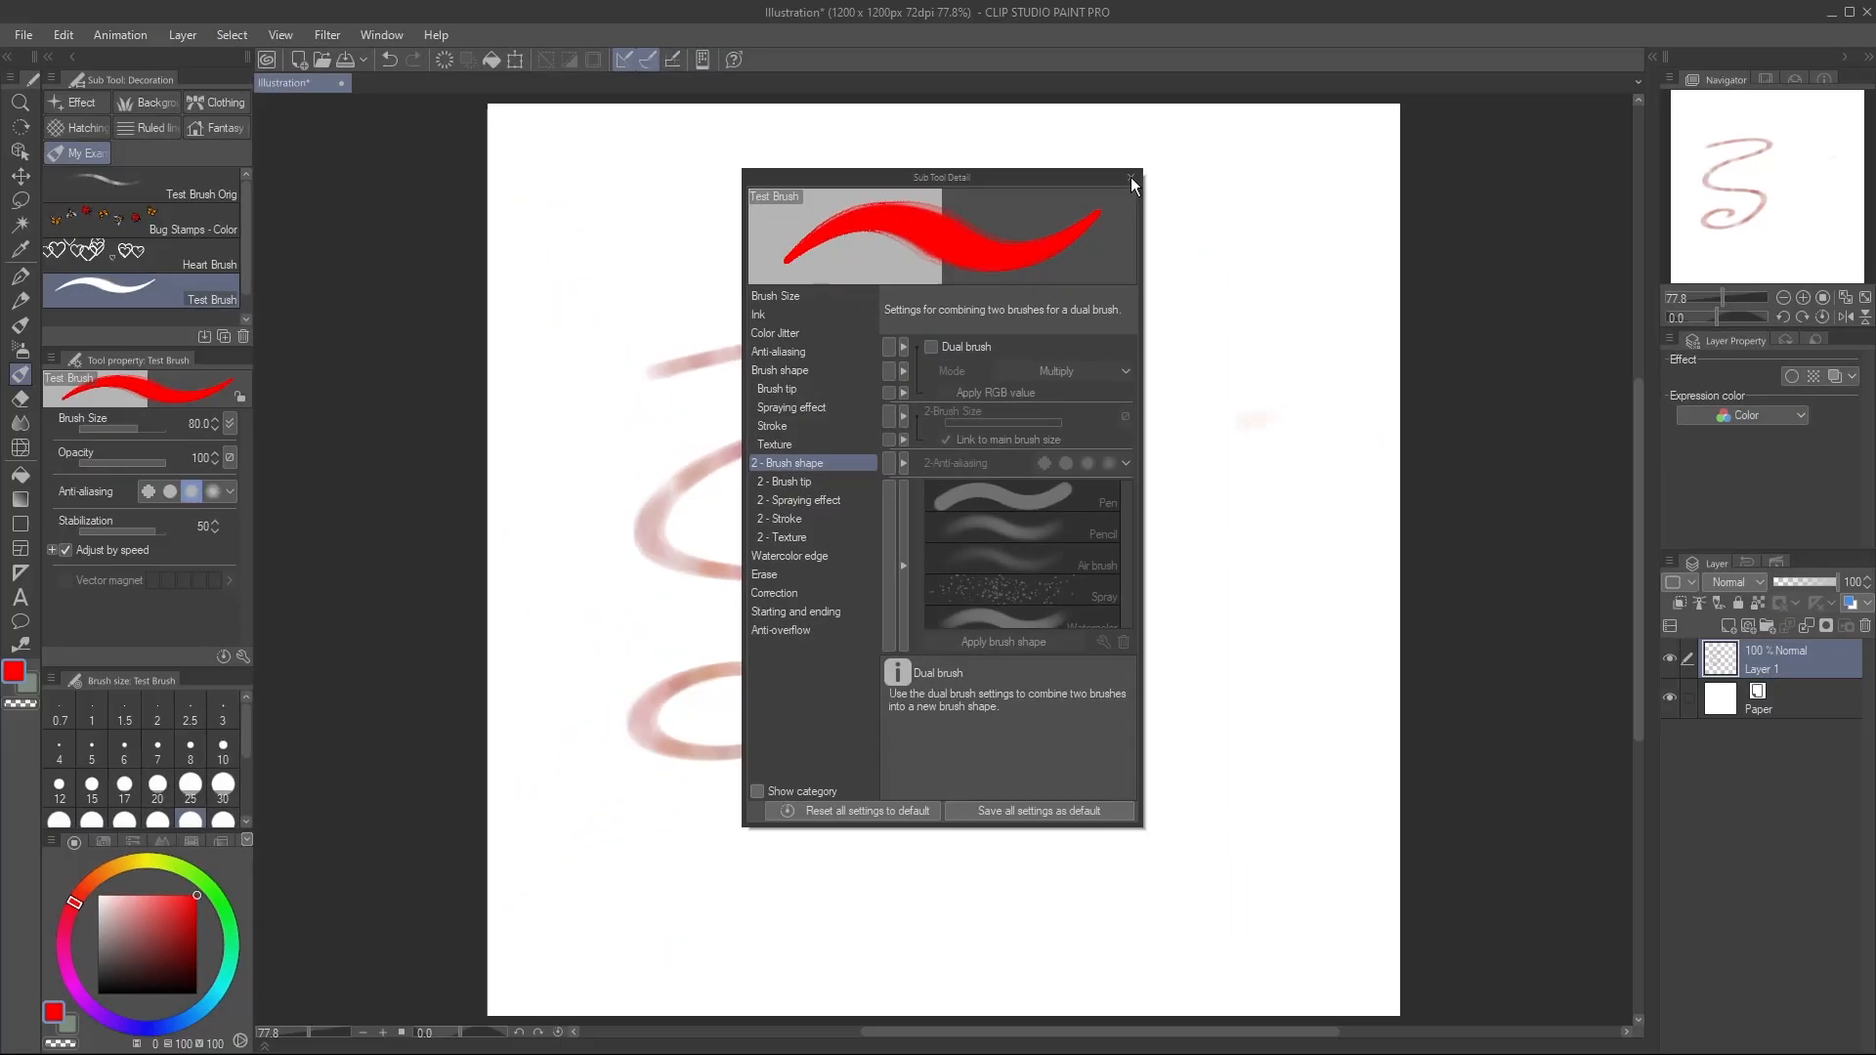
click(1130, 177)
mouse_move(1115, 346)
mouse_down()
mouse_move(1248, 393)
mouse_move(1023, 518)
mouse_up()
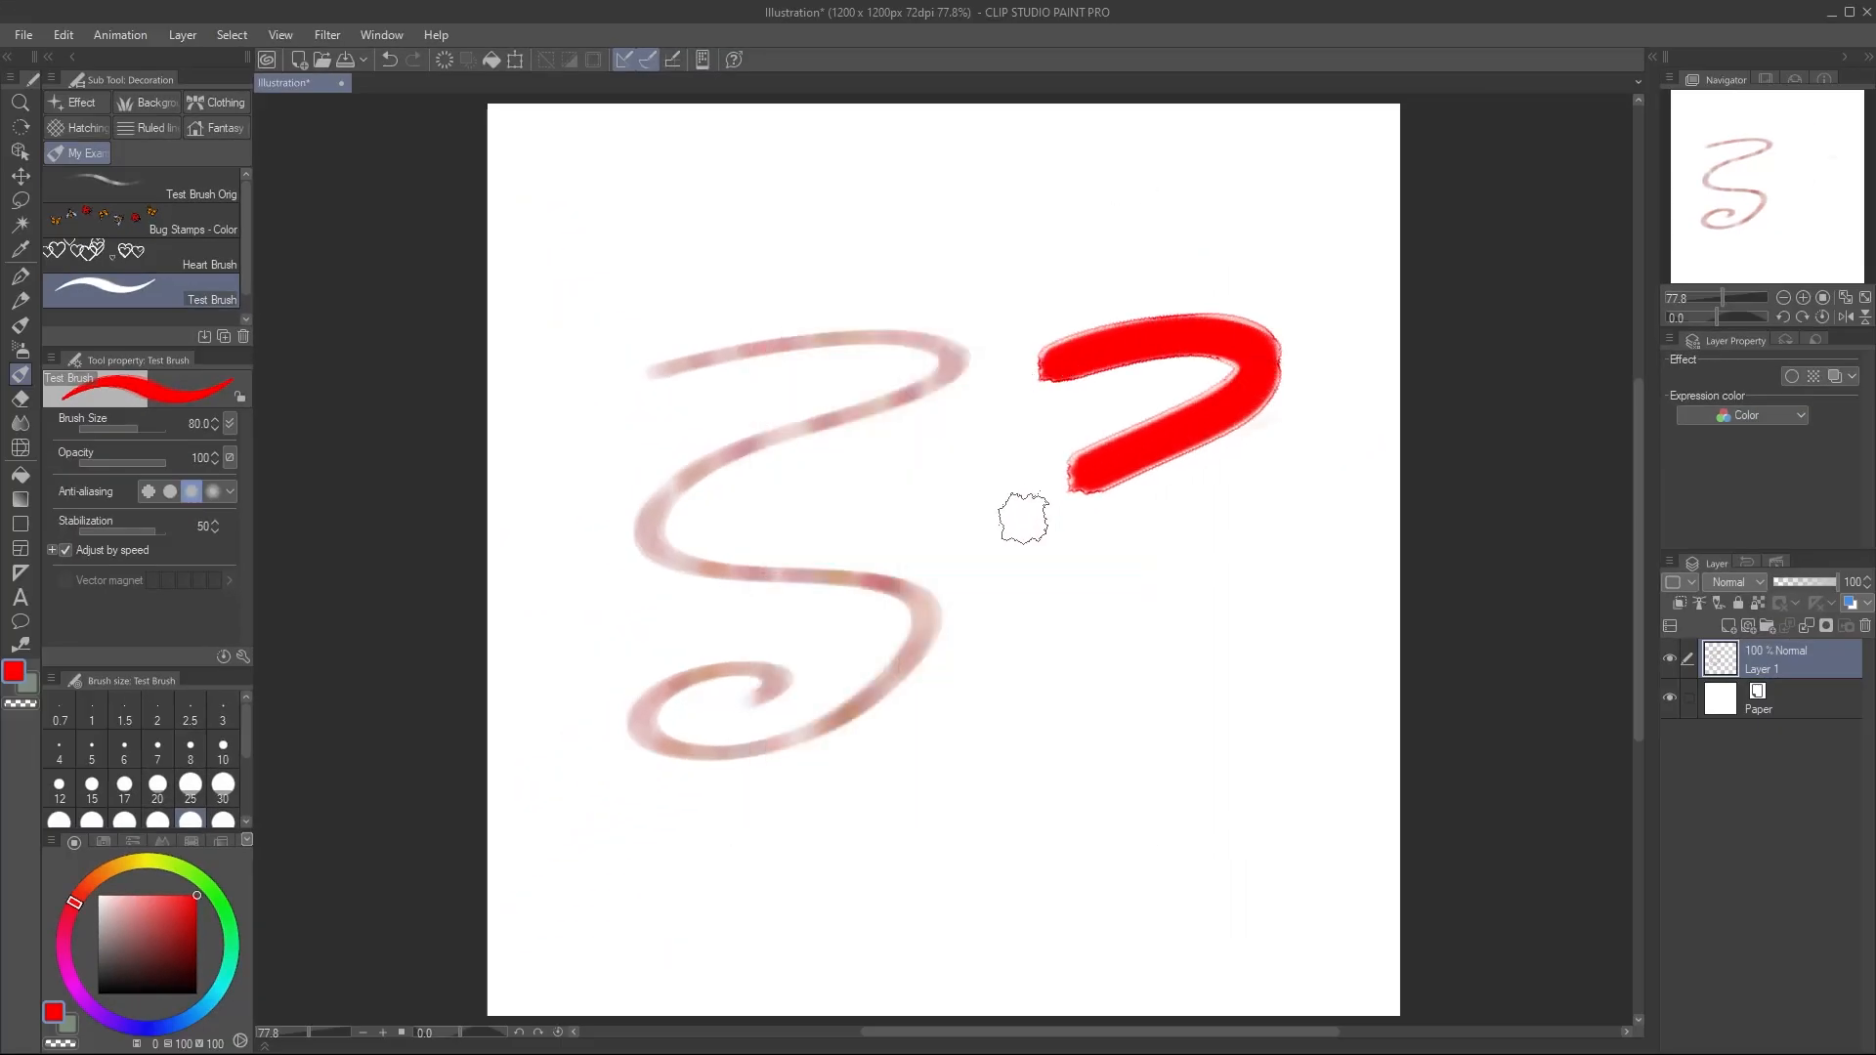
mouse_move(1149, 582)
mouse_down()
mouse_move(1238, 624)
mouse_move(1223, 731)
mouse_move(1065, 763)
mouse_move(969, 700)
mouse_move(1098, 706)
mouse_up()
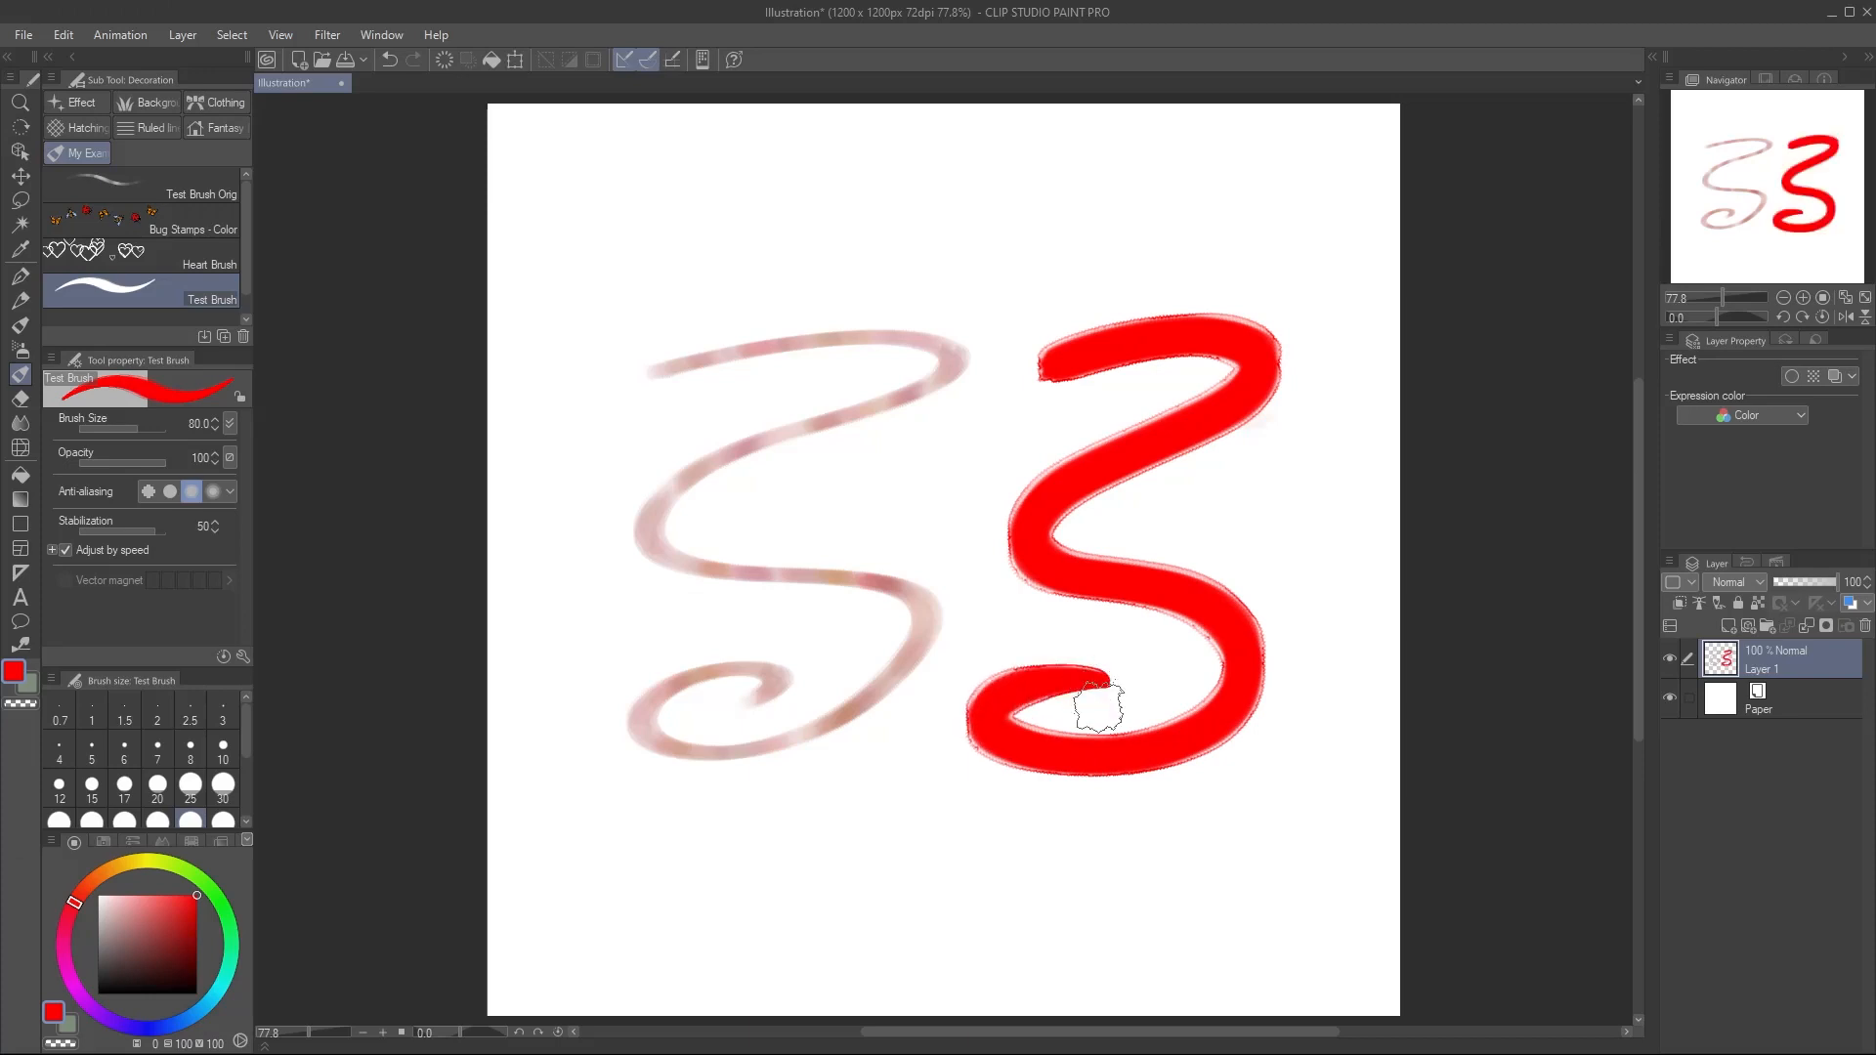